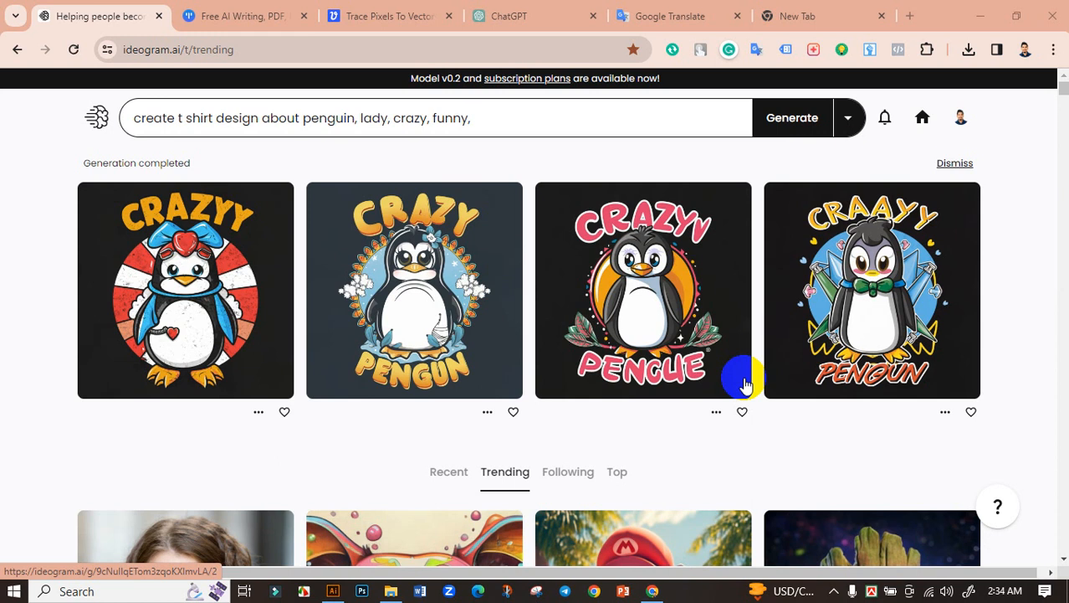
Open the generated "CRAZY PENGUN" design and save its image as a JPEG in the Downloads folder.
{"action": "left_click", "coordinate": [530, 124]}
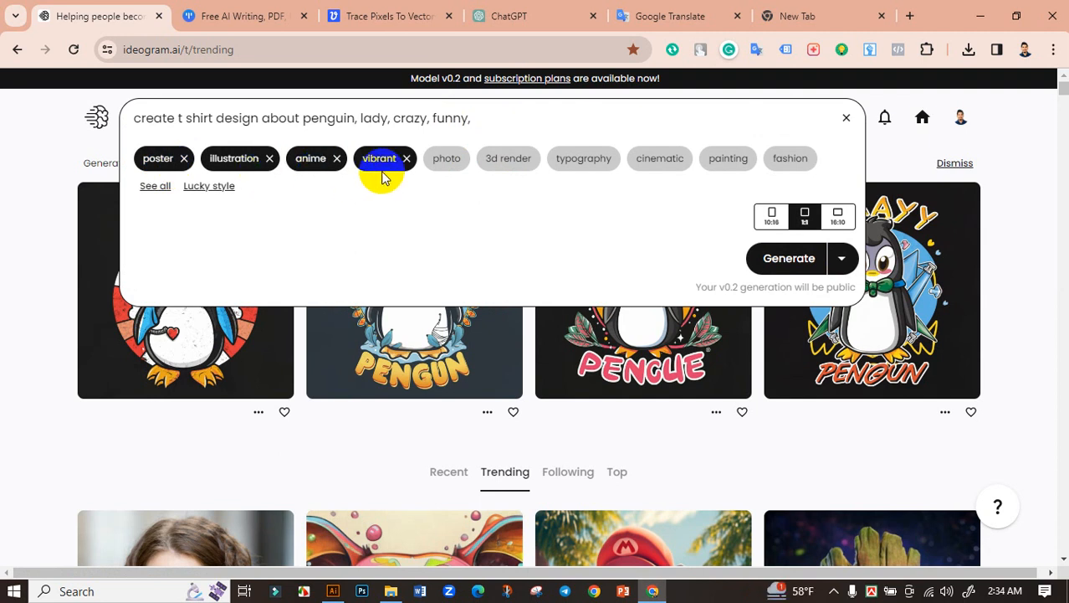
{"action": "left_click", "coordinate": [67, 149]}
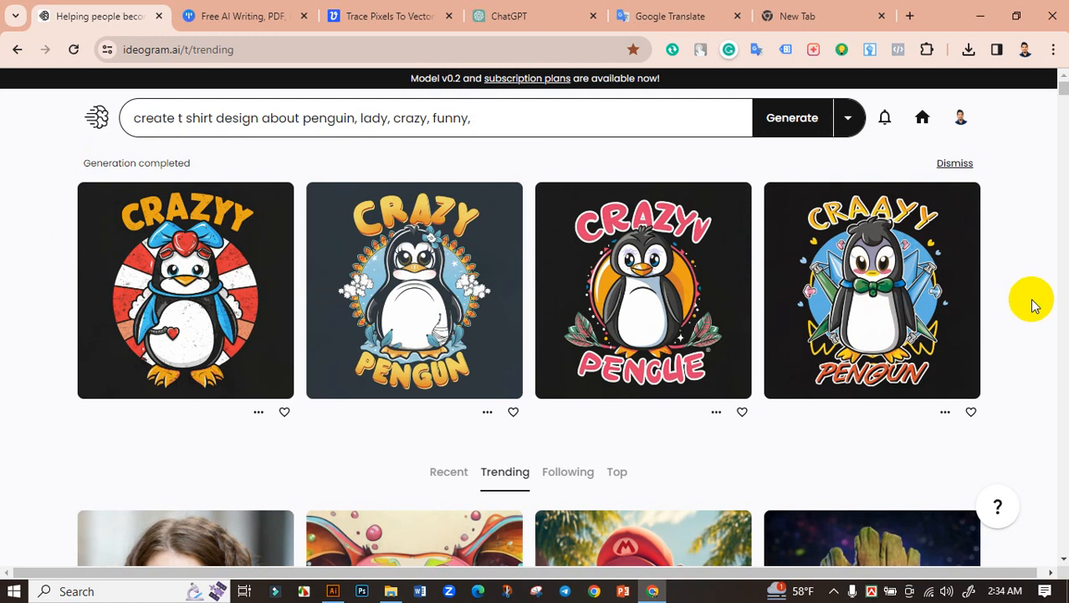
{"action": "left_click", "coordinate": [414, 311]}
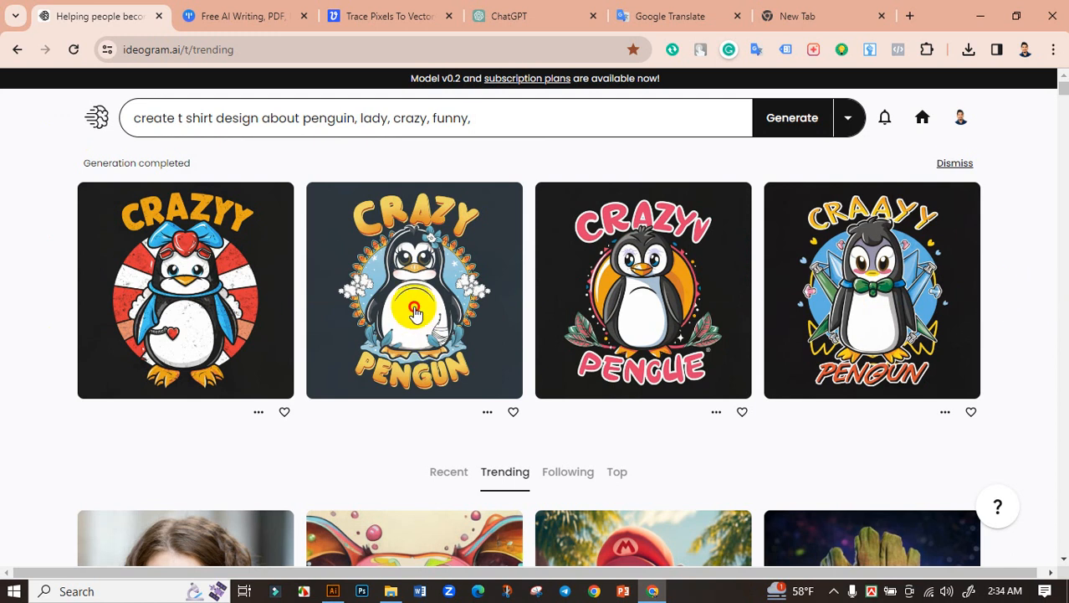
{"action": "scroll", "coordinate": [470, 300], "scroll_direction": "down", "scroll_amount": 3}
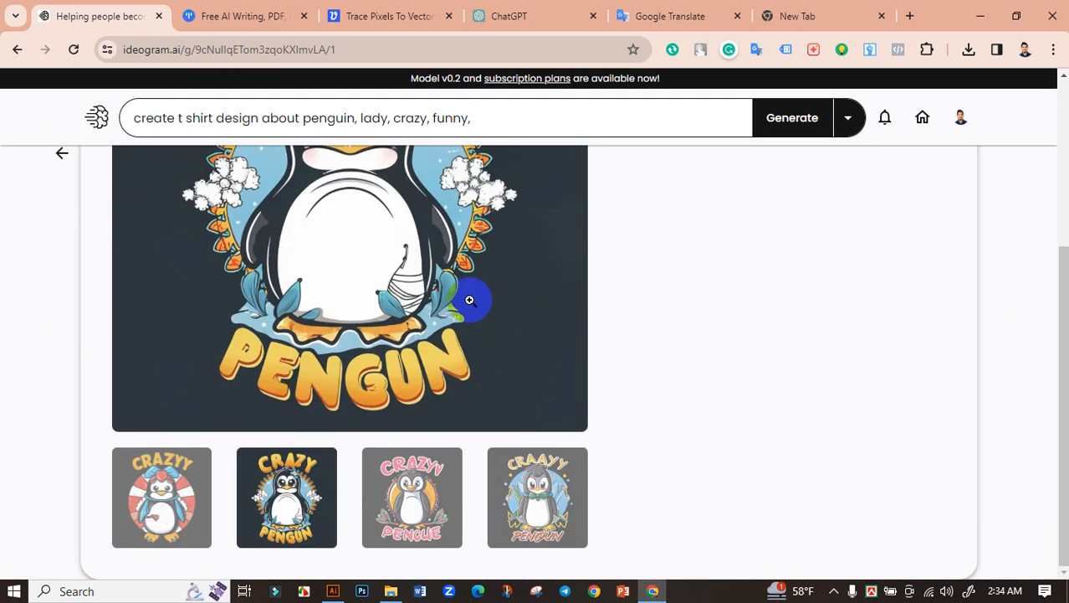
{"action": "scroll", "coordinate": [469, 299], "scroll_direction": "up", "scroll_amount": 5}
{"action": "right_click", "coordinate": [343, 335]}
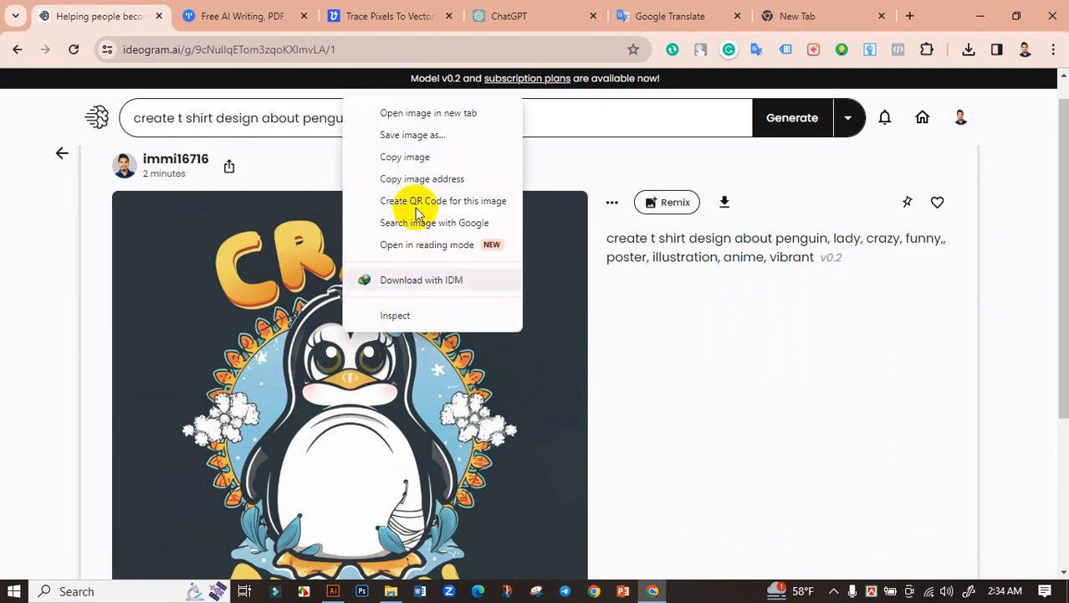
{"action": "left_click", "coordinate": [414, 136]}
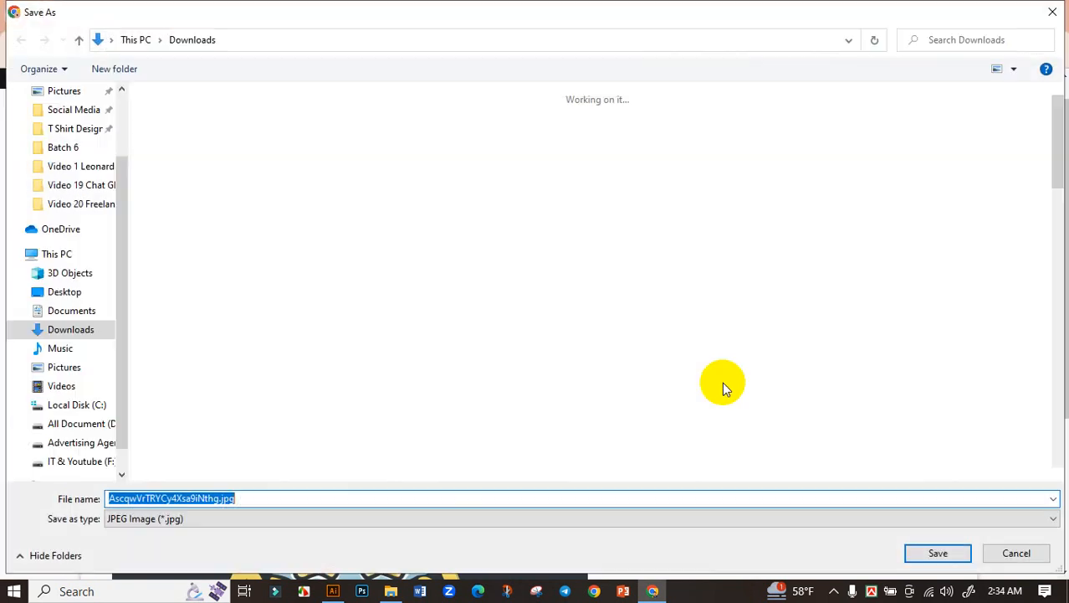
{"action": "left_click", "coordinate": [929, 553]}
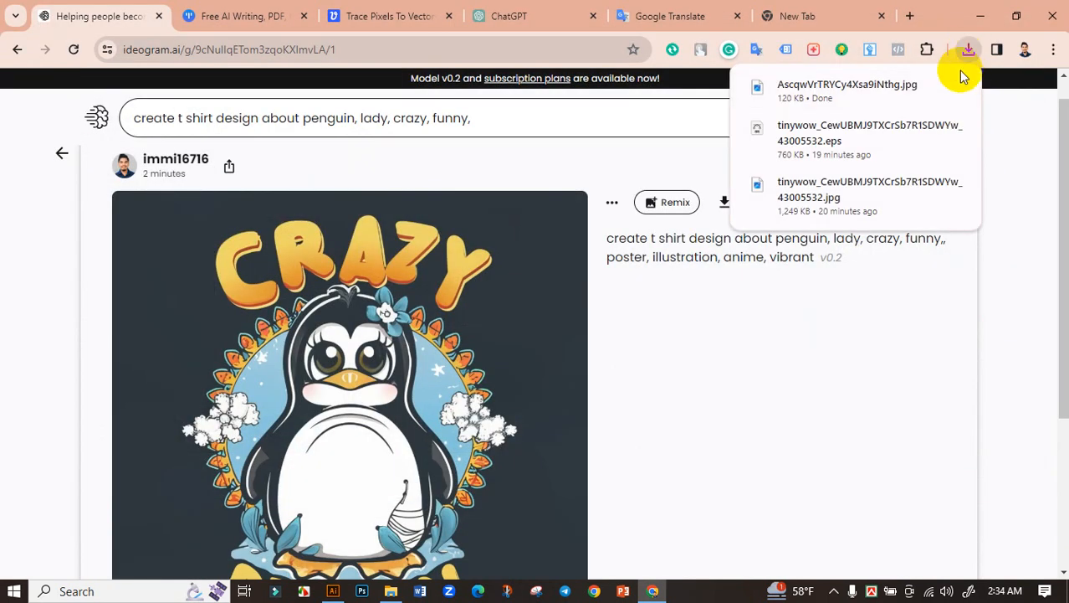
Show the saved penguin image in its folder, refresh the listing and check the file's size.
{"action": "left_click", "coordinate": [923, 89]}
{"action": "right_click", "coordinate": [472, 162]}
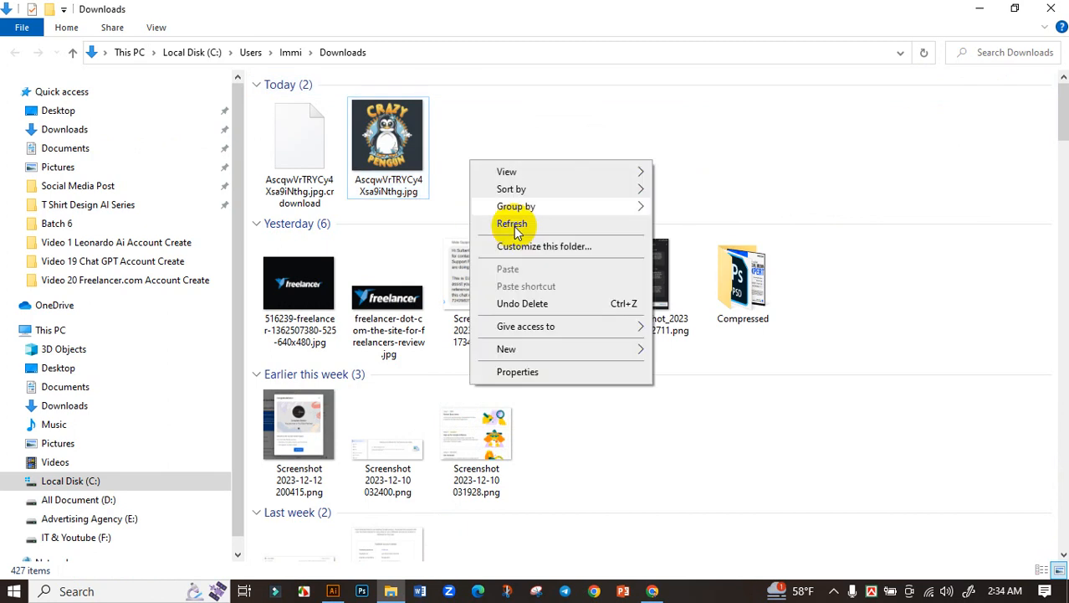
{"action": "left_click", "coordinate": [512, 224]}
{"action": "left_click", "coordinate": [302, 141]}
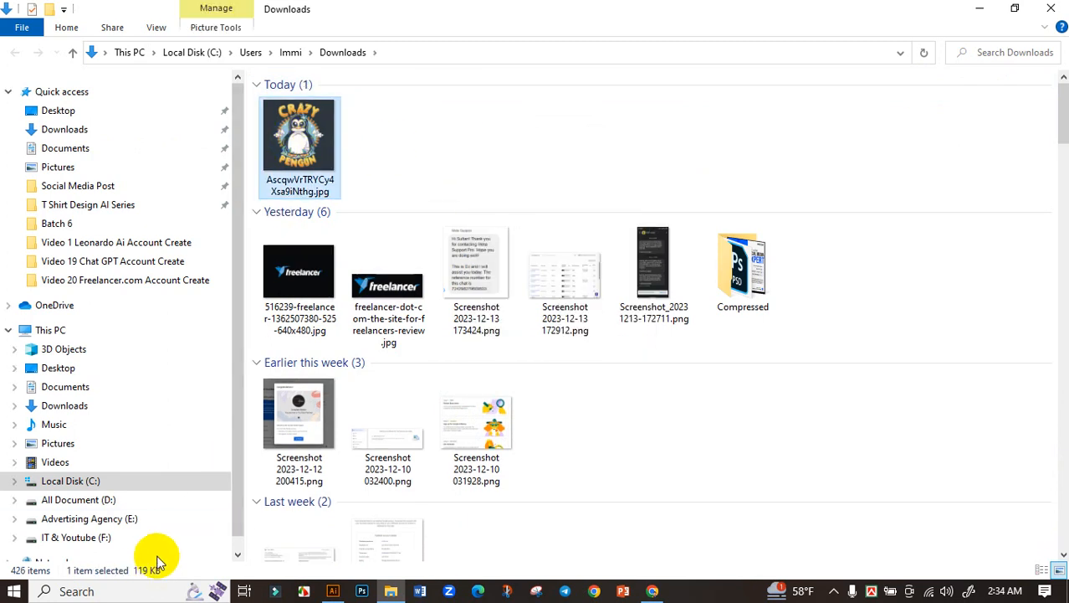
Switch back to the browser and open the Upscale Image tool among TinyWow's image tools.
{"action": "left_click", "coordinate": [652, 590]}
{"action": "left_click", "coordinate": [239, 14]}
{"action": "mouse_move", "coordinate": [236, 98]}
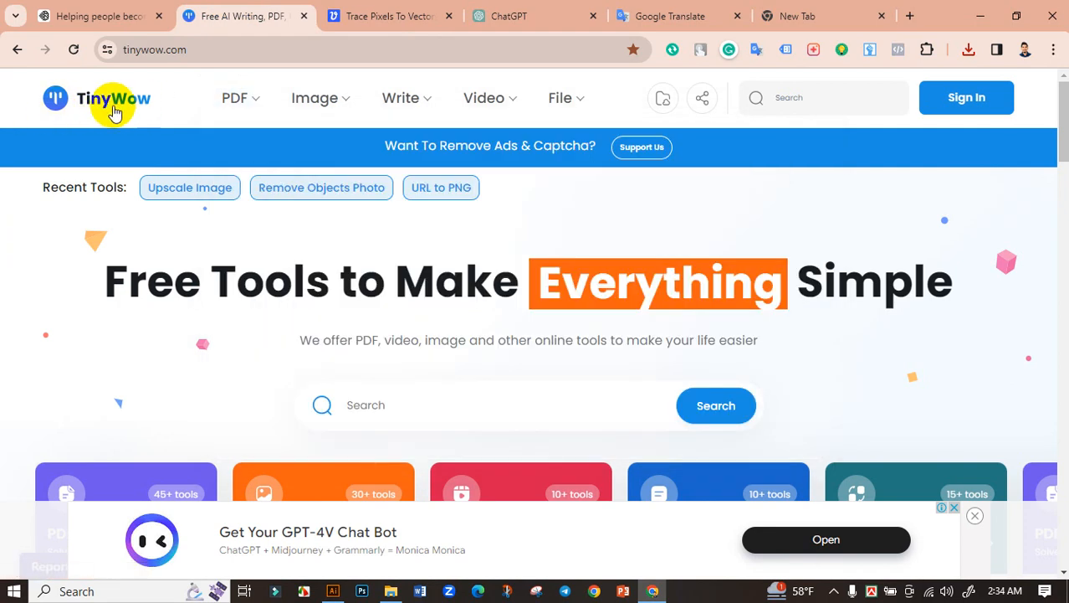
{"action": "scroll", "coordinate": [353, 323], "scroll_direction": "down", "scroll_amount": 4}
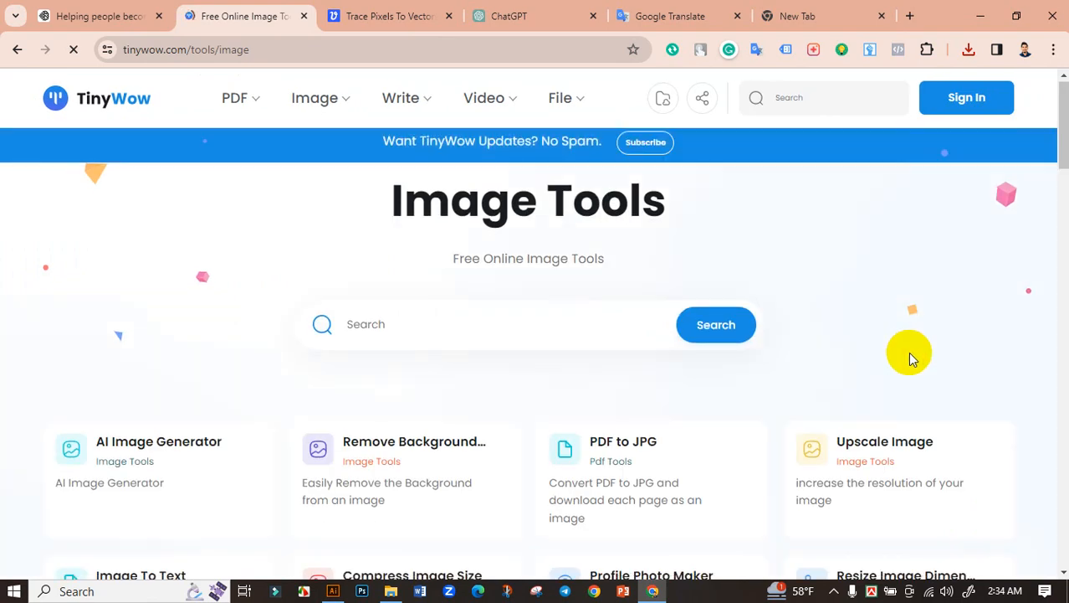
{"action": "scroll", "coordinate": [887, 368], "scroll_direction": "down", "scroll_amount": 1}
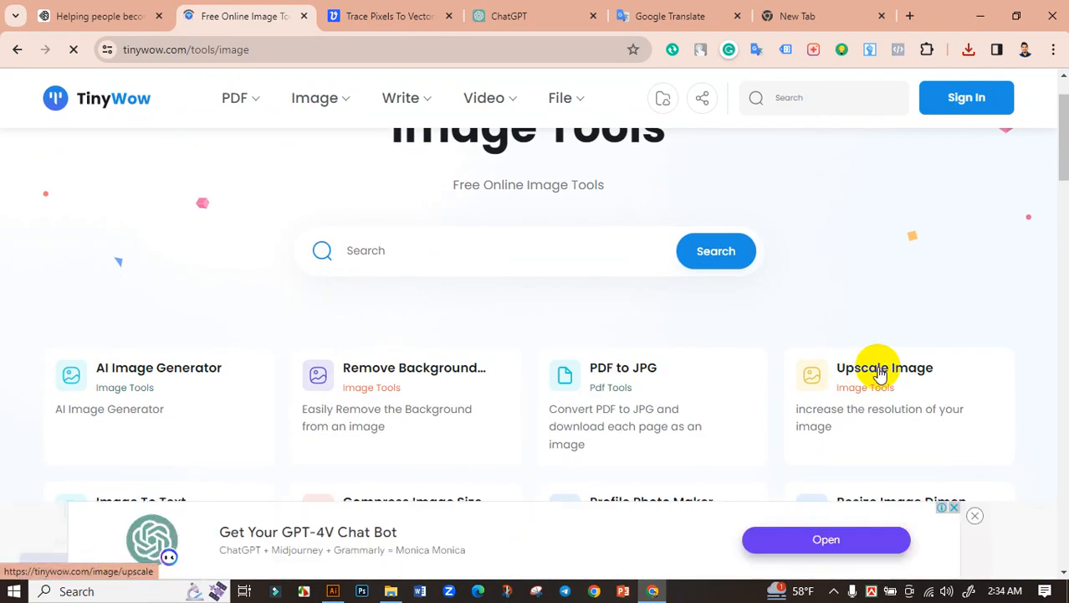
{"action": "left_click", "coordinate": [880, 372]}
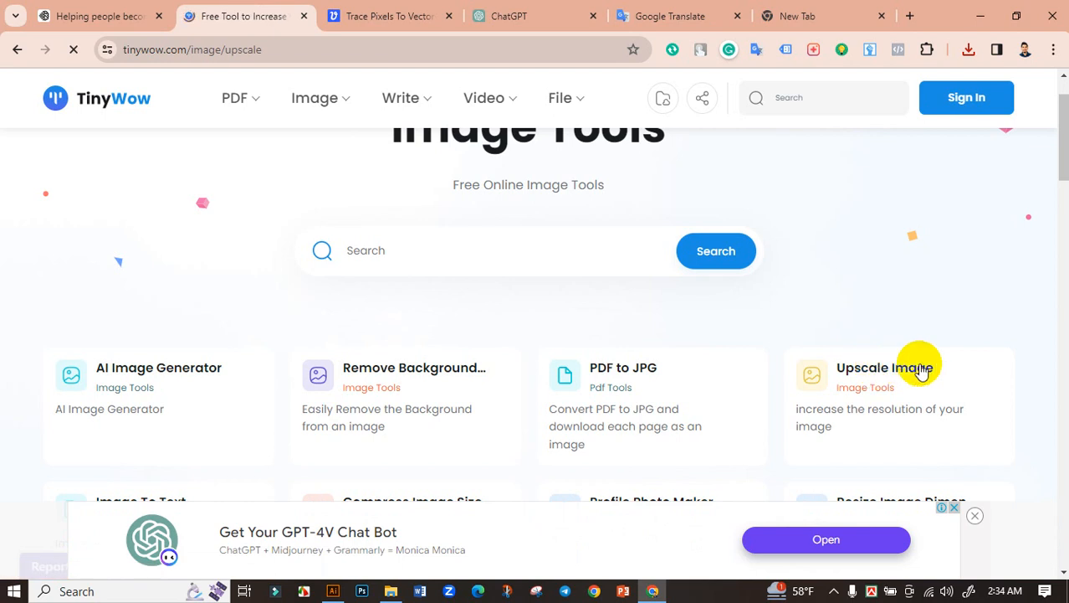
Upload AscqwVrTRYCy4Xsa9iNthg.jpg from the Downloads folder to the image upscaler.
{"action": "scroll", "coordinate": [889, 338], "scroll_direction": "down", "scroll_amount": 1}
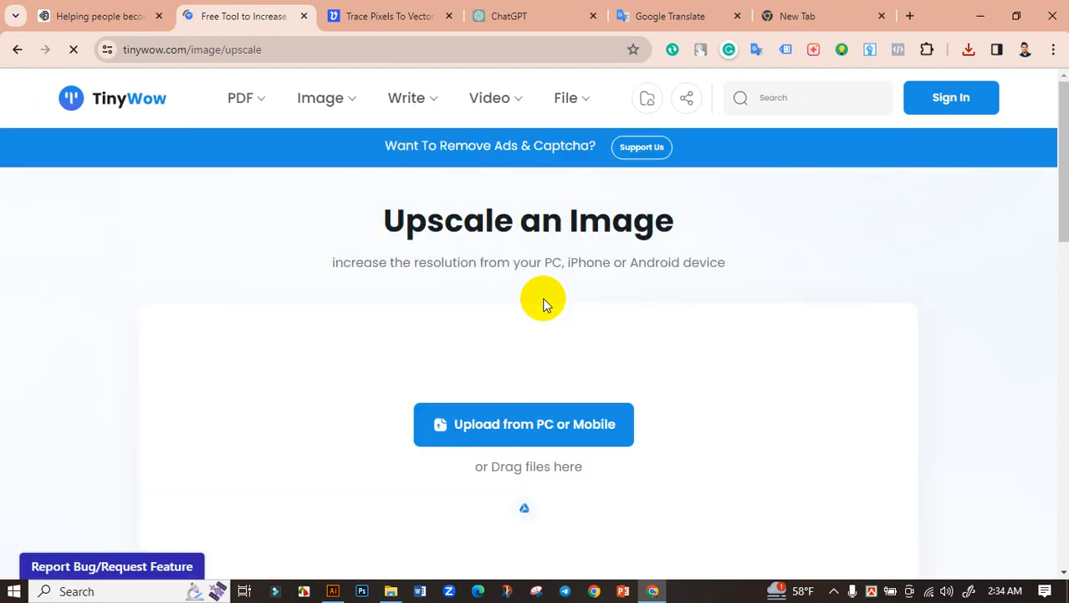
{"action": "left_click", "coordinate": [479, 425]}
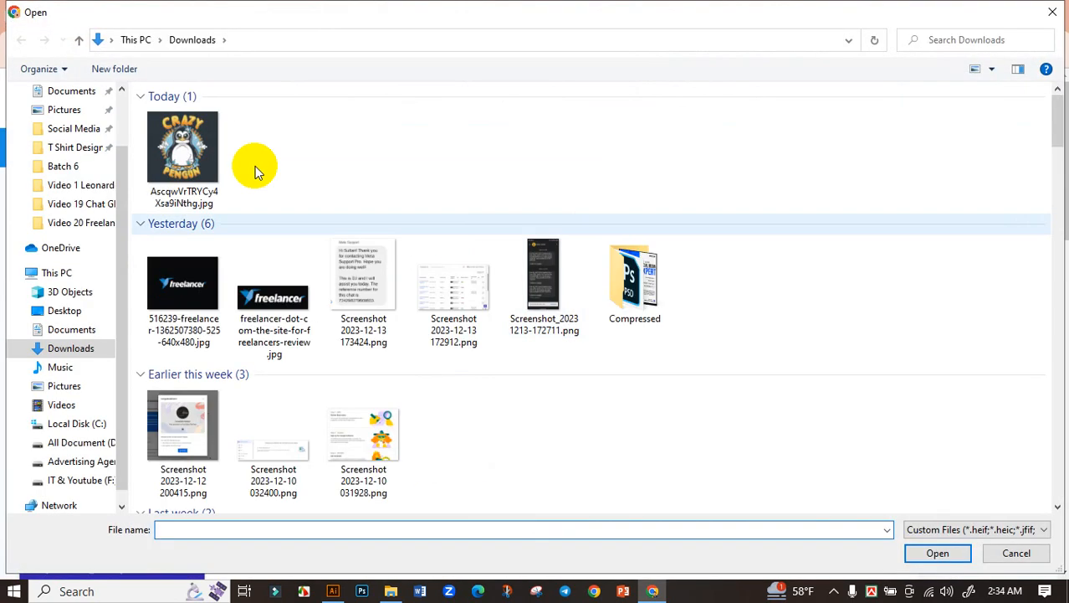
{"action": "left_click", "coordinate": [193, 159]}
{"action": "left_click", "coordinate": [931, 554]}
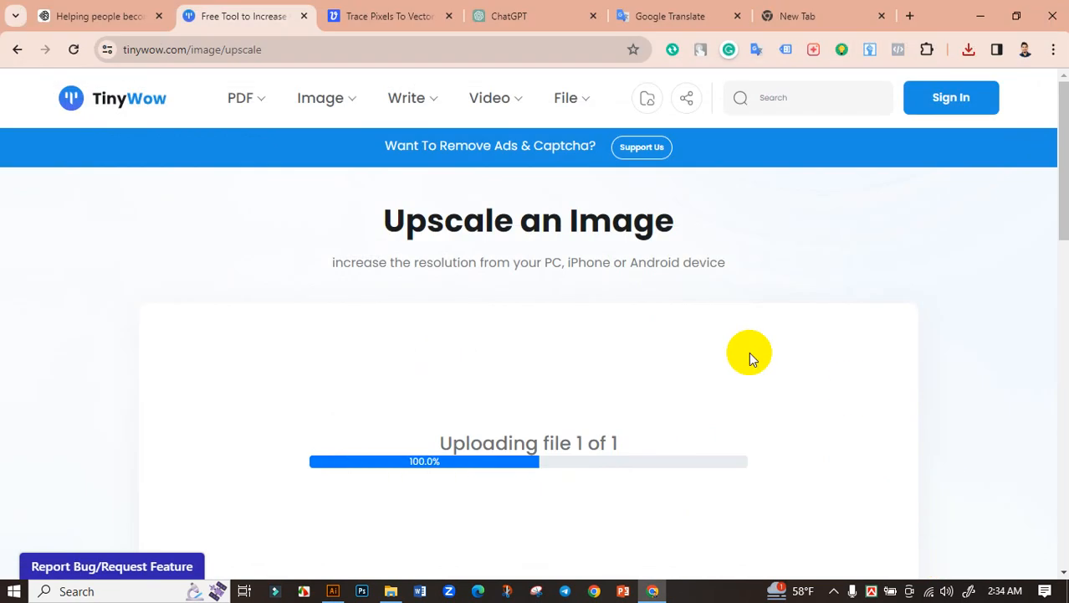
Upscale the penguin image with the Increase 4x option and download the result.
{"action": "left_click", "coordinate": [507, 305]}
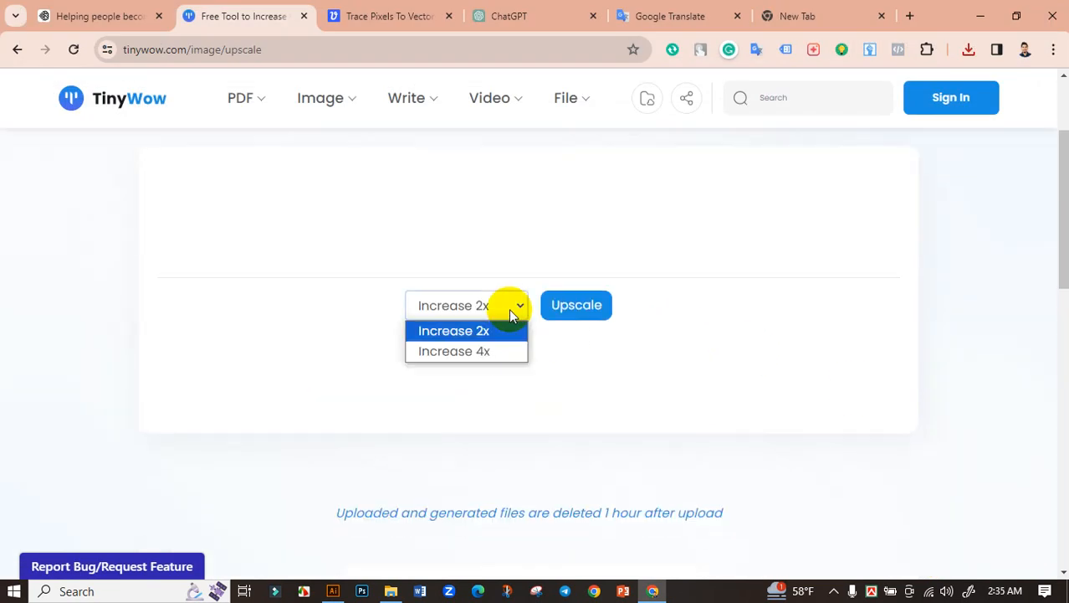
{"action": "left_click", "coordinate": [494, 565]}
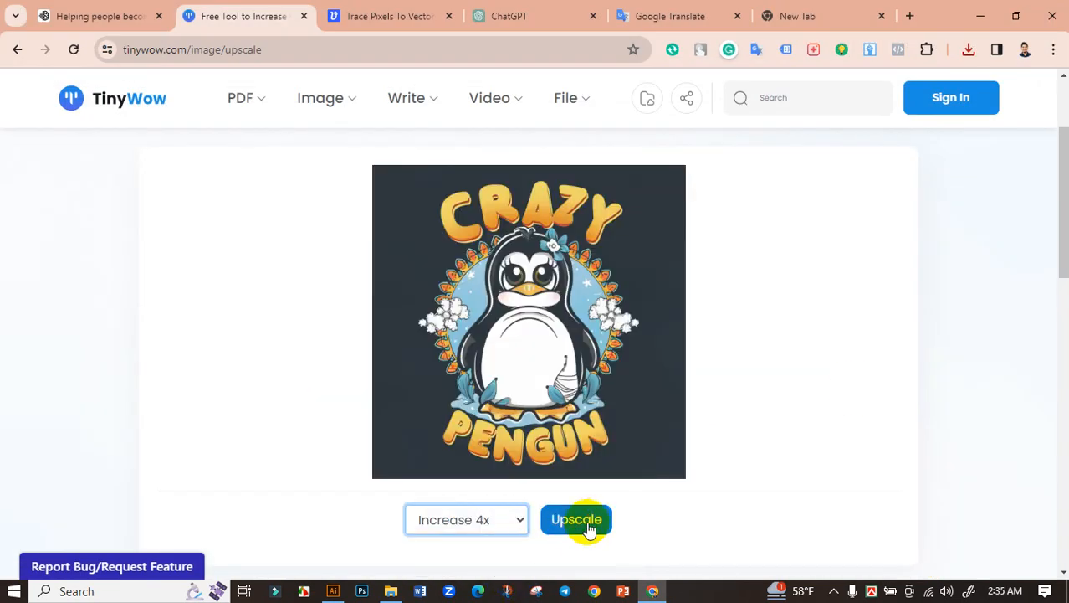
{"action": "left_click", "coordinate": [577, 519]}
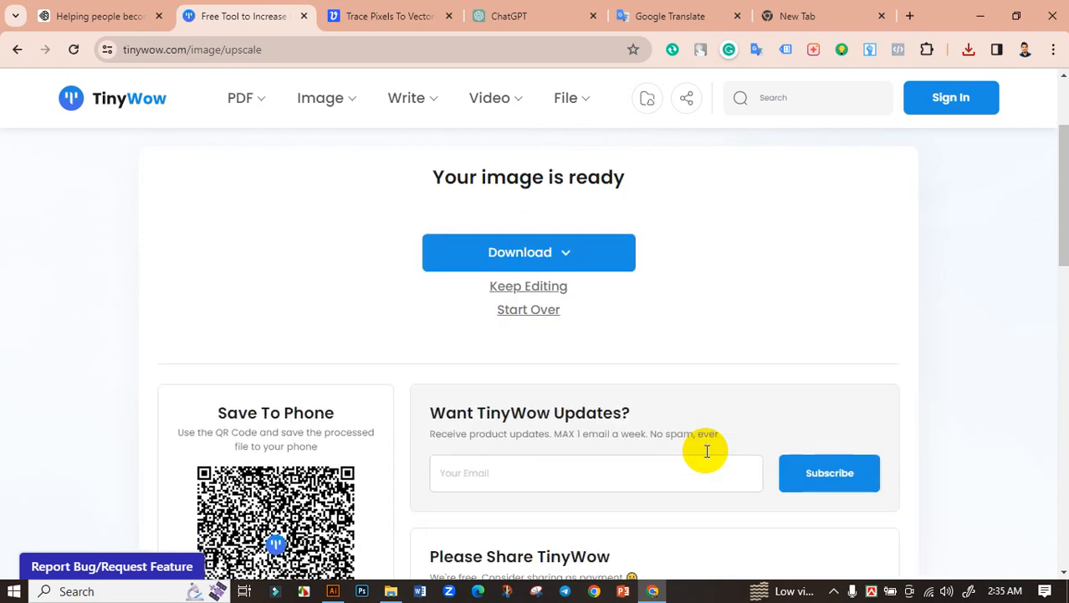
{"action": "left_click", "coordinate": [555, 262]}
{"action": "left_click", "coordinate": [512, 301]}
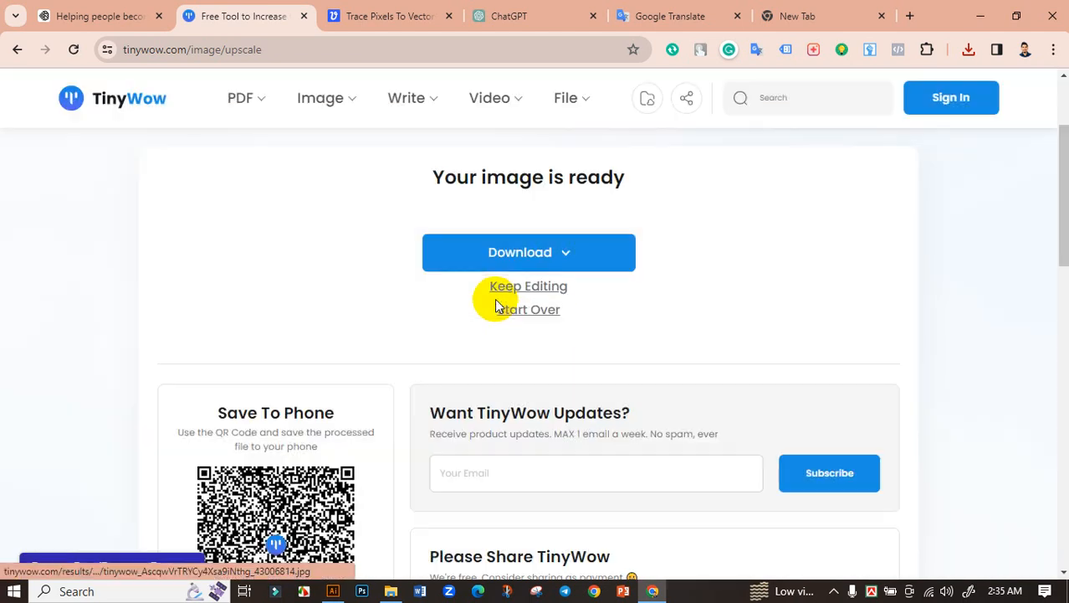
Show the upscaled image in the Downloads folder, delete the original AscqwVrTRYCy4Xsa9iNthg.jpg and check the upscaled file's size.
{"action": "left_click", "coordinate": [971, 50]}
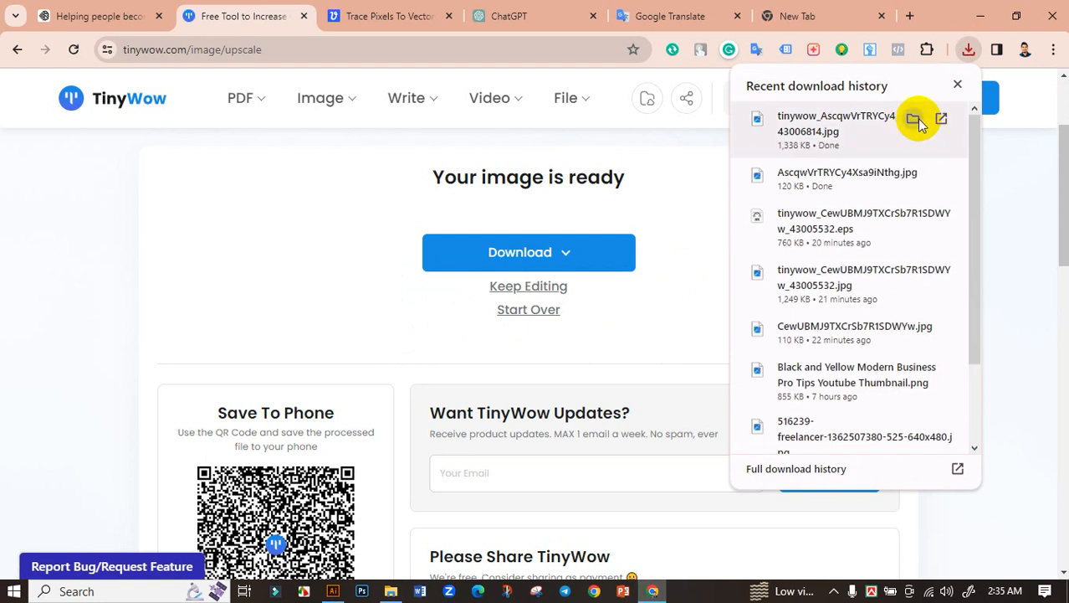
{"action": "left_click", "coordinate": [915, 120]}
{"action": "right_click", "coordinate": [578, 102]}
{"action": "left_click", "coordinate": [640, 162]}
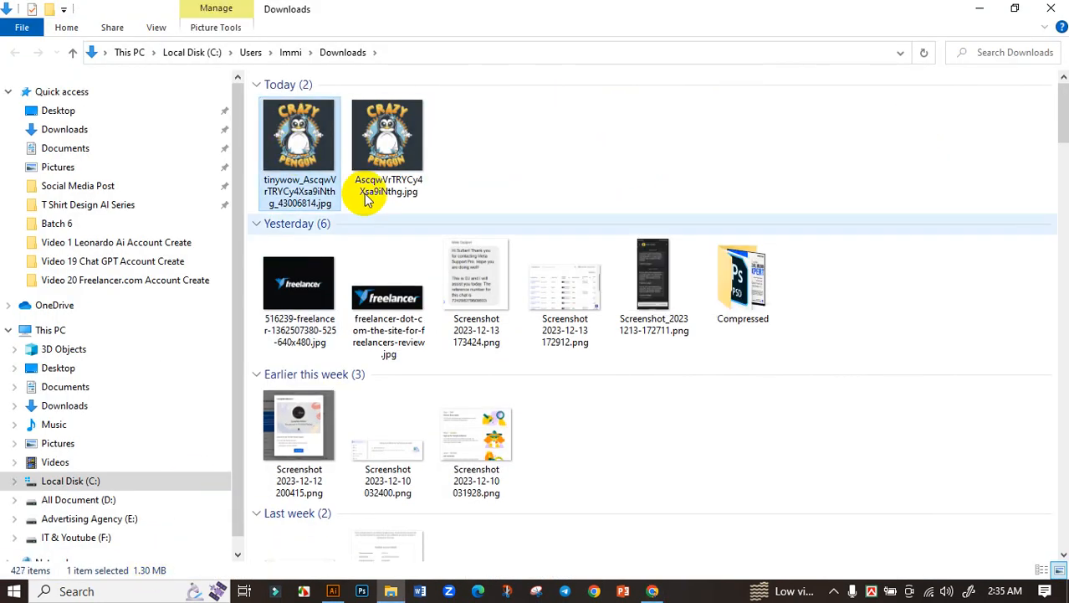
{"action": "left_click", "coordinate": [417, 151]}
{"action": "key", "text": "Delete"}
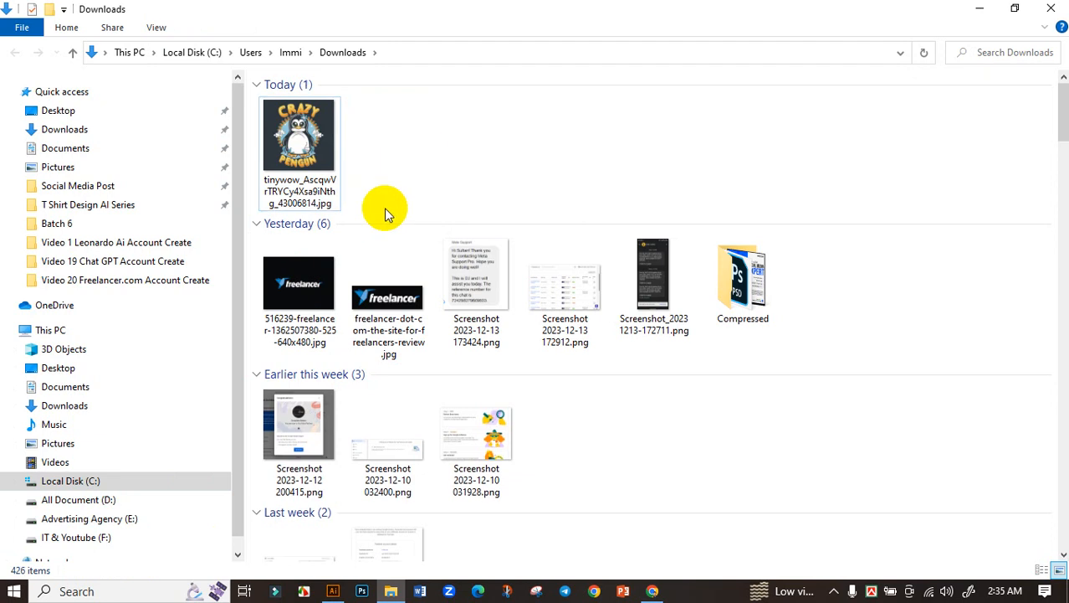
{"action": "left_click", "coordinate": [309, 186]}
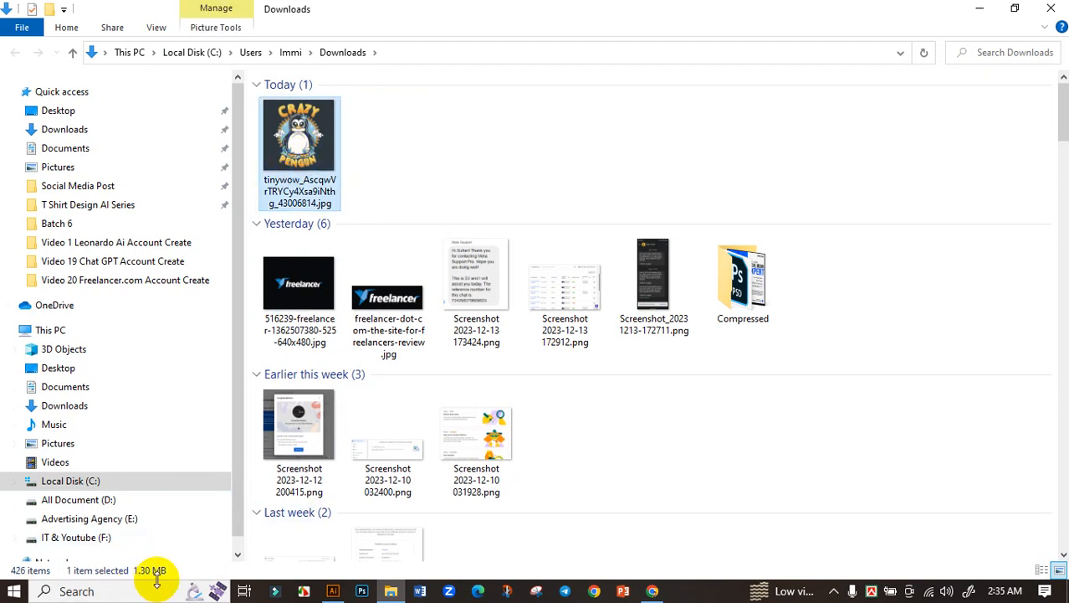
Switch to Vectorizer.AI in the browser and upload tinywow_AscqwVrTRYCy4Xsa9iNthg_43006814.jpg for vectorizing.
{"action": "left_click", "coordinate": [652, 591]}
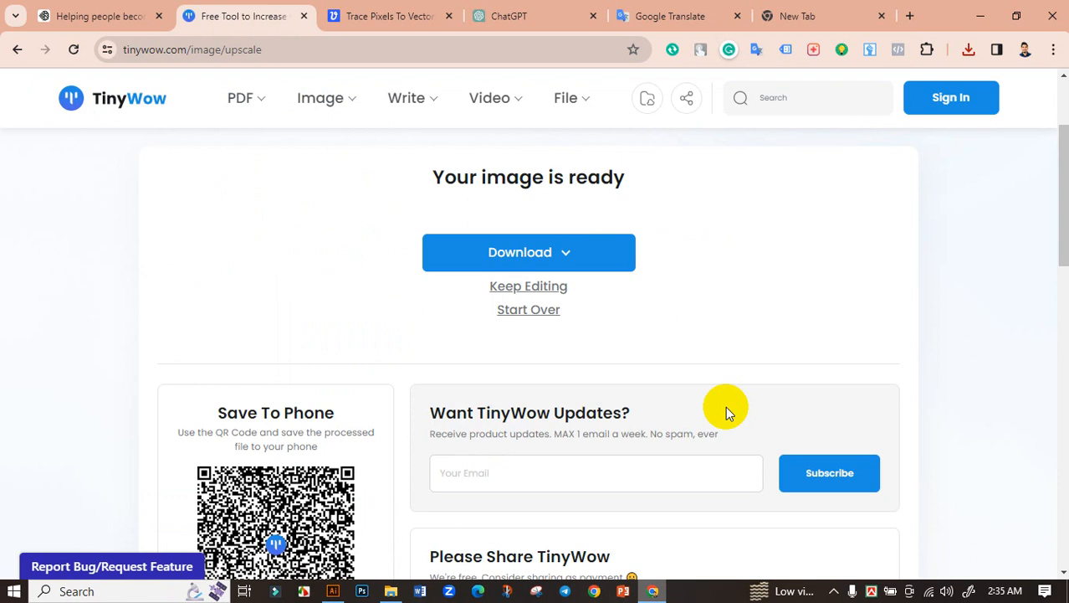
{"action": "left_click", "coordinate": [377, 9]}
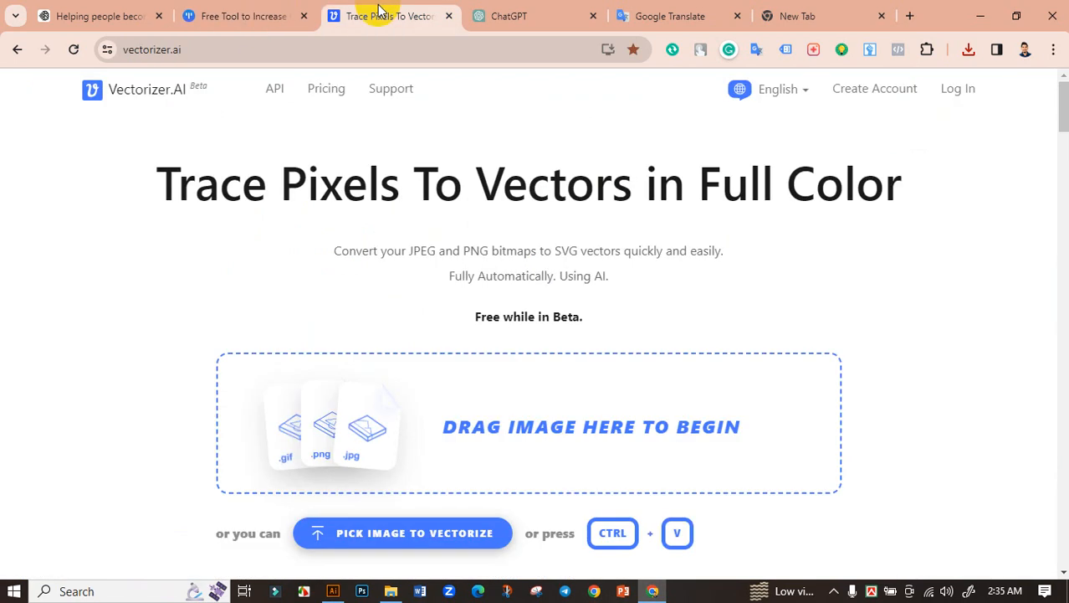
{"action": "left_click", "coordinate": [322, 429]}
{"action": "left_click", "coordinate": [195, 169]}
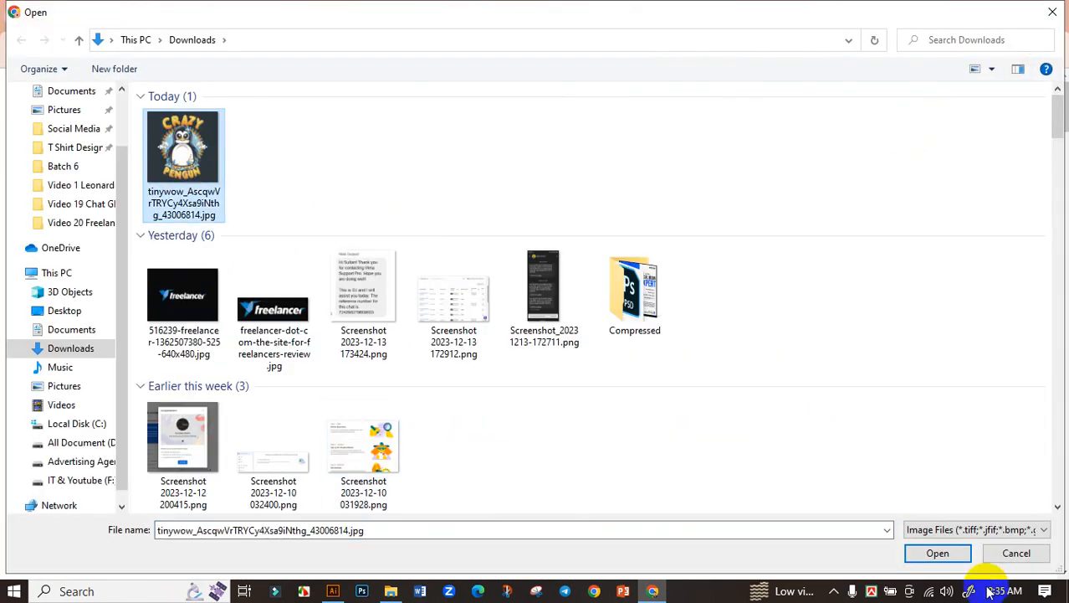
{"action": "left_click", "coordinate": [940, 553]}
{"action": "left_click", "coordinate": [998, 542]}
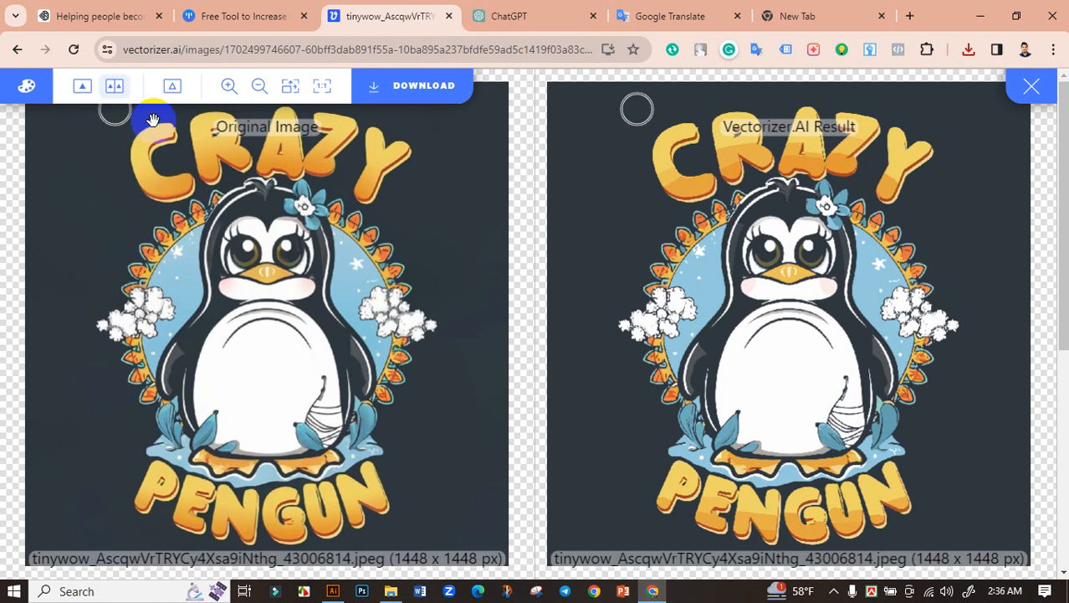
Download the vectorized penguin design as an EPS file with Super Fine line fit tolerance.
{"action": "left_click", "coordinate": [423, 89]}
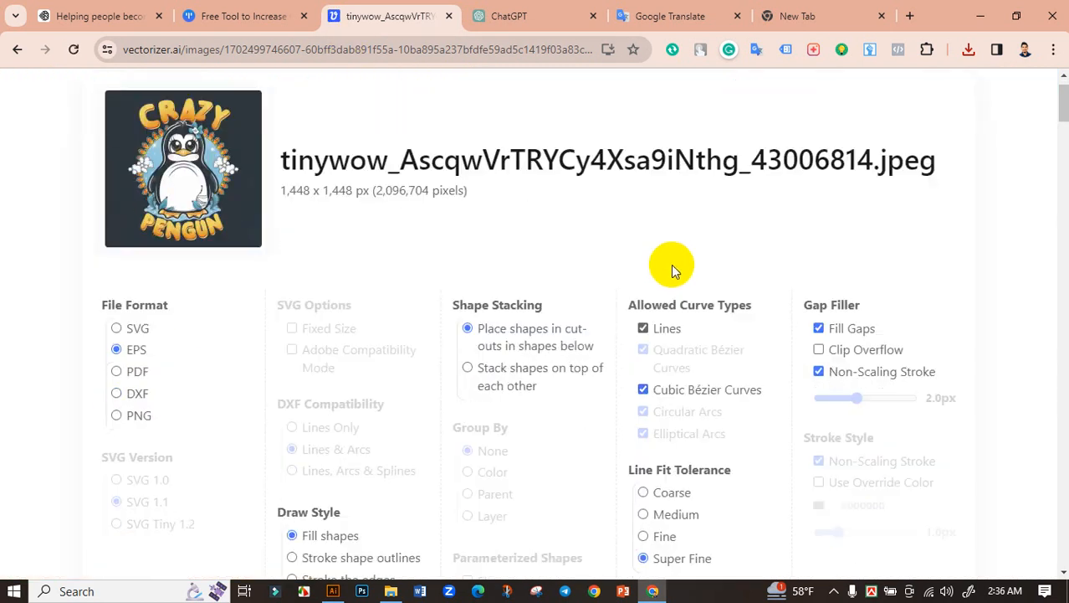
{"action": "scroll", "coordinate": [711, 534], "scroll_direction": "down", "scroll_amount": 2}
{"action": "scroll", "coordinate": [709, 461], "scroll_direction": "down", "scroll_amount": 2}
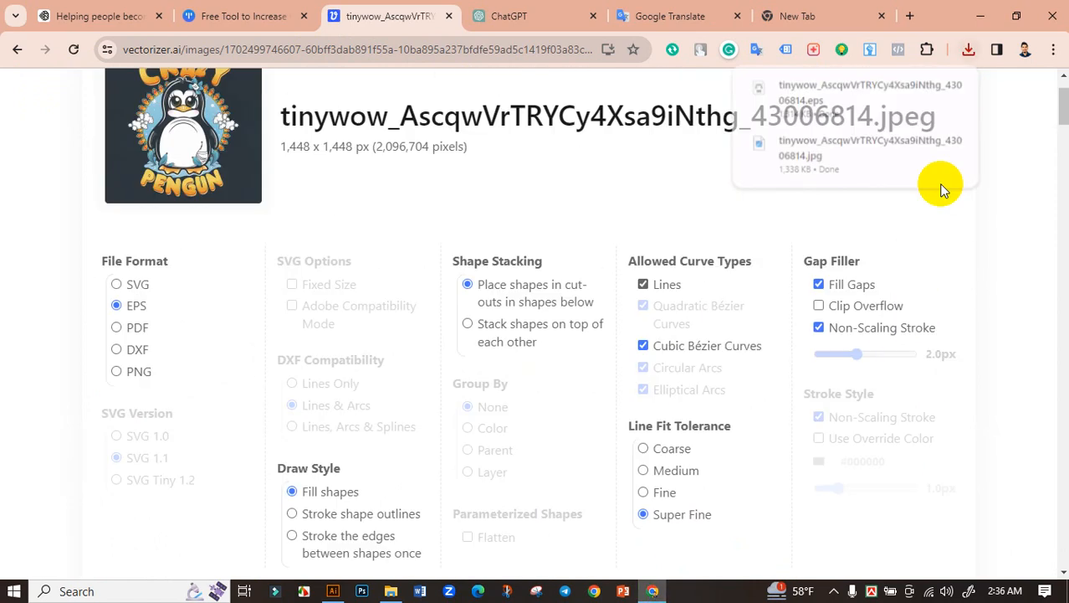
Show the downloaded EPS in the Downloads folder, refresh the listing and select the file.
{"action": "left_click", "coordinate": [927, 88]}
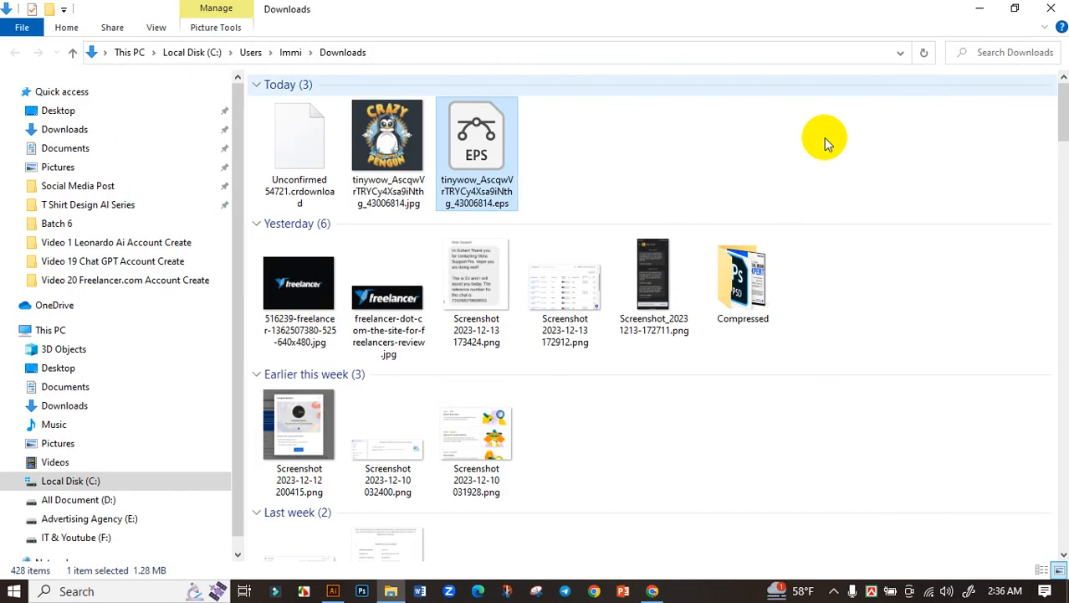
{"action": "right_click", "coordinate": [567, 161]}
{"action": "left_click", "coordinate": [596, 222]}
{"action": "left_click", "coordinate": [316, 132]}
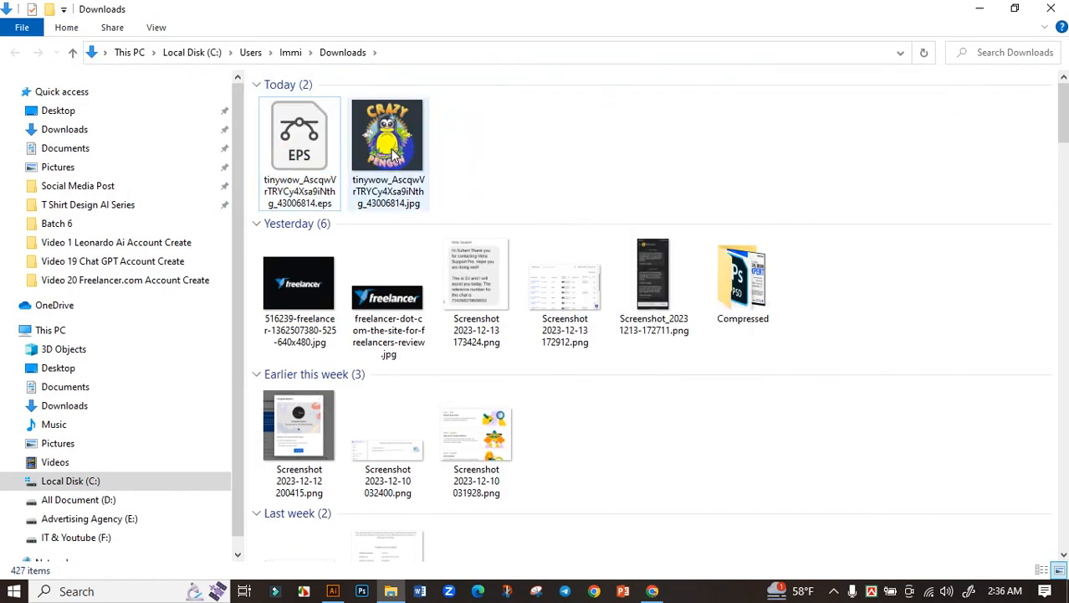
{"action": "left_click", "coordinate": [325, 154]}
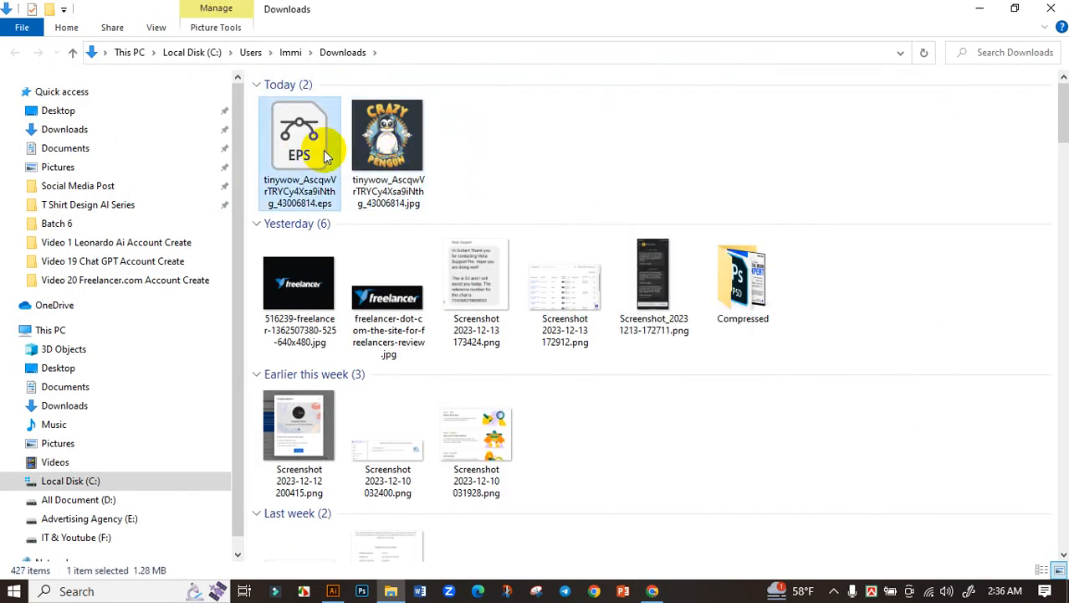
Switch to Illustrator and create a new 11.9 x 17.9 in portrait document in RGB at 300 PPI.
{"action": "left_click", "coordinate": [333, 591]}
{"action": "left_click", "coordinate": [84, 184]}
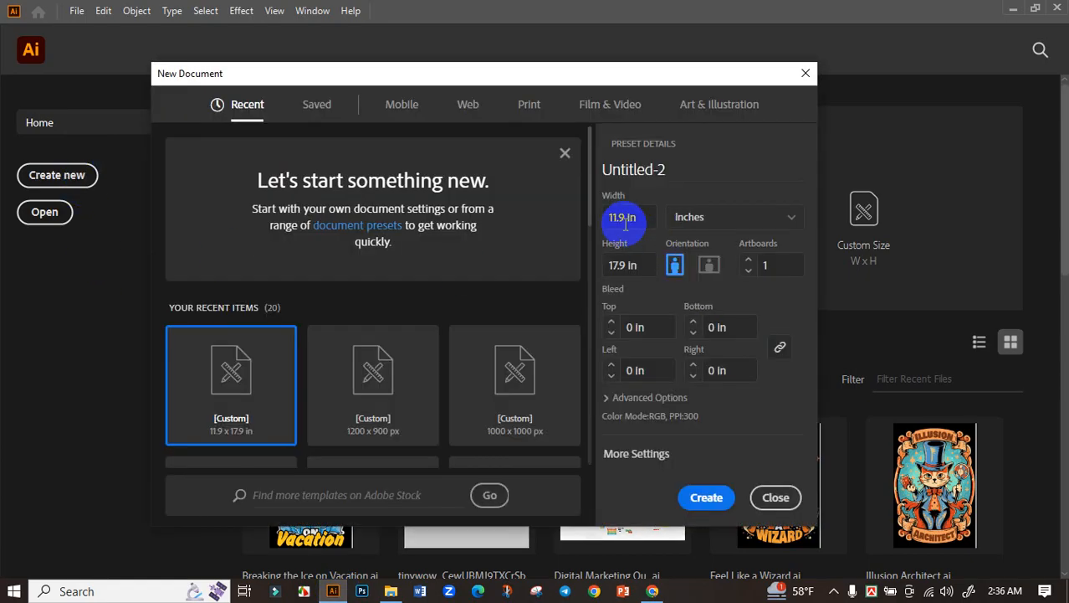
{"action": "left_click_drag", "start_coordinate": [625, 223], "coordinate": [682, 224]}
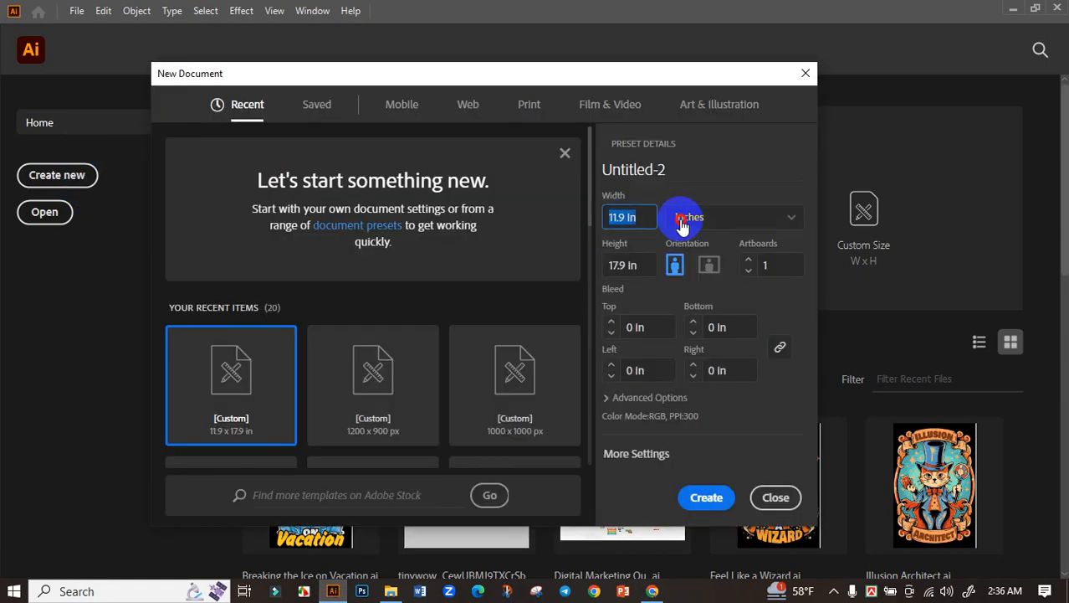
{"action": "left_click", "coordinate": [610, 267]}
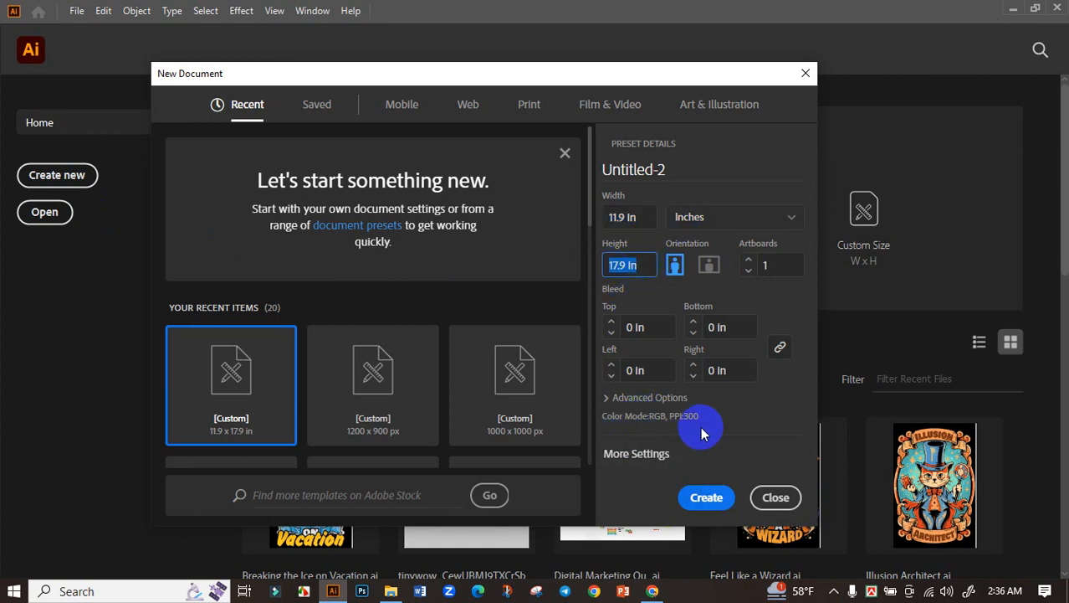
{"action": "left_click", "coordinate": [706, 493]}
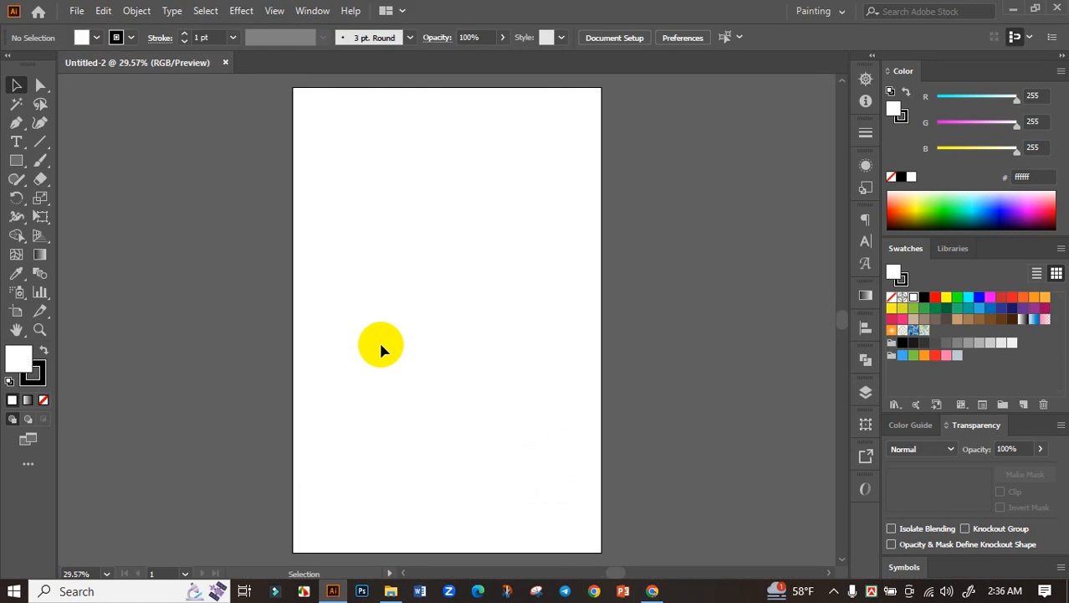
Draw a rectangle covering the whole artboard, fill it with black and deselect it.
{"action": "left_click", "coordinate": [16, 160]}
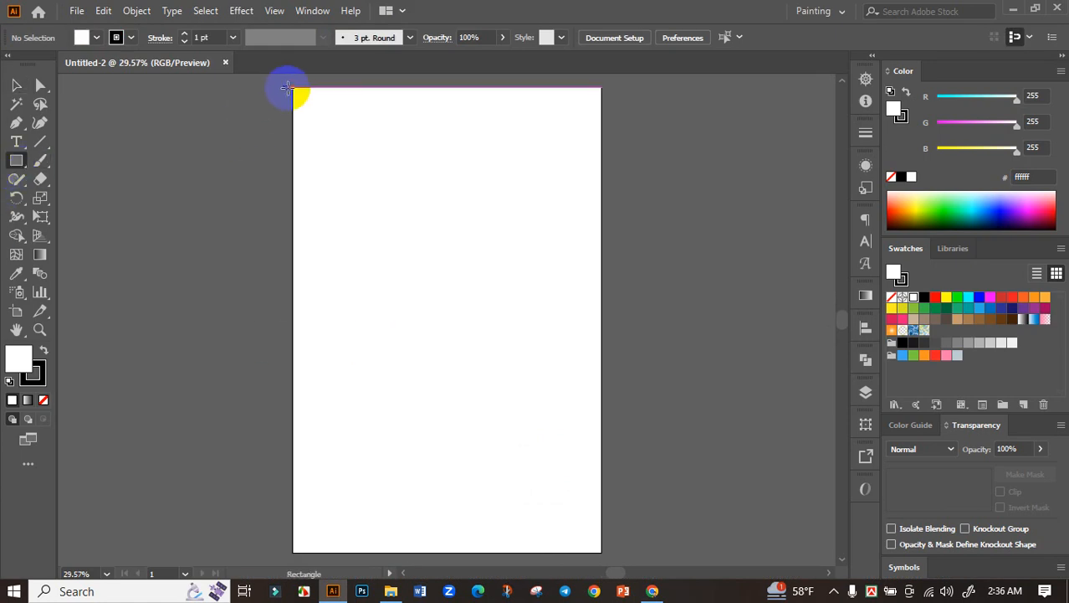
{"action": "left_click_drag", "start_coordinate": [287, 87], "coordinate": [601, 553]}
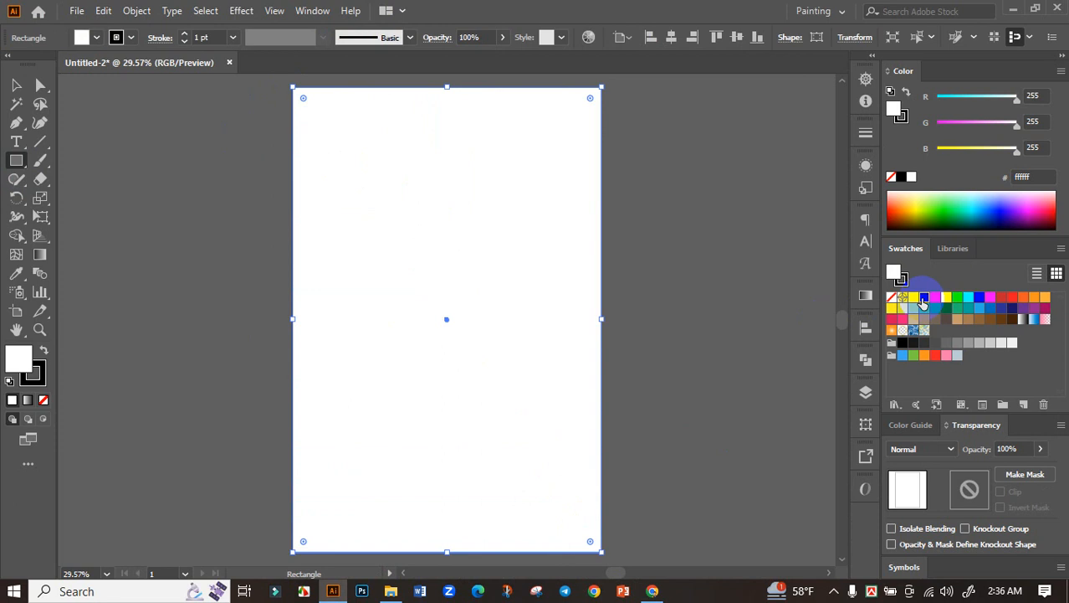
{"action": "left_click", "coordinate": [923, 297]}
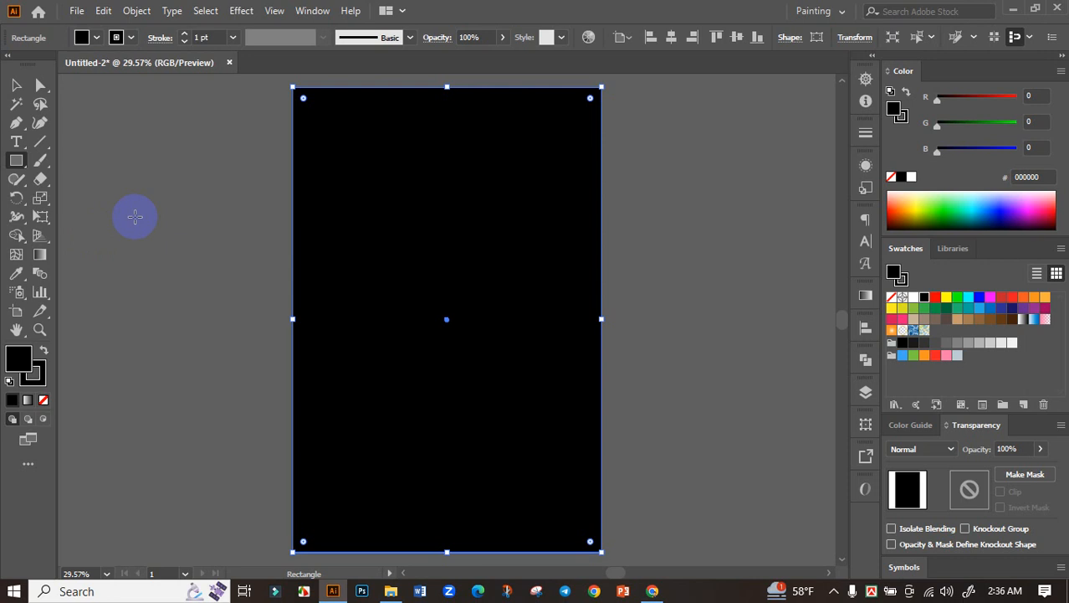
{"action": "left_click", "coordinate": [134, 217]}
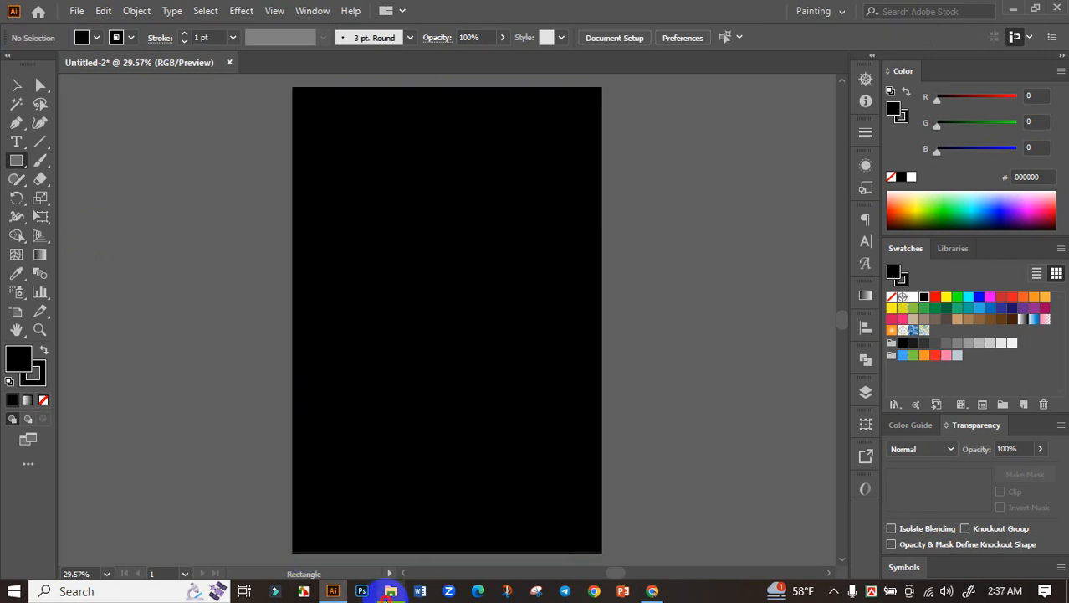
Open tinywow_AscqwVrTRYCy4Xsa9iNthg_43006814.eps from the Downloads folder in Illustrator.
{"action": "left_click", "coordinate": [391, 591]}
{"action": "double_click", "coordinate": [302, 153]}
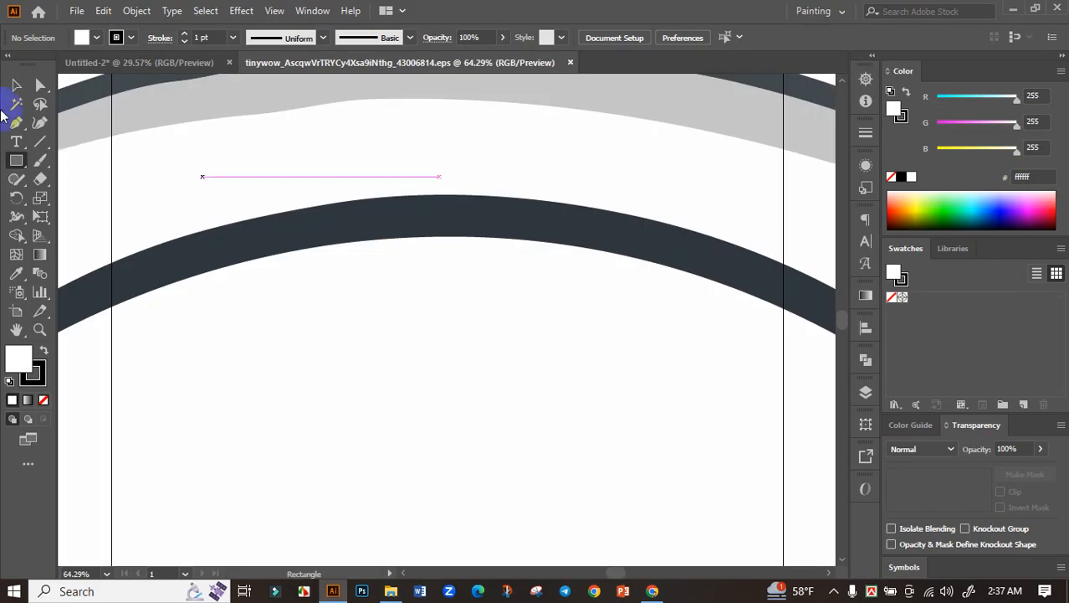
{"action": "left_click", "coordinate": [16, 86]}
{"action": "scroll", "coordinate": [452, 333], "scroll_direction": "down", "scroll_amount": 8}
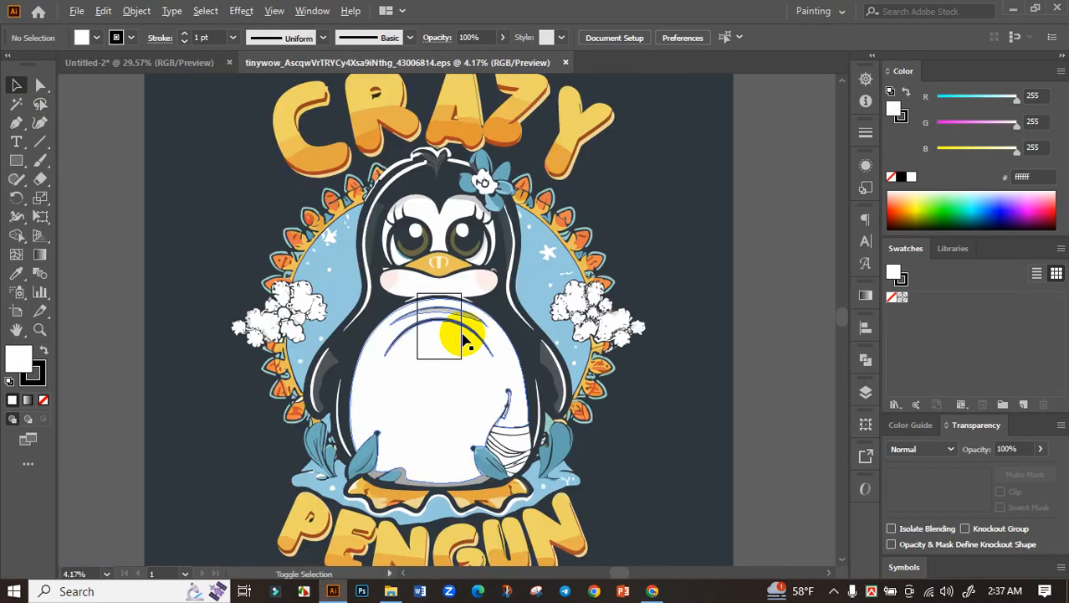
Scale down the oversized penguin artwork and move it clear of the artboard.
{"action": "left_click", "coordinate": [484, 322]}
{"action": "key", "text": "ctrl+minus"}
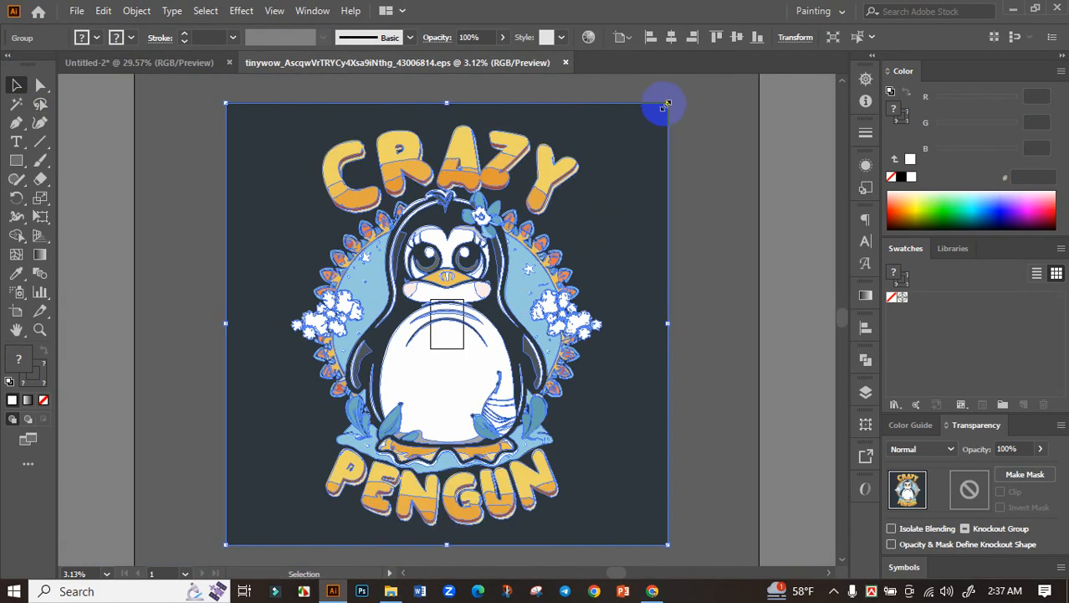
{"action": "left_click_drag", "start_coordinate": [663, 103], "coordinate": [358, 411]}
{"action": "left_click_drag", "start_coordinate": [325, 459], "coordinate": [340, 222]}
Ungroup the penguin artwork and delete its dark square background.
{"action": "scroll", "coordinate": [341, 222], "scroll_direction": "up", "scroll_amount": 3}
{"action": "right_click", "coordinate": [322, 209]}
{"action": "left_click", "coordinate": [341, 354]}
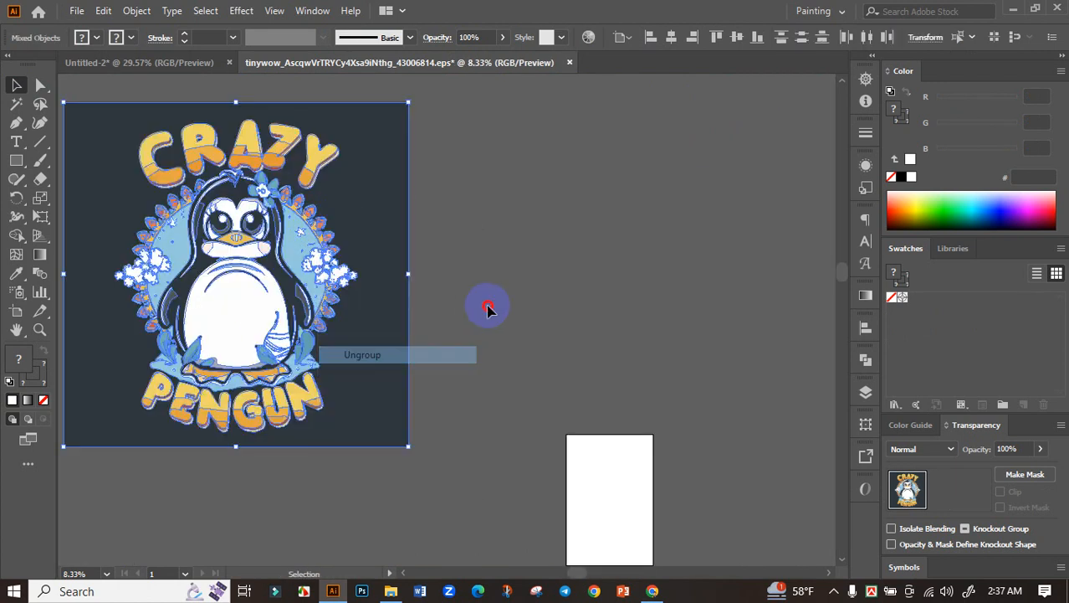
{"action": "left_click", "coordinate": [430, 243]}
{"action": "left_click", "coordinate": [391, 216]}
{"action": "key", "text": "Delete"}
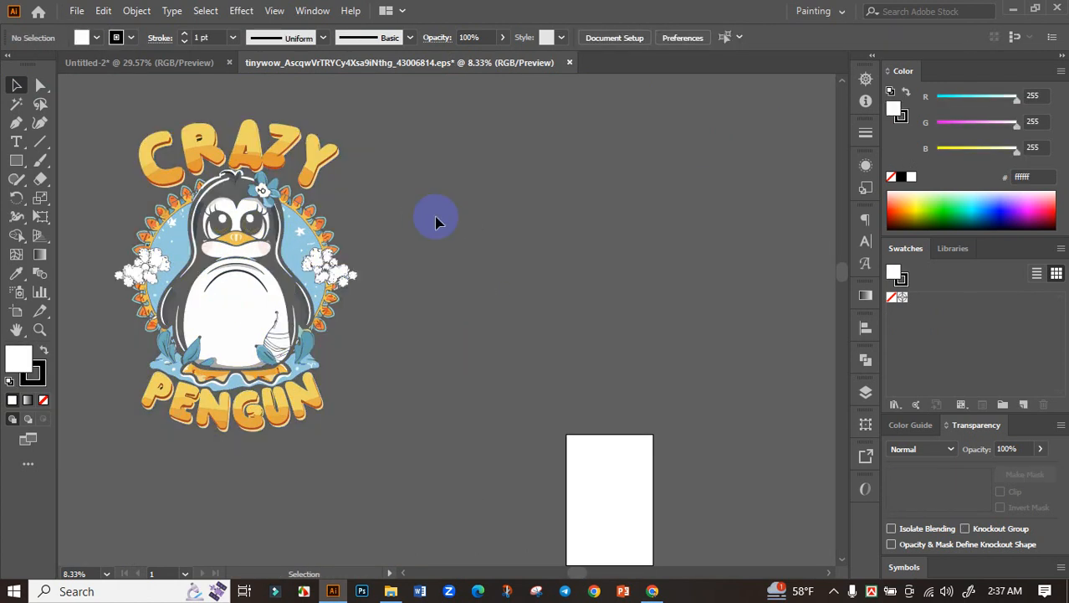
Delete the PENGUN lettering below the penguin, including the small scrap inside the letter P.
{"action": "left_click_drag", "start_coordinate": [460, 231], "coordinate": [543, 222]}
{"action": "scroll", "coordinate": [352, 208], "scroll_direction": "up", "scroll_amount": 3}
{"action": "scroll", "coordinate": [561, 261], "scroll_direction": "down", "scroll_amount": 2}
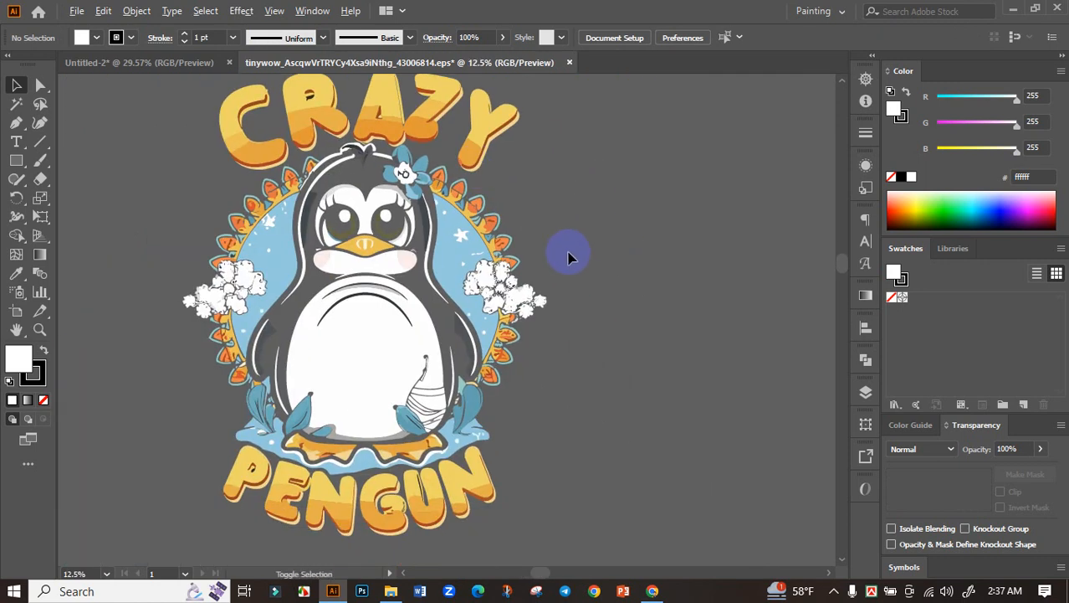
{"action": "scroll", "coordinate": [568, 258], "scroll_direction": "down", "scroll_amount": 1}
{"action": "scroll", "coordinate": [535, 435], "scroll_direction": "up", "scroll_amount": 3}
{"action": "left_click_drag", "start_coordinate": [564, 483], "coordinate": [711, 391]}
{"action": "left_click_drag", "start_coordinate": [751, 383], "coordinate": [178, 292]}
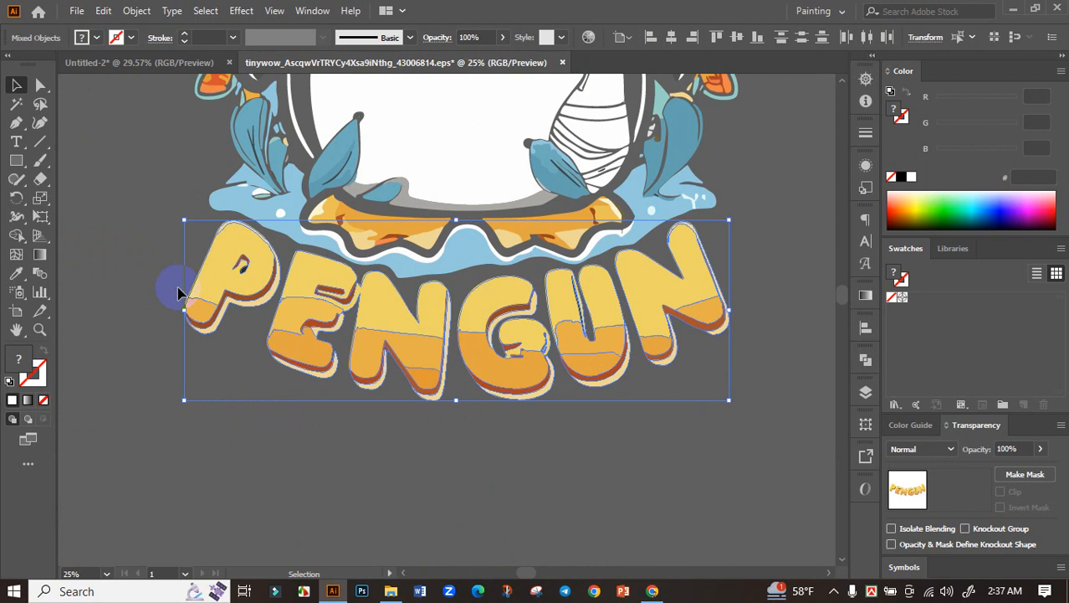
{"action": "key", "text": "Delete"}
{"action": "left_click_drag", "start_coordinate": [284, 318], "coordinate": [285, 318]}
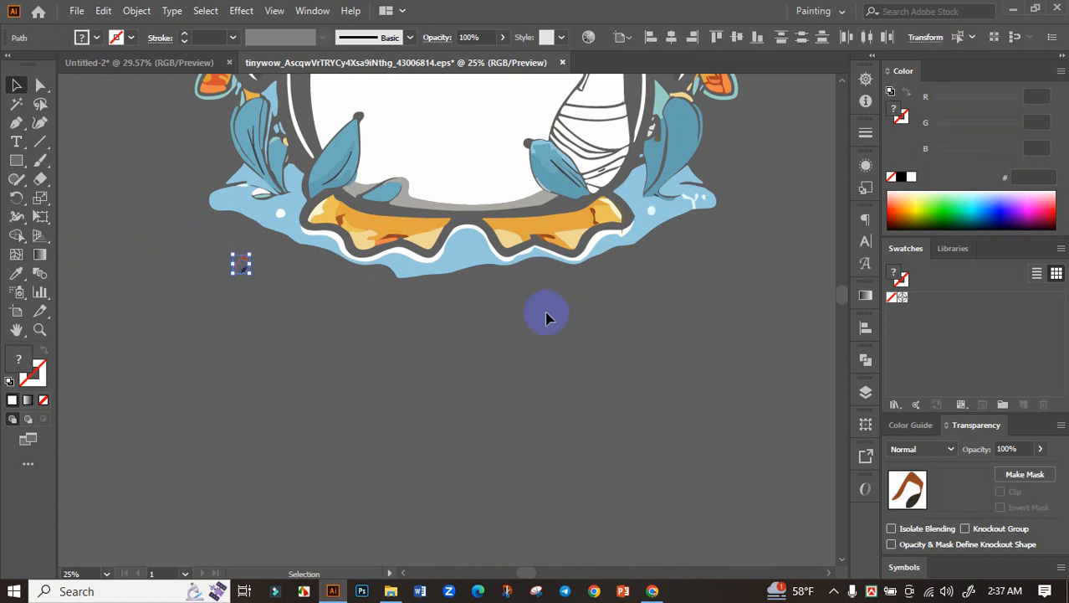
{"action": "scroll", "coordinate": [586, 303], "scroll_direction": "up", "scroll_amount": 3}
{"action": "key", "text": "Delete"}
Delete most of the CRAZY lettering above the penguin's head.
{"action": "scroll", "coordinate": [578, 313], "scroll_direction": "up", "scroll_amount": 4}
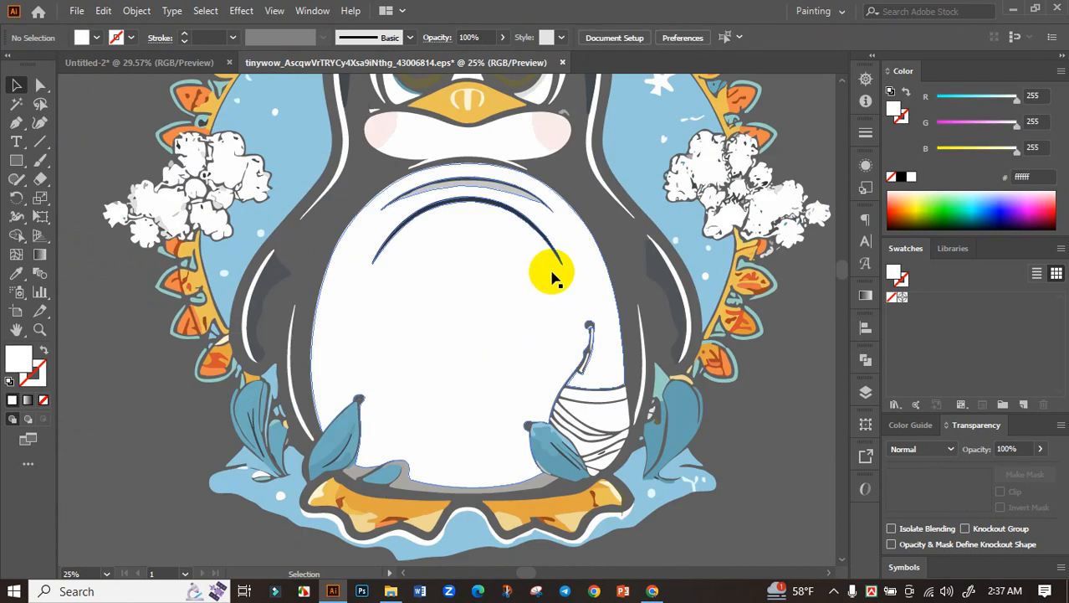
{"action": "scroll", "coordinate": [552, 261], "scroll_direction": "down", "scroll_amount": 2}
{"action": "left_click_drag", "start_coordinate": [565, 222], "coordinate": [519, 364]}
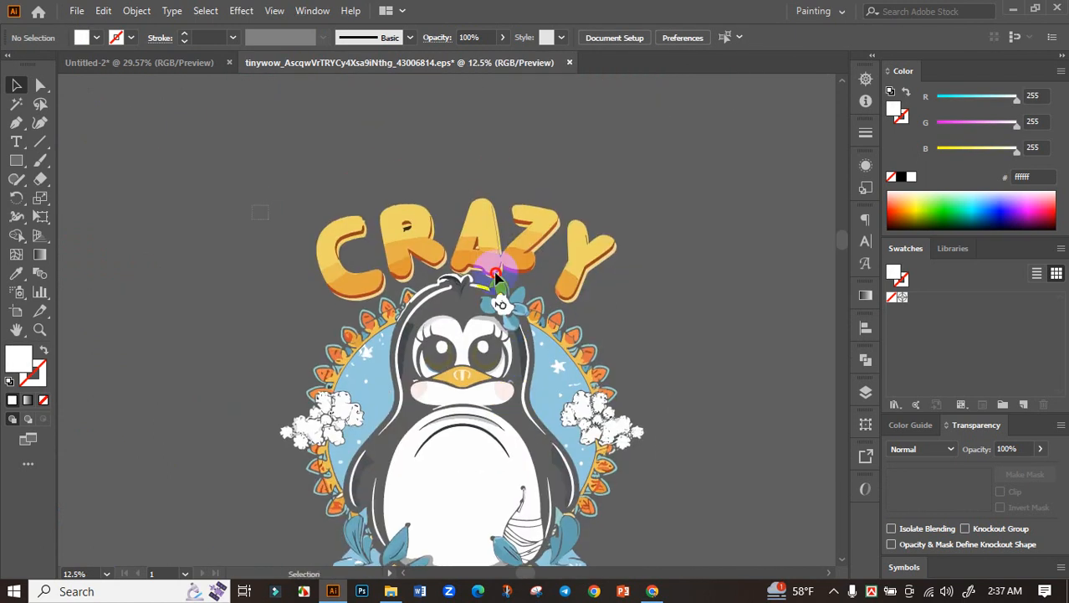
{"action": "left_click", "coordinate": [621, 251]}
{"action": "key", "text": "Delete"}
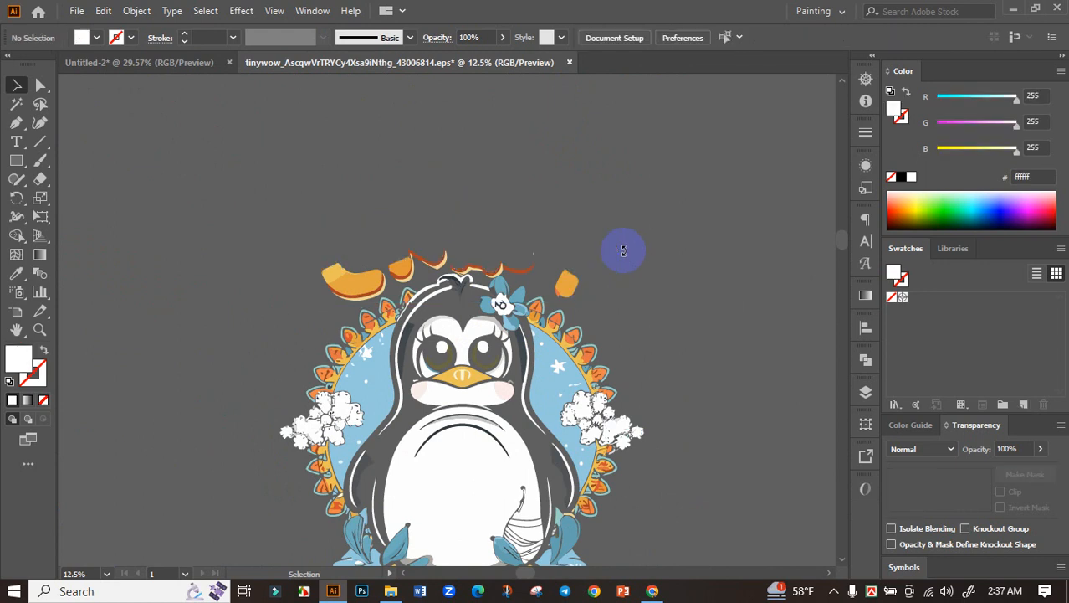
{"action": "left_click_drag", "start_coordinate": [390, 297], "coordinate": [356, 300]}
{"action": "key", "text": "Delete"}
Remove the remaining fragments of the CRAZY letters around the top of the penguin's head and flower.
{"action": "scroll", "coordinate": [350, 299], "scroll_direction": "up", "scroll_amount": 4}
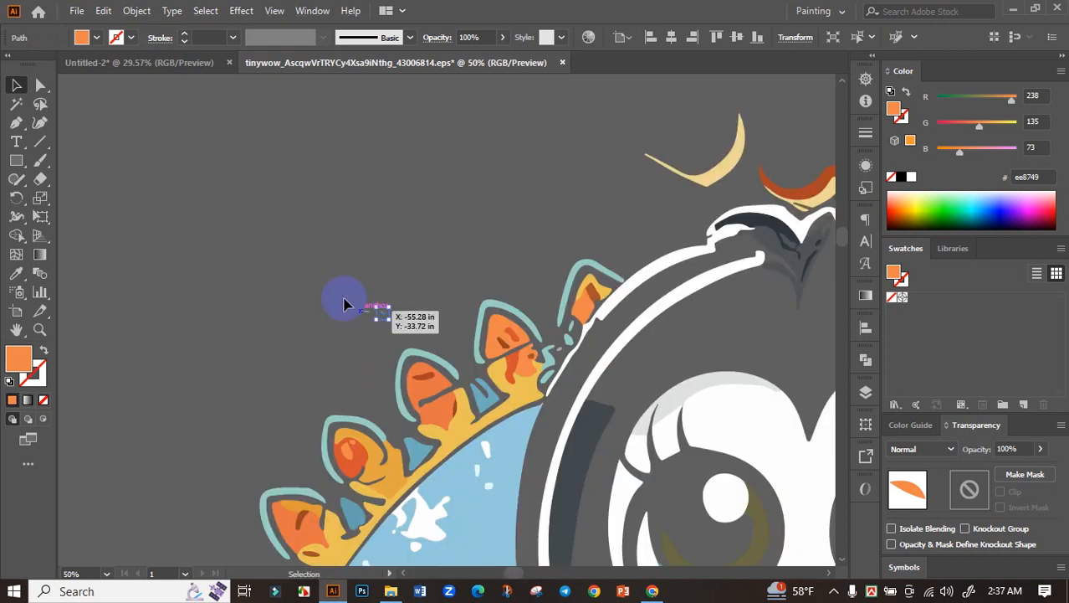
{"action": "left_click", "coordinate": [399, 314]}
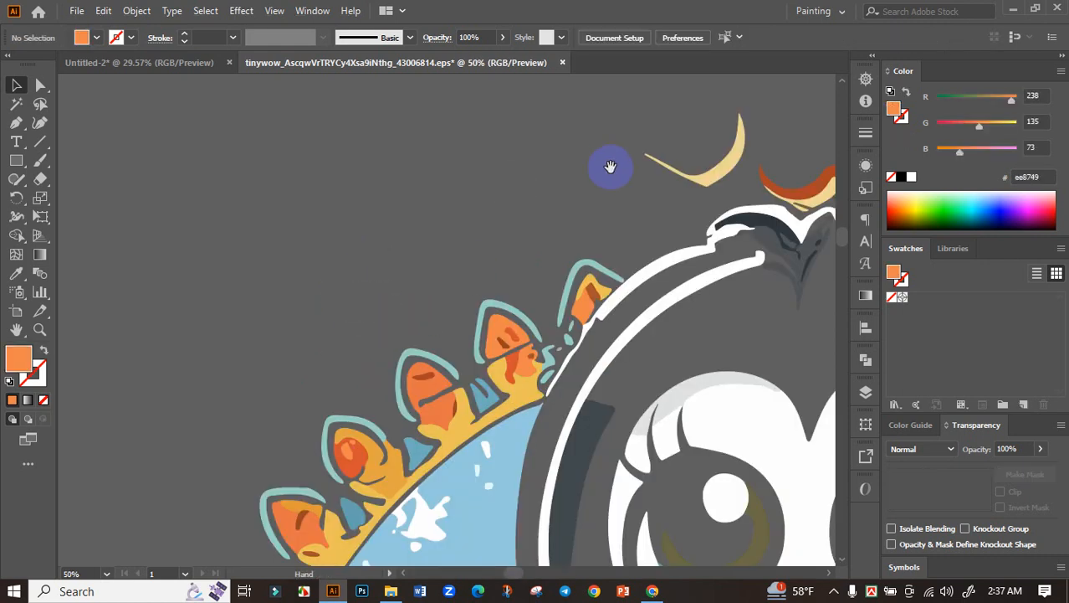
{"action": "left_click_drag", "start_coordinate": [609, 163], "coordinate": [350, 249]}
{"action": "left_click", "coordinate": [540, 284]}
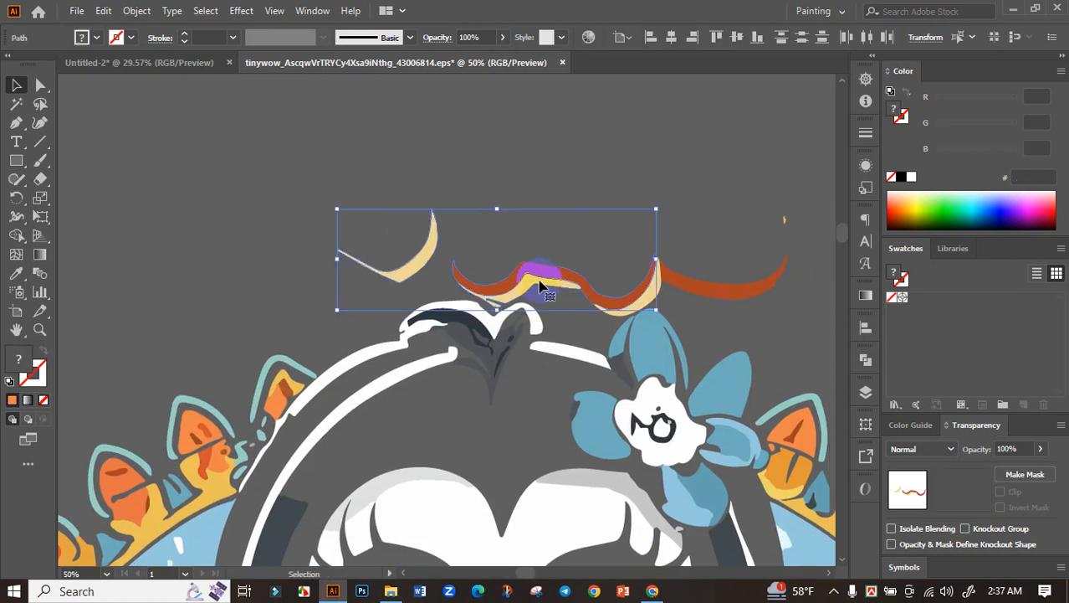
{"action": "key", "text": "Delete"}
{"action": "left_click_drag", "start_coordinate": [663, 216], "coordinate": [348, 220]}
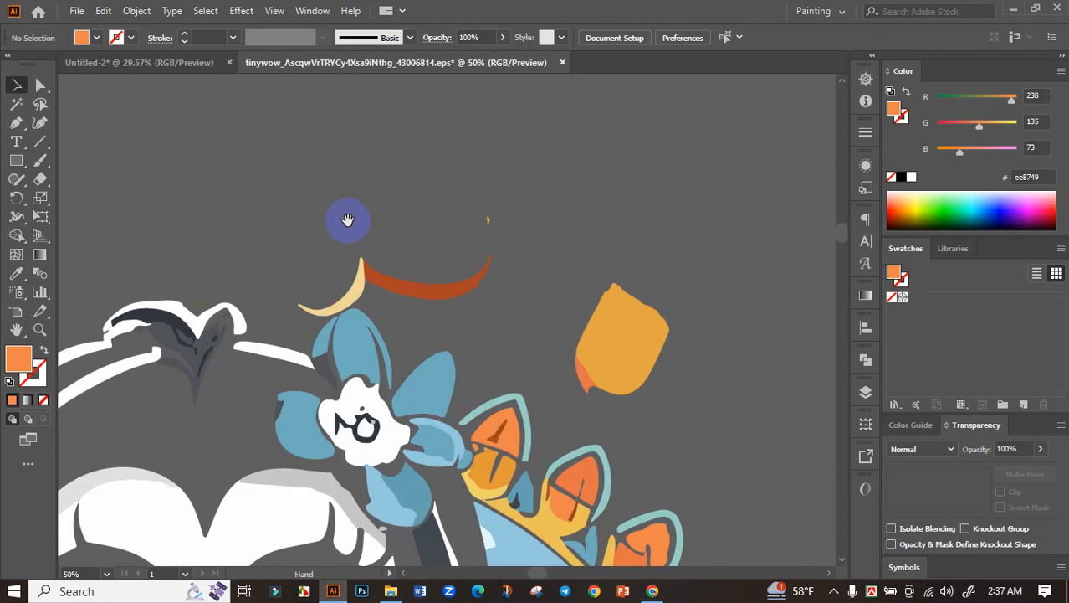
{"action": "left_click_drag", "start_coordinate": [505, 283], "coordinate": [506, 281]}
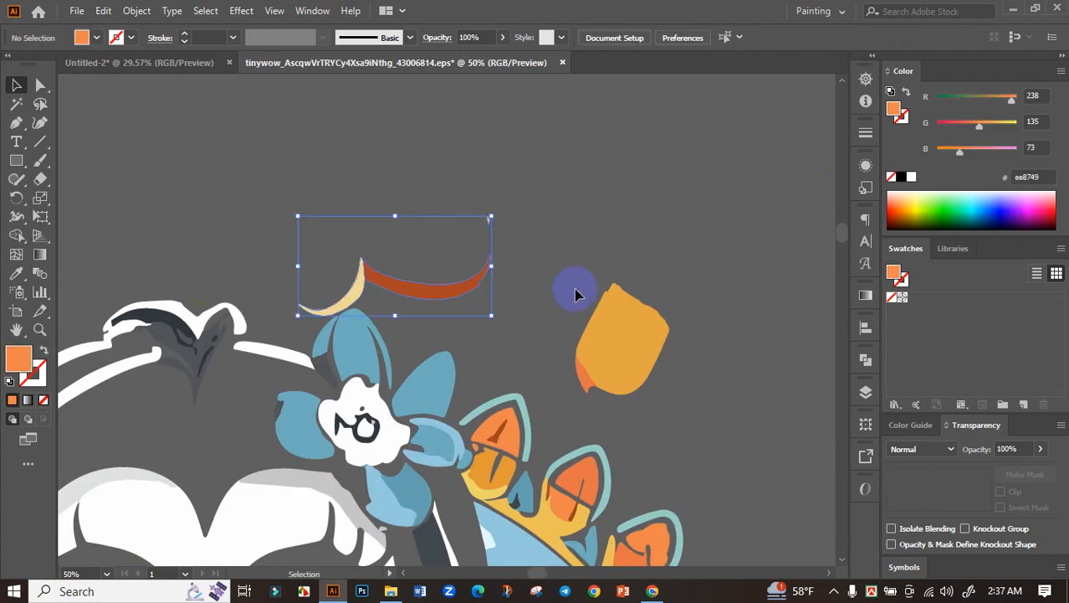
{"action": "left_click_drag", "start_coordinate": [680, 381], "coordinate": [681, 376]}
{"action": "key", "text": "Delete"}
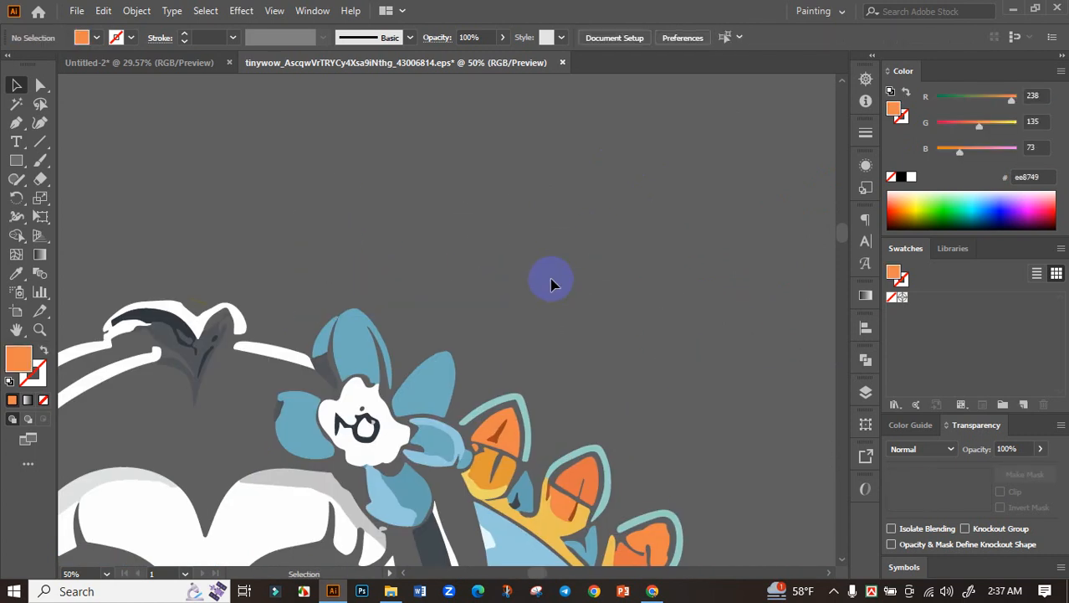
Group the remaining penguin artwork and place it in the Untitled-2 document, scaled to fit on the black background.
{"action": "key", "text": "ctrl+minus"}
{"action": "key", "text": "ctrl+minus"}
{"action": "key", "text": "ctrl+minus"}
{"action": "key", "text": "ctrl+minus"}
{"action": "key", "text": "ctrl+minus"}
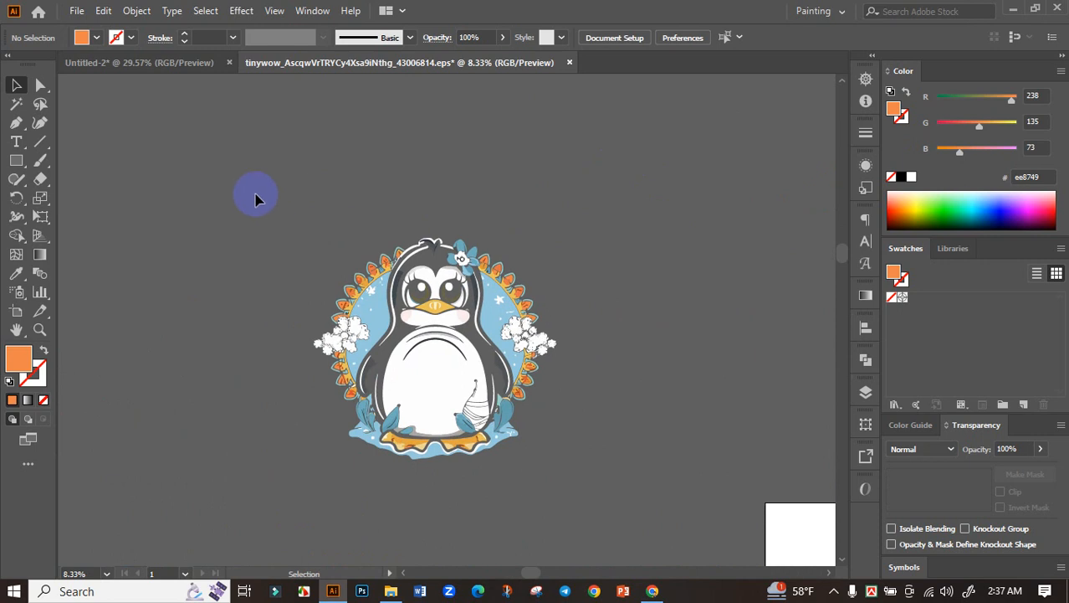
{"action": "key", "text": "ctrl+a"}
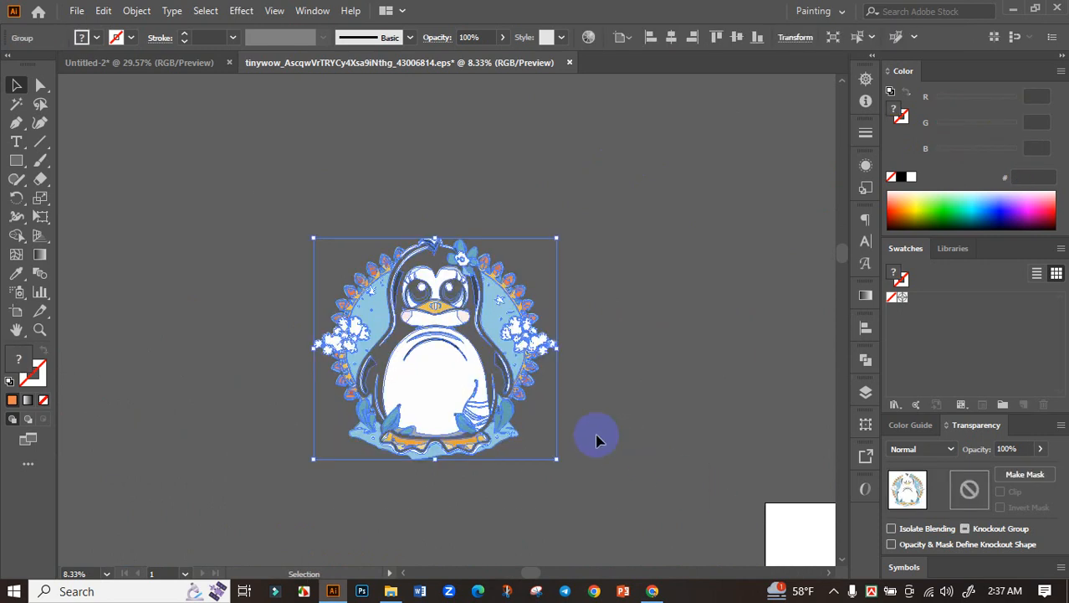
{"action": "left_click", "coordinate": [468, 333]}
{"action": "left_click_drag", "start_coordinate": [470, 321], "coordinate": [442, 383]}
{"action": "left_click", "coordinate": [729, 338]}
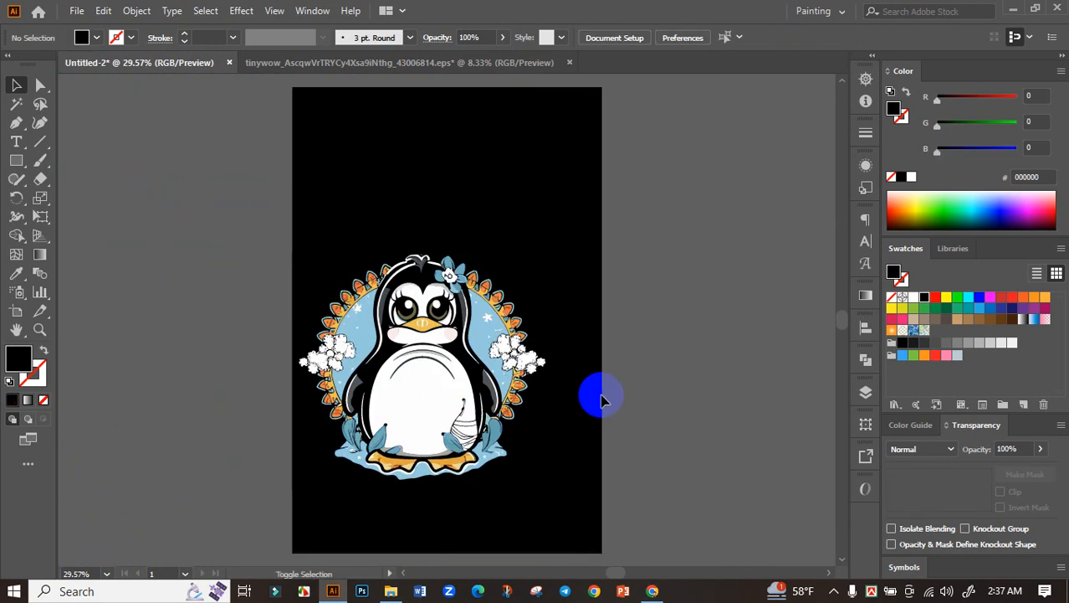
Center the penguin group horizontally and vertically on the artboard and deselect it.
{"action": "scroll", "coordinate": [601, 395], "scroll_direction": "up", "scroll_amount": 1}
{"action": "left_click_drag", "start_coordinate": [497, 369], "coordinate": [599, 335]}
{"action": "left_click", "coordinate": [745, 356]}
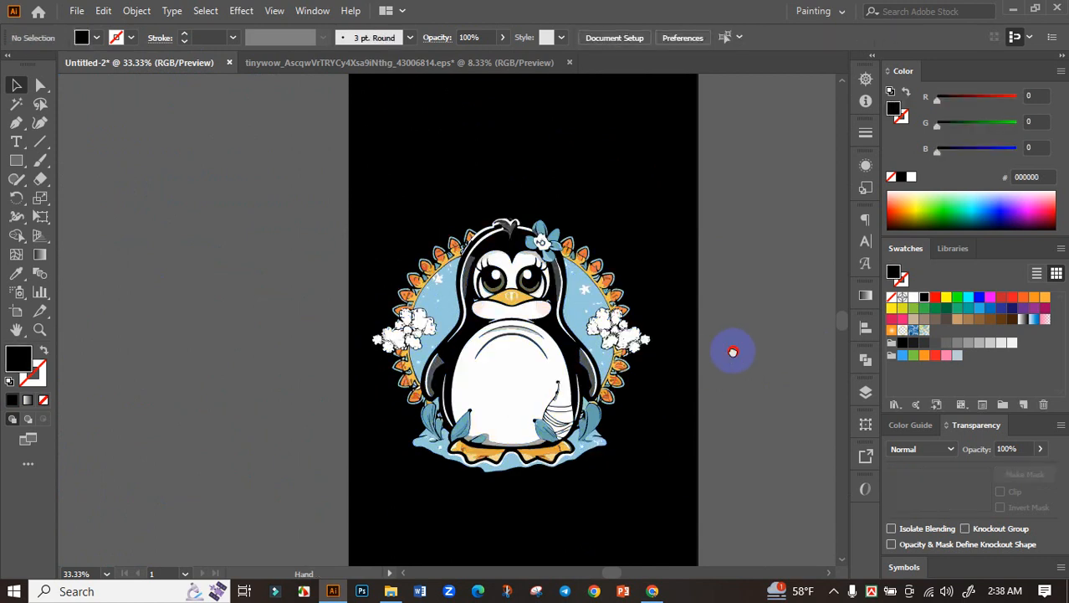
{"action": "left_click_drag", "start_coordinate": [733, 352], "coordinate": [711, 354]}
{"action": "left_click", "coordinate": [573, 335]}
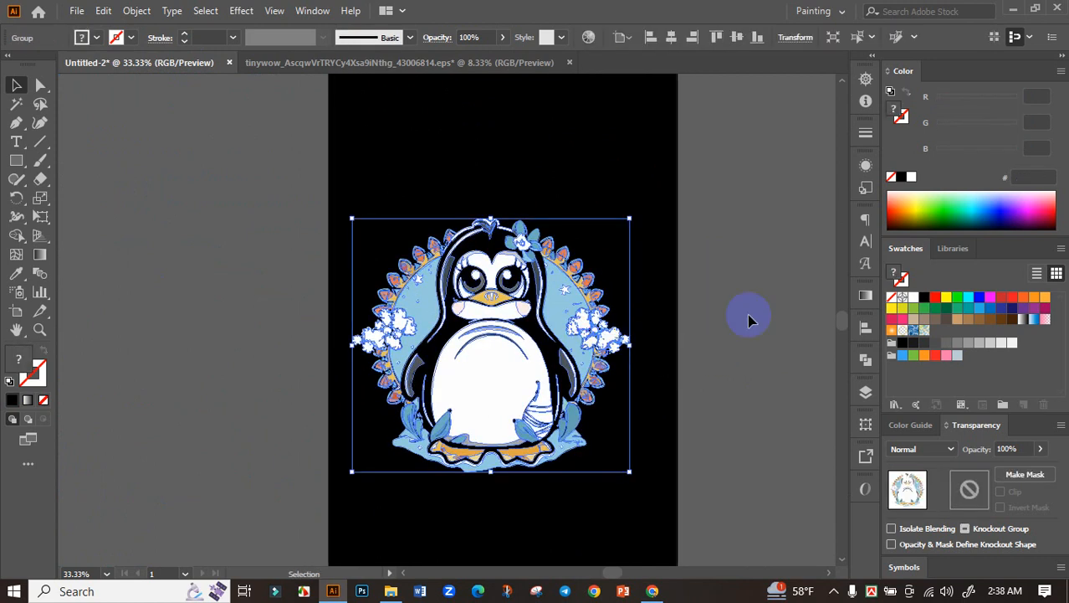
{"action": "left_click", "coordinate": [867, 327]}
{"action": "left_click", "coordinate": [712, 363]}
{"action": "left_click", "coordinate": [806, 362]}
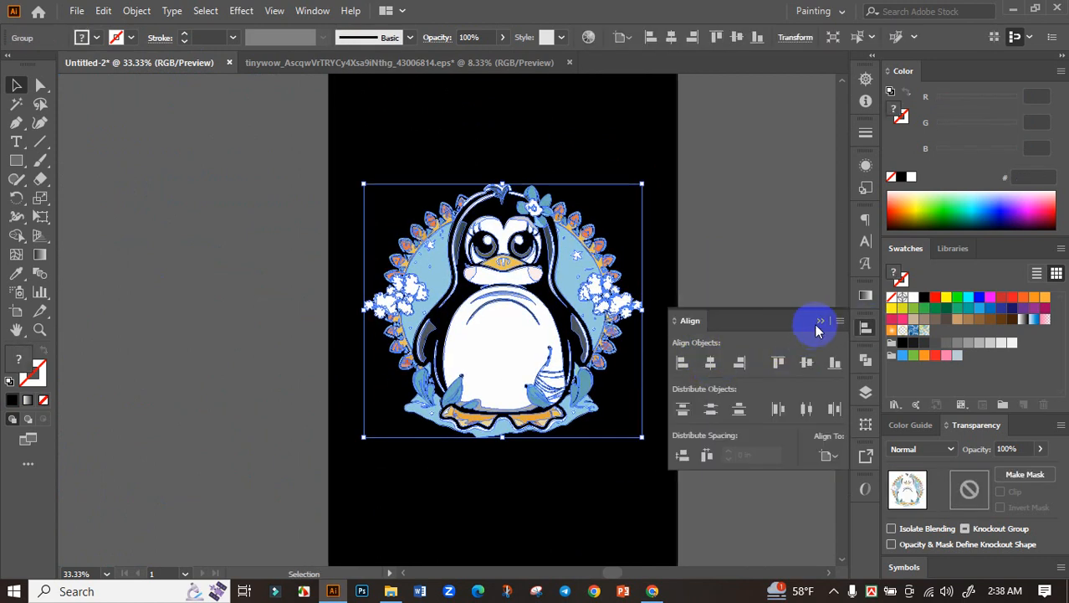
{"action": "left_click", "coordinate": [820, 321]}
{"action": "left_click", "coordinate": [740, 336]}
Delete the dark grey shading shapes along both sides of the penguin's head and on both flippers.
{"action": "left_click_drag", "start_coordinate": [705, 354], "coordinate": [642, 414]}
{"action": "scroll", "coordinate": [491, 391], "scroll_direction": "up", "scroll_amount": 3}
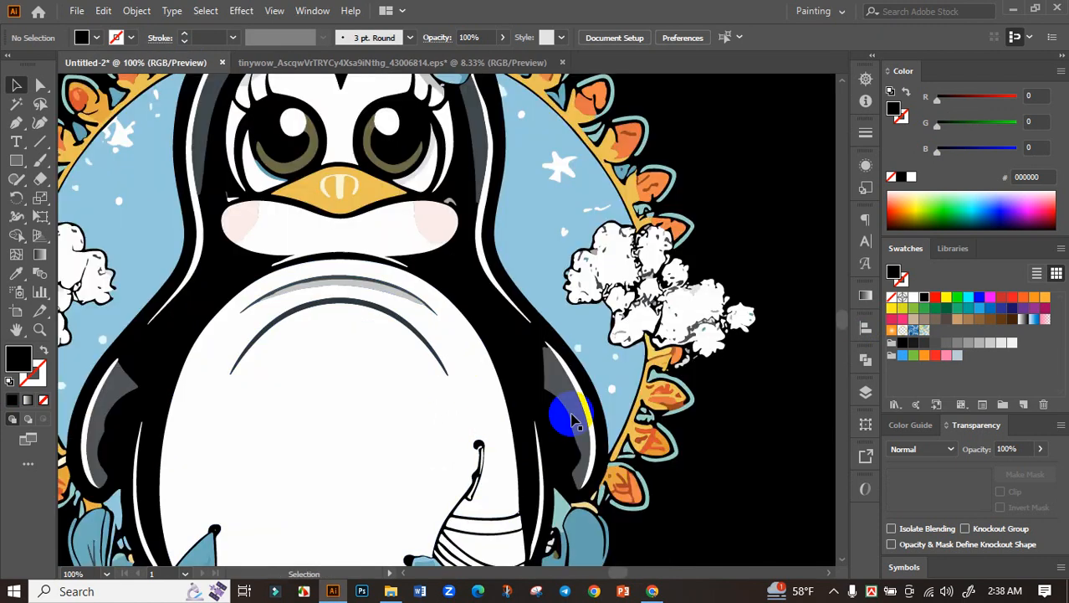
{"action": "scroll", "coordinate": [681, 477], "scroll_direction": "down", "scroll_amount": 1}
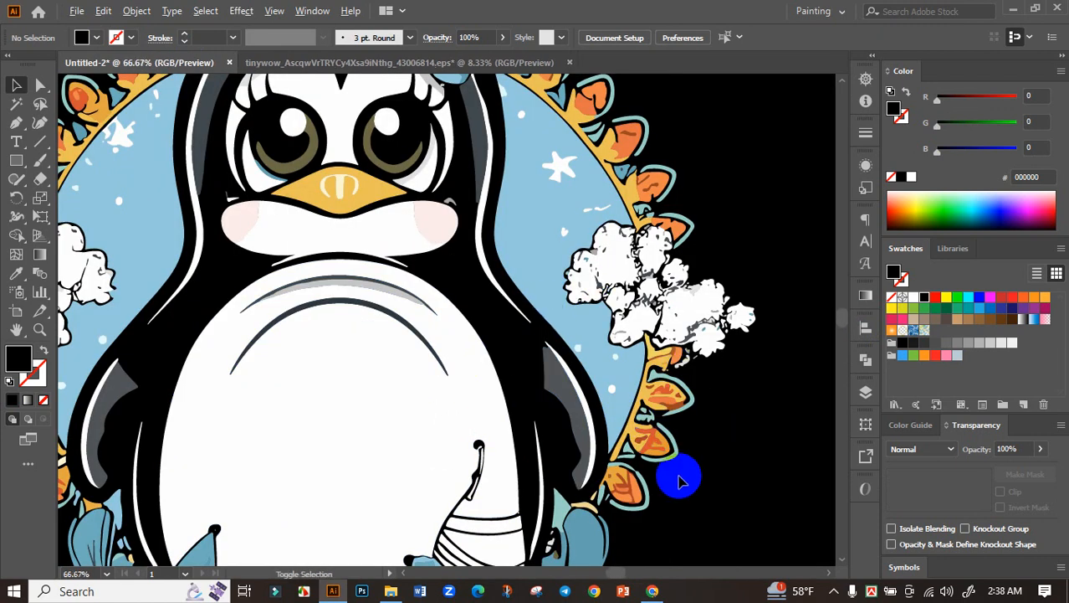
{"action": "left_click", "coordinate": [389, 225]}
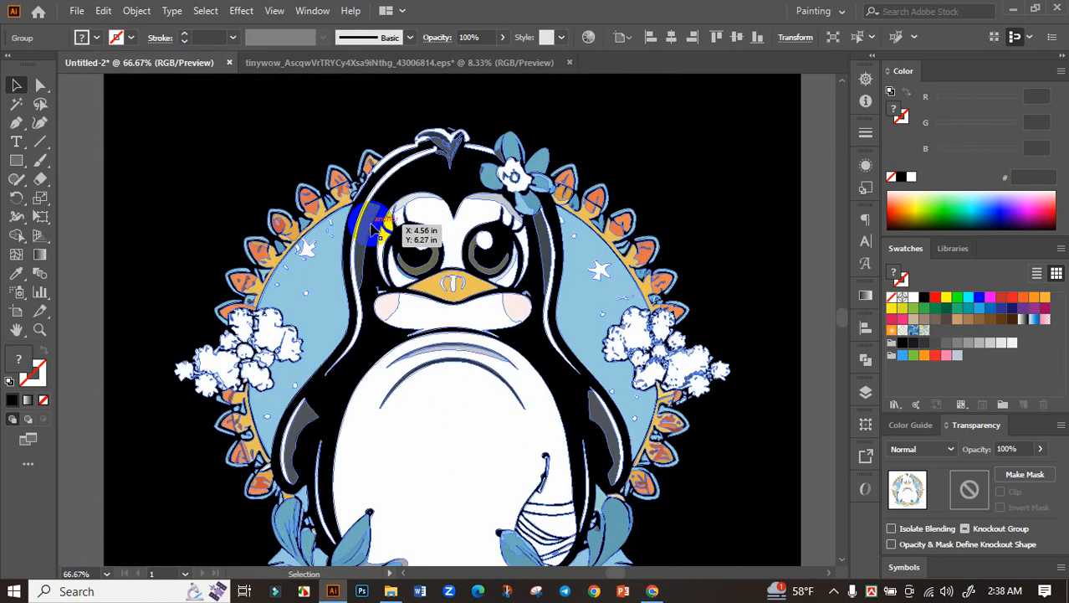
{"action": "double_click", "coordinate": [375, 224]}
{"action": "left_click", "coordinate": [374, 224]}
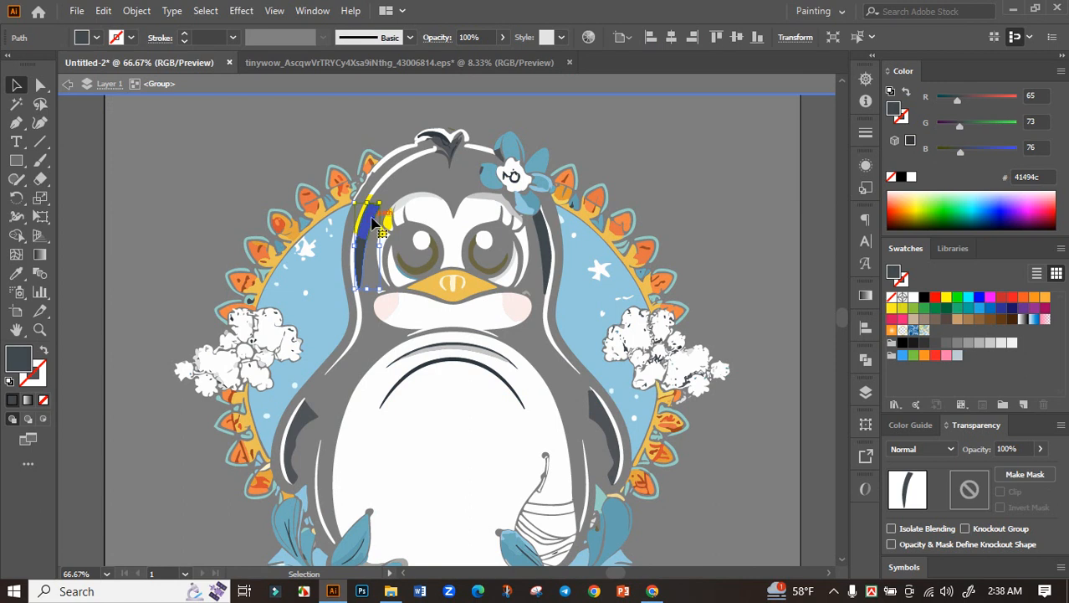
{"action": "left_click", "coordinate": [489, 310]}
{"action": "left_click", "coordinate": [592, 410]}
{"action": "left_click", "coordinate": [487, 415]}
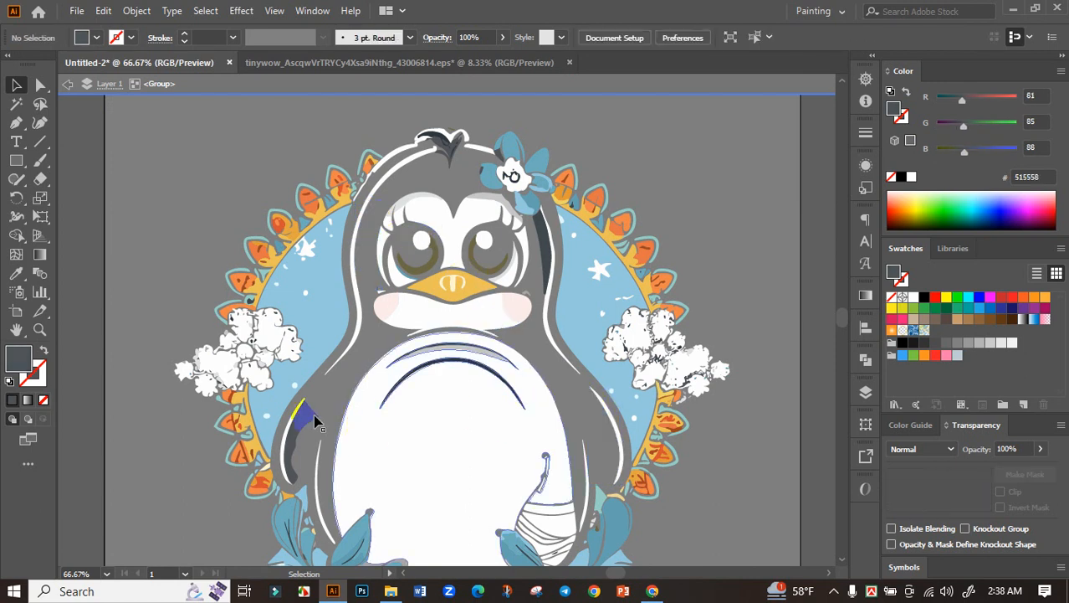
{"action": "left_click", "coordinate": [541, 240]}
{"action": "key", "text": "Delete"}
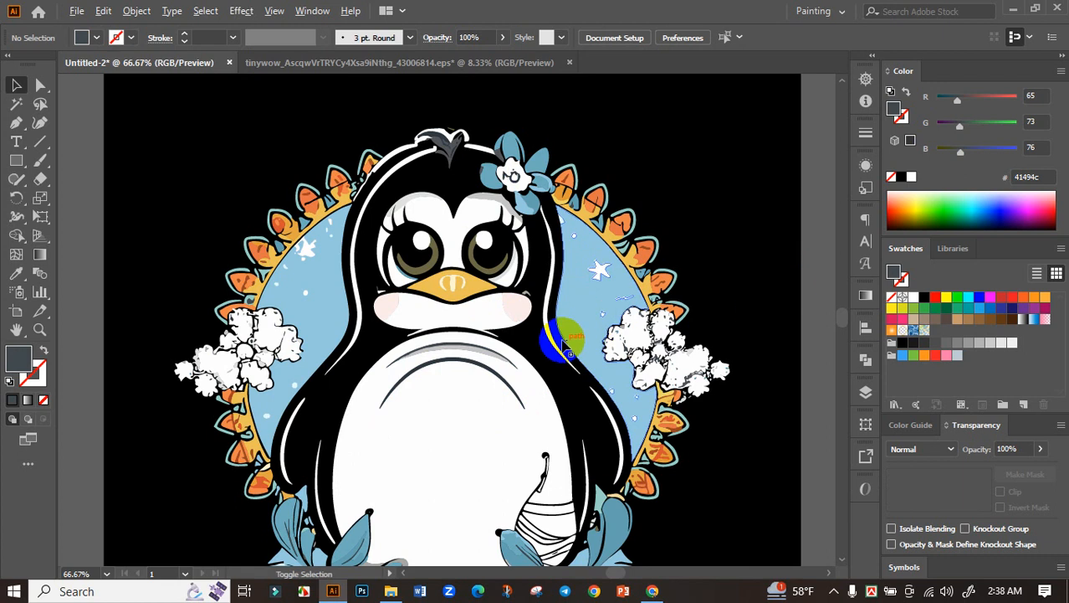
Delete the dark grey shapes inside the penguin's hair tuft and the olive sliver above it.
{"action": "scroll", "coordinate": [561, 336], "scroll_direction": "down", "scroll_amount": 3}
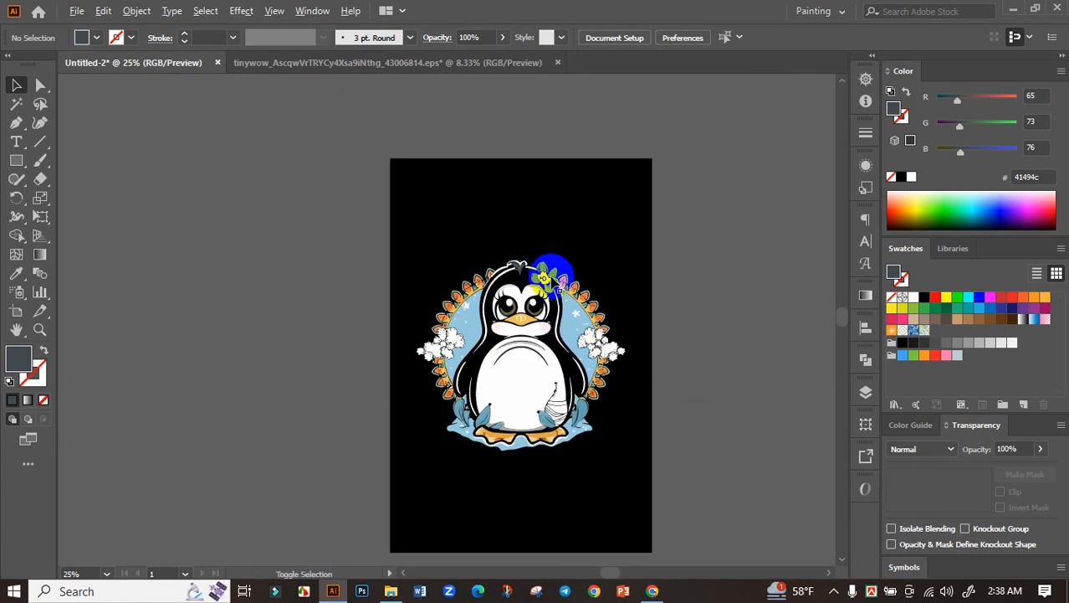
{"action": "scroll", "coordinate": [418, 222], "scroll_direction": "up", "scroll_amount": 5}
{"action": "double_click", "coordinate": [355, 227]}
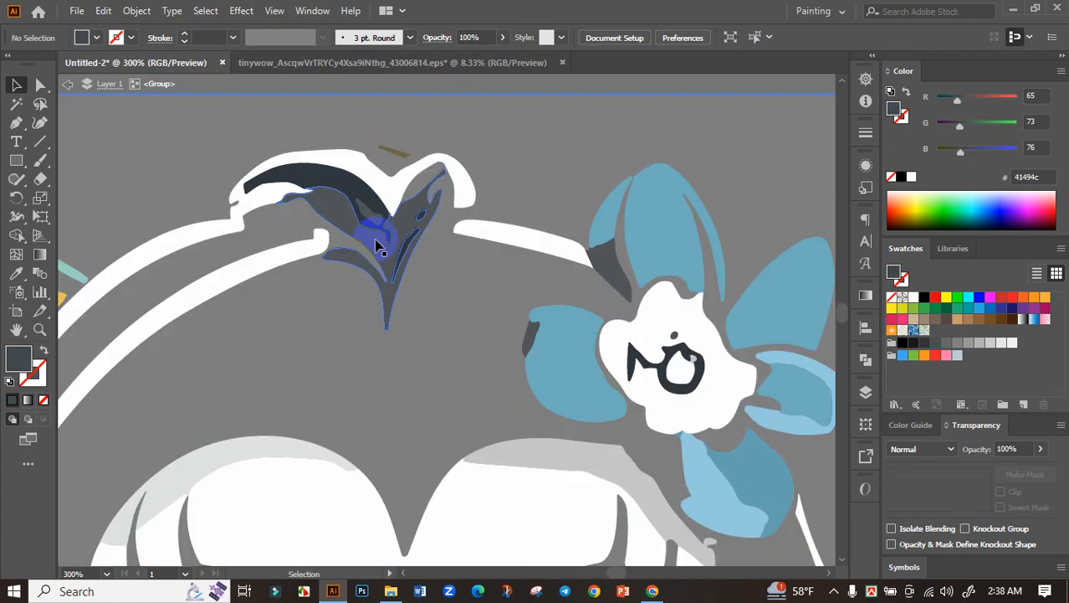
{"action": "key", "text": "Delete"}
{"action": "left_click", "coordinate": [353, 204]}
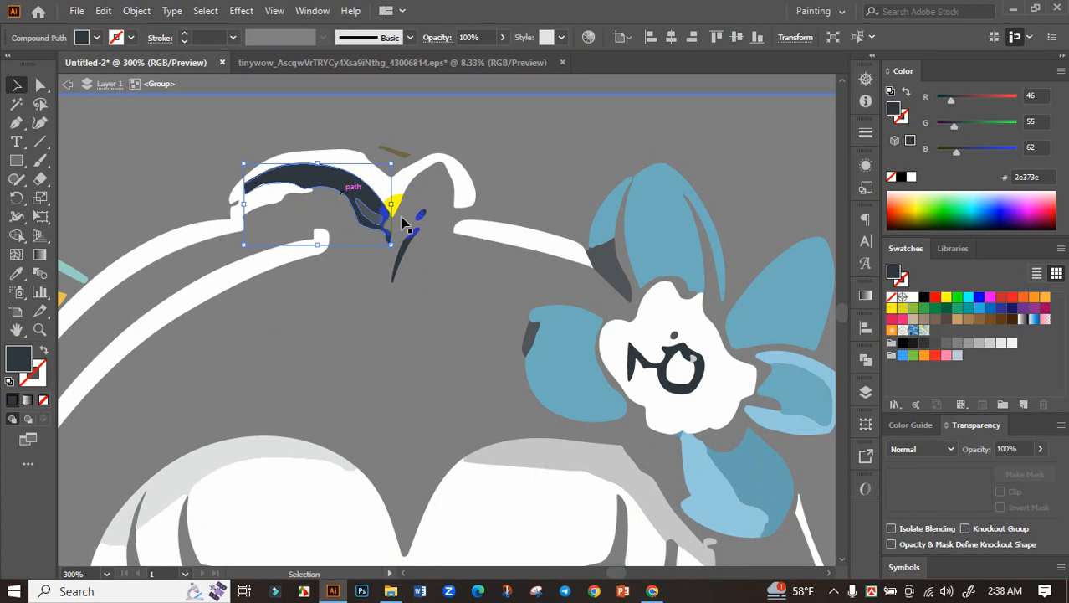
{"action": "key", "text": "Delete"}
{"action": "left_click", "coordinate": [411, 238]}
{"action": "key", "text": "Delete"}
{"action": "left_click", "coordinate": [374, 216]}
{"action": "key", "text": "Delete"}
{"action": "left_click", "coordinate": [421, 215]}
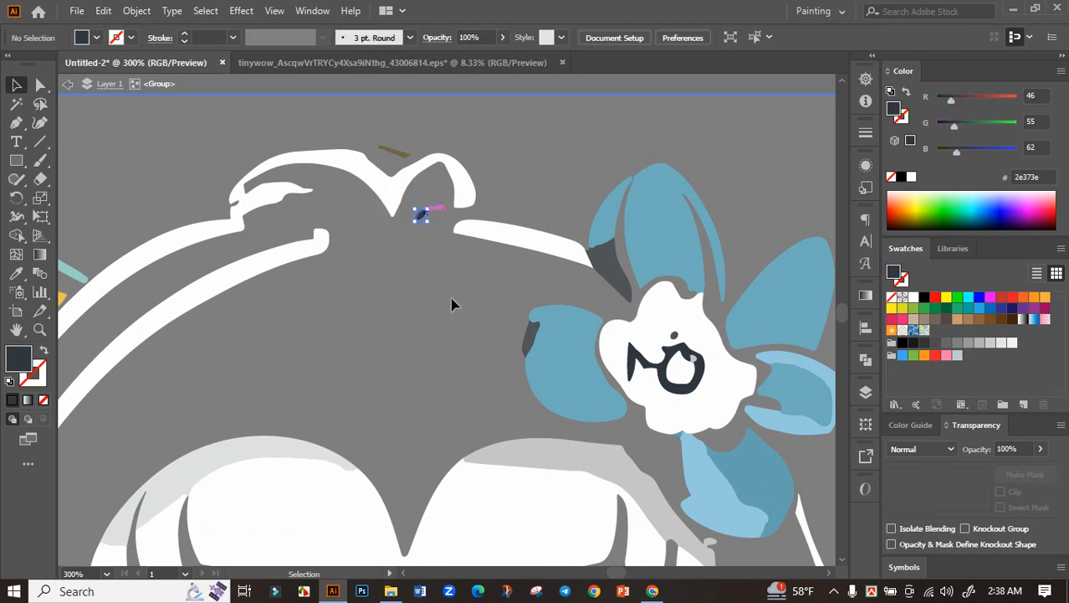
{"action": "key", "text": "Delete"}
{"action": "left_click", "coordinate": [465, 221]}
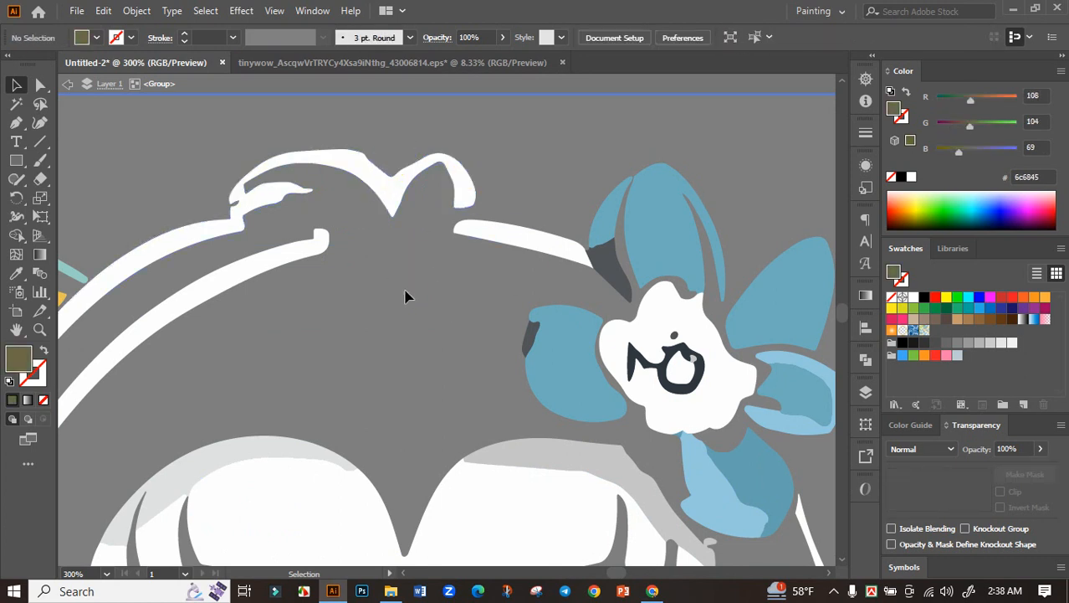
Recolor the two dark grey patches on the flower petals with the petals' blue using the Eyedropper, and exit group isolation.
{"action": "left_click", "coordinate": [612, 270]}
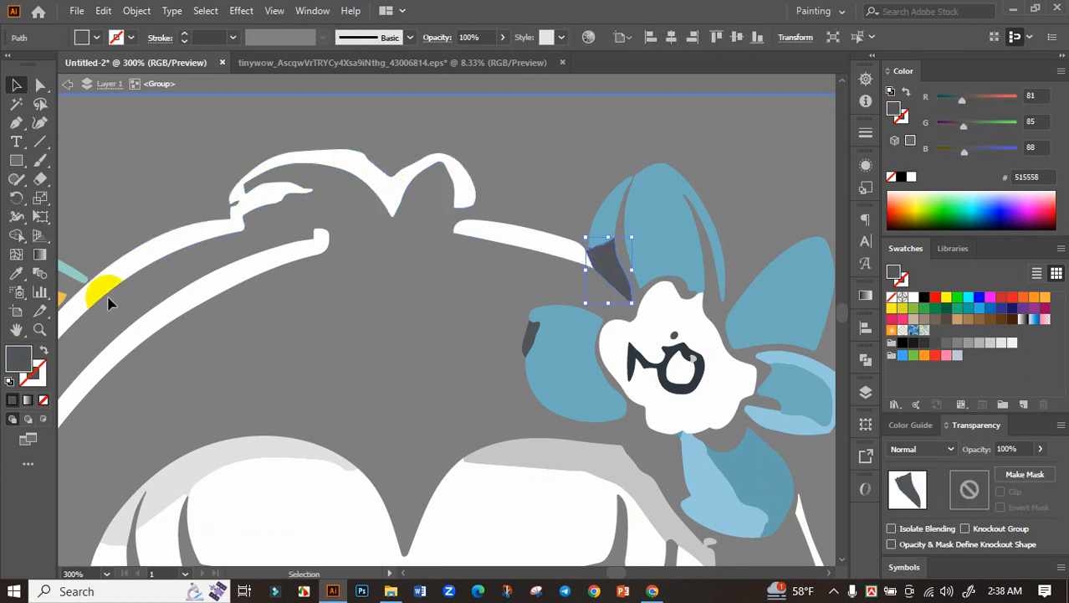
{"action": "left_click", "coordinate": [16, 272]}
{"action": "left_click", "coordinate": [659, 215]}
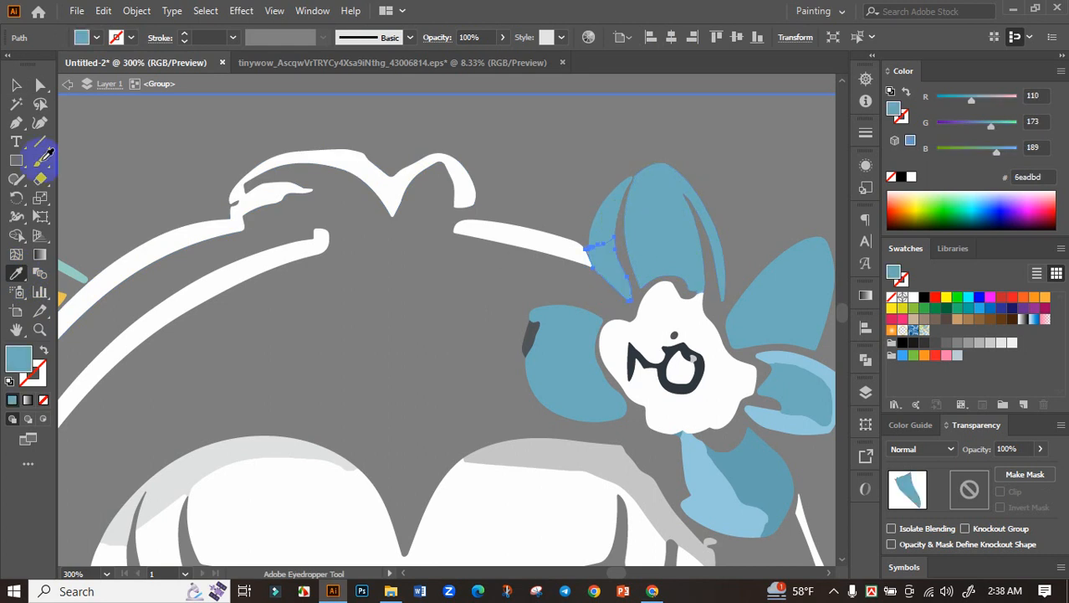
{"action": "left_click", "coordinate": [16, 84]}
{"action": "left_click", "coordinate": [530, 333]}
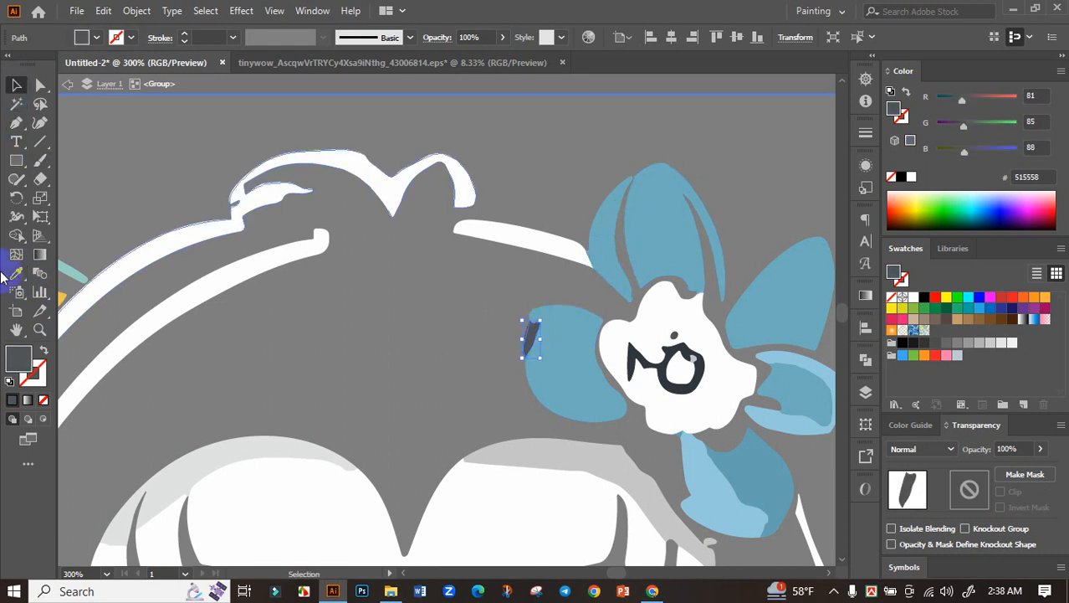
{"action": "left_click", "coordinate": [19, 274]}
{"action": "left_click", "coordinate": [558, 364]}
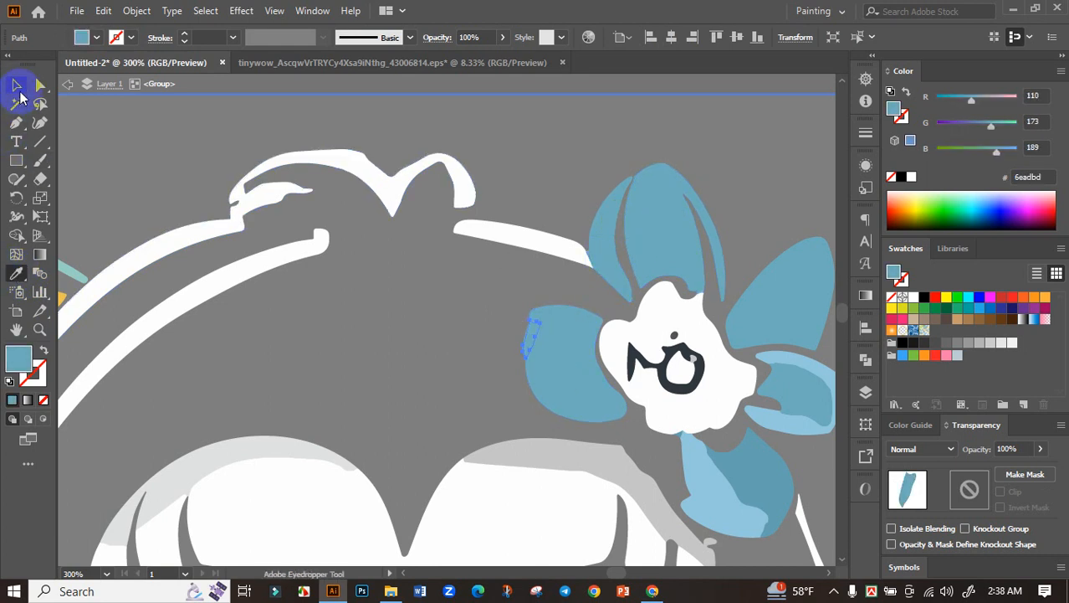
{"action": "left_click", "coordinate": [16, 84]}
{"action": "scroll", "coordinate": [372, 329], "scroll_direction": "down", "scroll_amount": 6}
{"action": "left_click", "coordinate": [636, 360]}
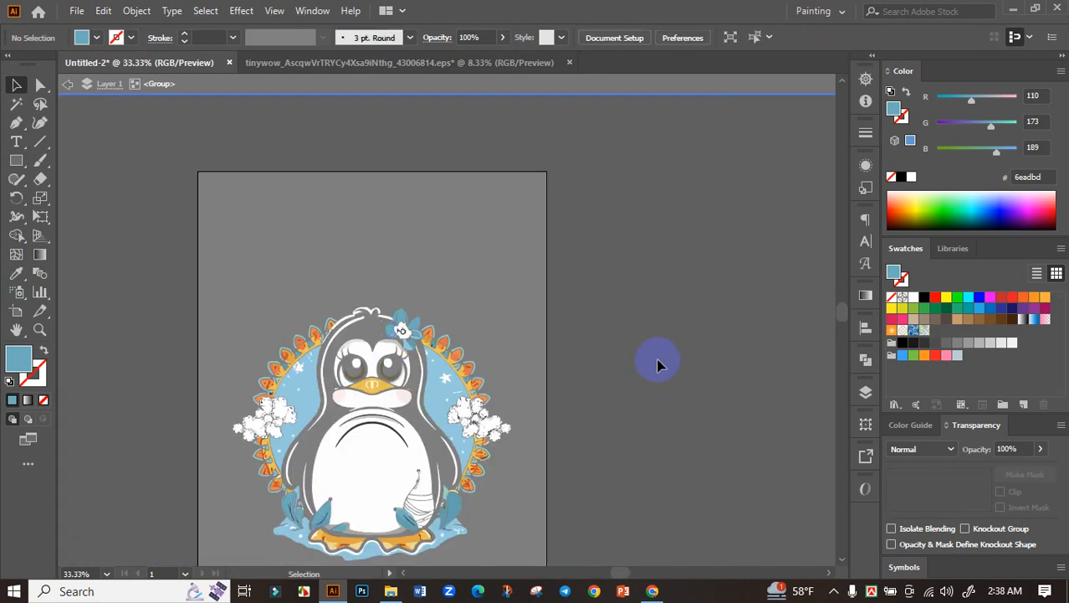
{"action": "scroll", "coordinate": [633, 385], "scroll_direction": "down", "scroll_amount": 1}
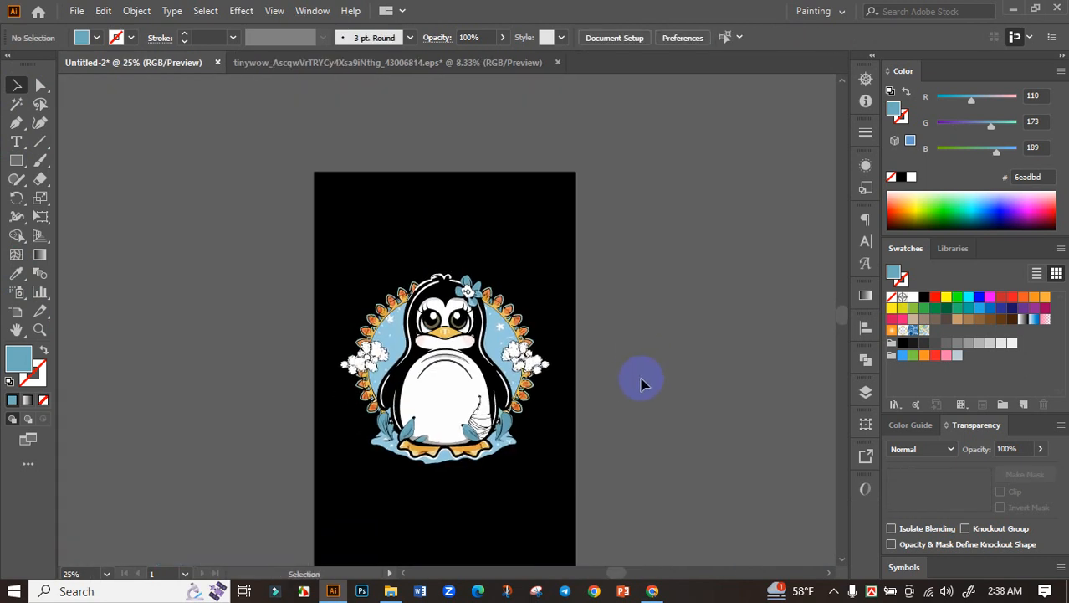
Enlarge the penguin group proportionally about its center and shift it slightly down on the artboard.
{"action": "scroll", "coordinate": [643, 417], "scroll_direction": "up", "scroll_amount": 1}
{"action": "left_click_drag", "start_coordinate": [205, 215], "coordinate": [669, 525]}
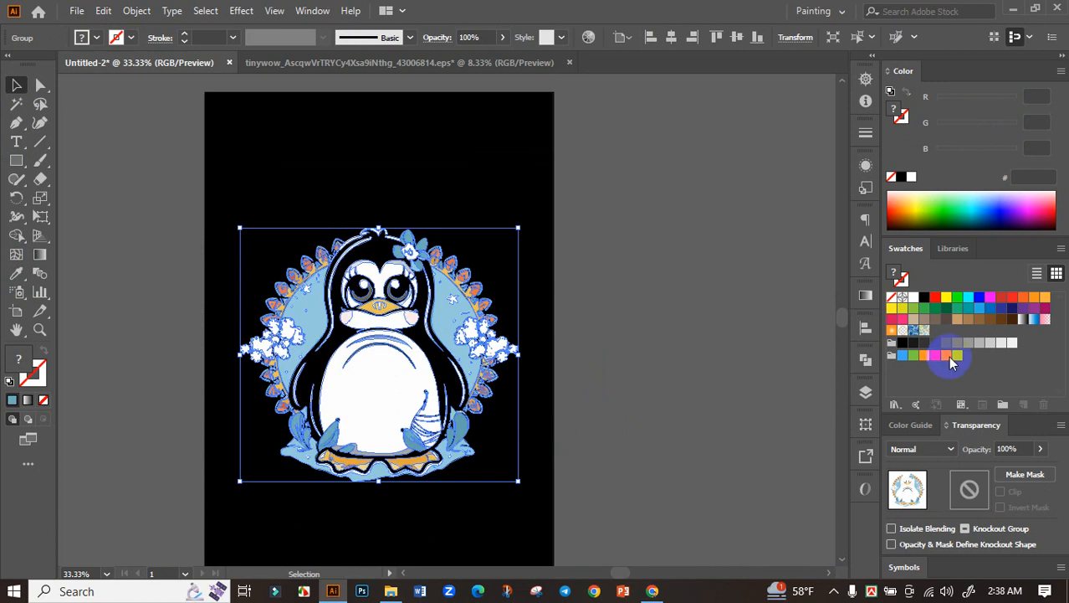
{"action": "left_click", "coordinate": [865, 333]}
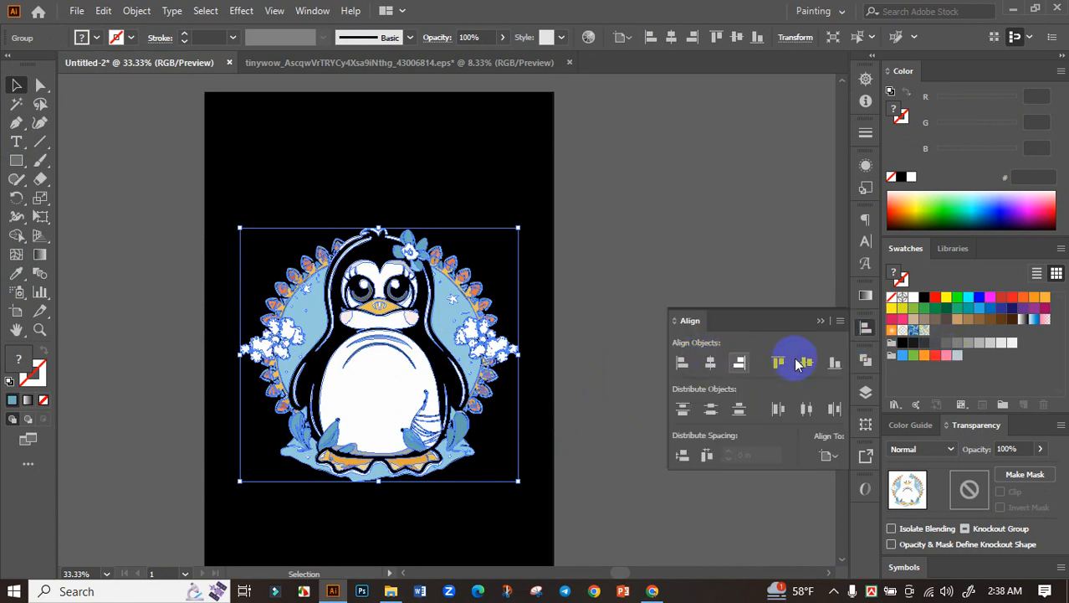
{"action": "left_click", "coordinate": [820, 320]}
{"action": "left_click_drag", "start_coordinate": [484, 456], "coordinate": [625, 469]}
{"action": "left_click", "coordinate": [678, 374]}
{"action": "left_click_drag", "start_coordinate": [679, 374], "coordinate": [677, 427]}
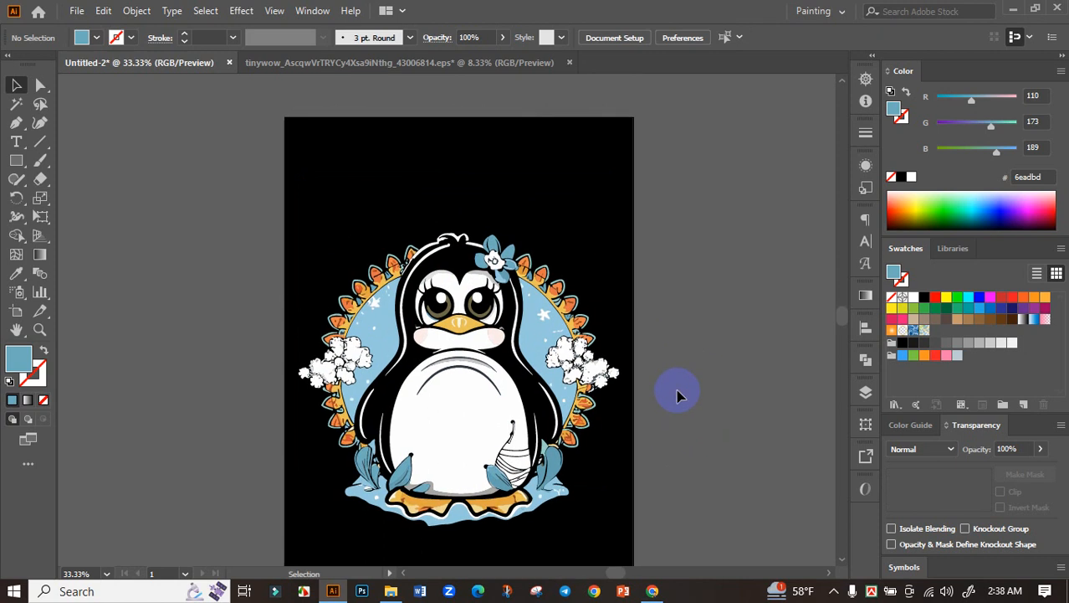
{"action": "left_click_drag", "start_coordinate": [502, 339], "coordinate": [502, 351]}
{"action": "left_click", "coordinate": [710, 339]}
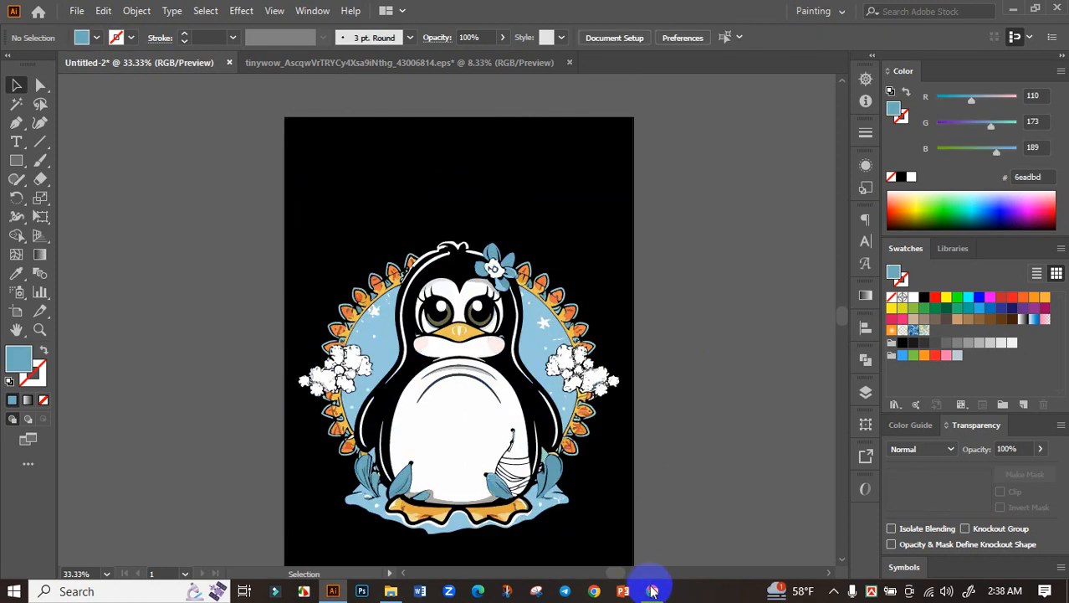
Switch to the ChatGPT conversation in Chrome and copy the phrase "Crazy Penguin Lady".
{"action": "left_click", "coordinate": [652, 591]}
{"action": "left_click", "coordinate": [509, 16]}
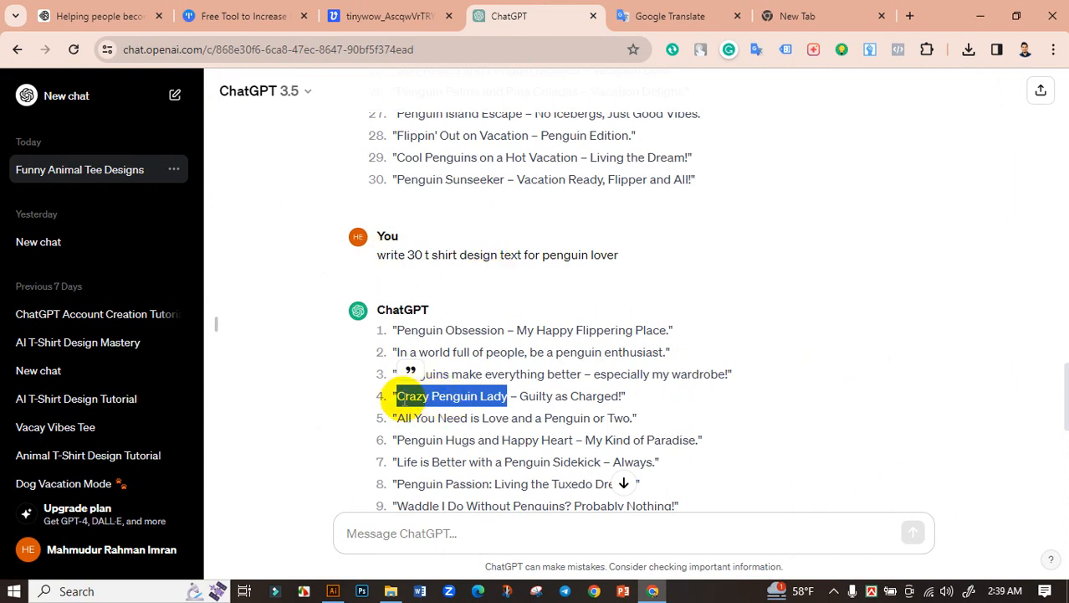
{"action": "right_click", "coordinate": [453, 405]}
{"action": "left_click", "coordinate": [498, 157]}
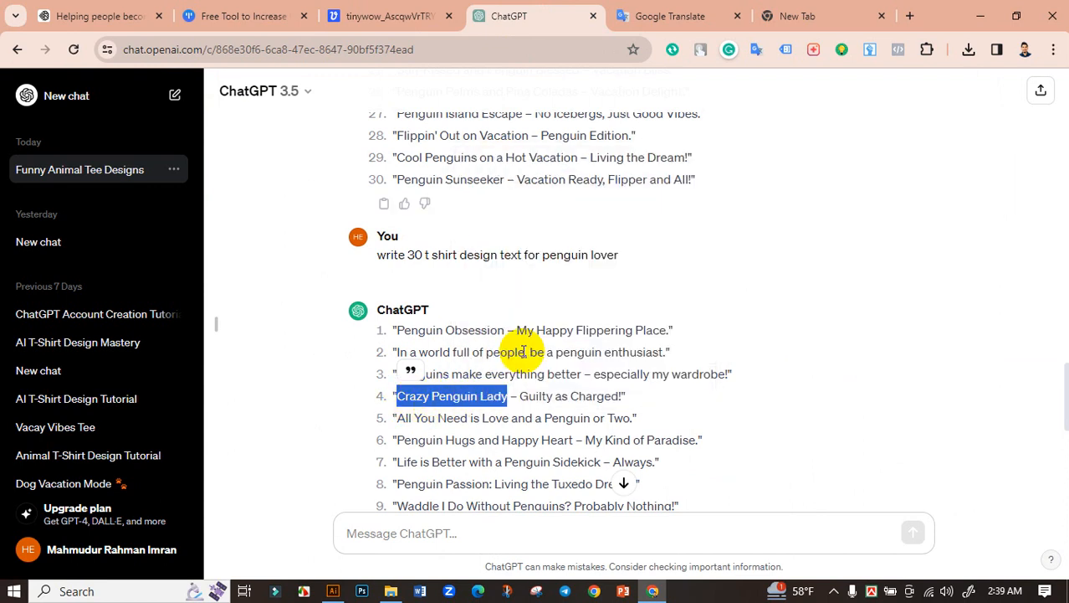
Switch back to Illustrator, paste "Crazy Penguin Lady" beside the artboard, and enlarge it to about 107.6 pt.
{"action": "left_click", "coordinate": [332, 591]}
{"action": "left_click_drag", "start_coordinate": [619, 327], "coordinate": [303, 333]}
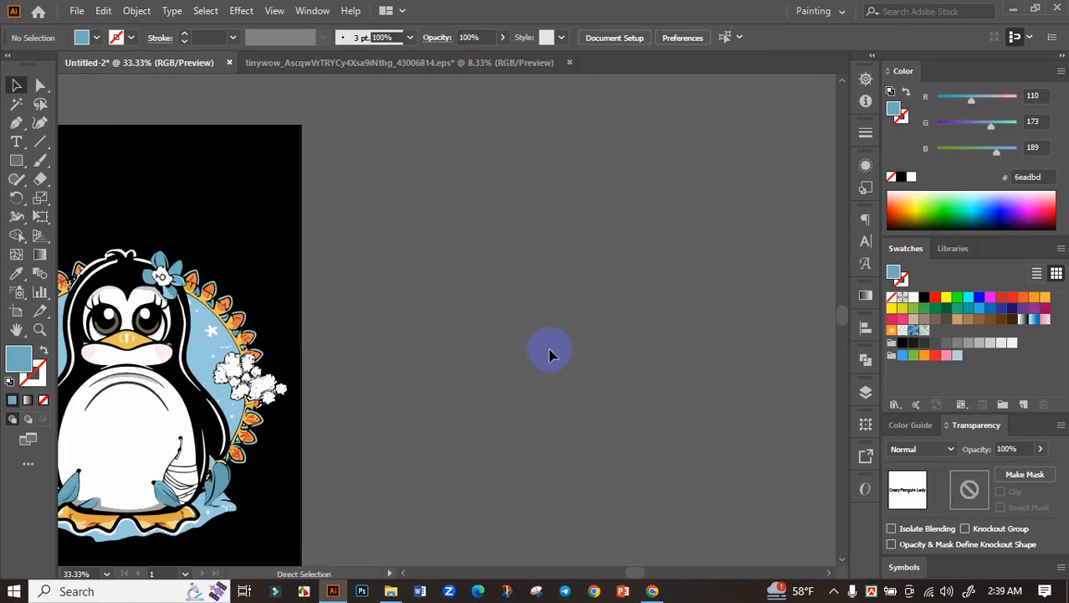
{"action": "key", "text": "ctrl+v"}
{"action": "left_click_drag", "start_coordinate": [469, 330], "coordinate": [784, 365]}
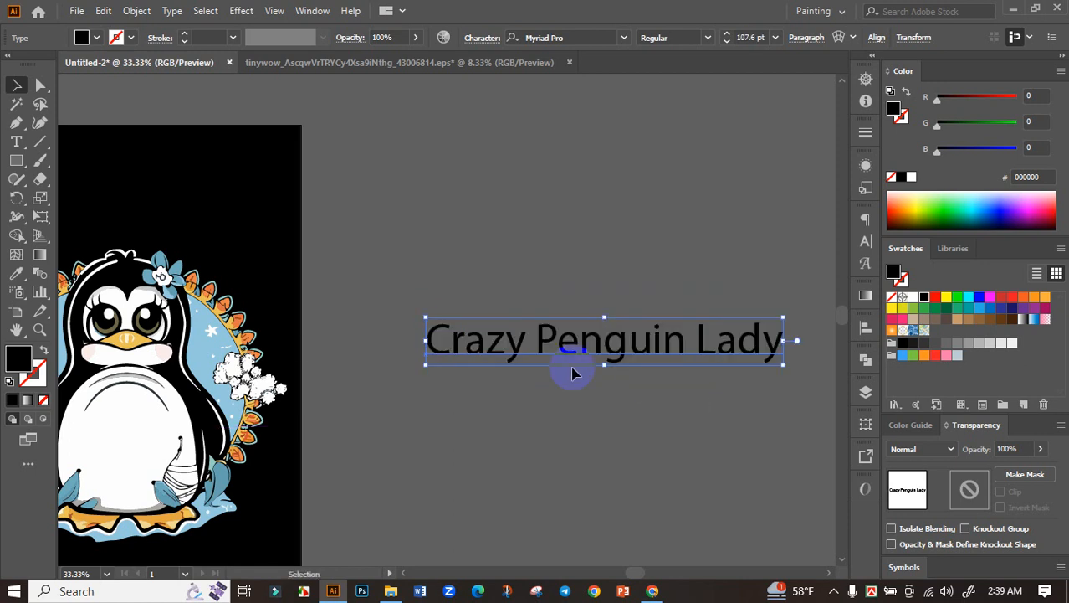
{"action": "left_click_drag", "start_coordinate": [535, 351], "coordinate": [571, 293]}
{"action": "scroll", "coordinate": [570, 357], "scroll_direction": "down", "scroll_amount": 1}
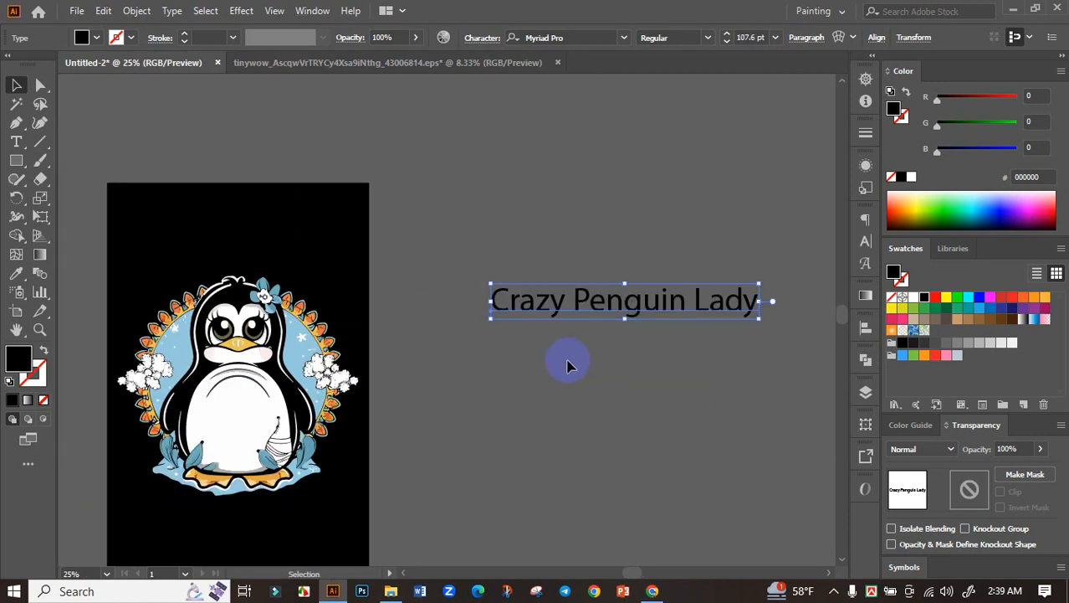
Cut the word "Crazy" from the pasted text and move the remaining "Penguin Lady" text down.
{"action": "left_click_drag", "start_coordinate": [567, 366], "coordinate": [572, 302]}
{"action": "double_click", "coordinate": [568, 238]}
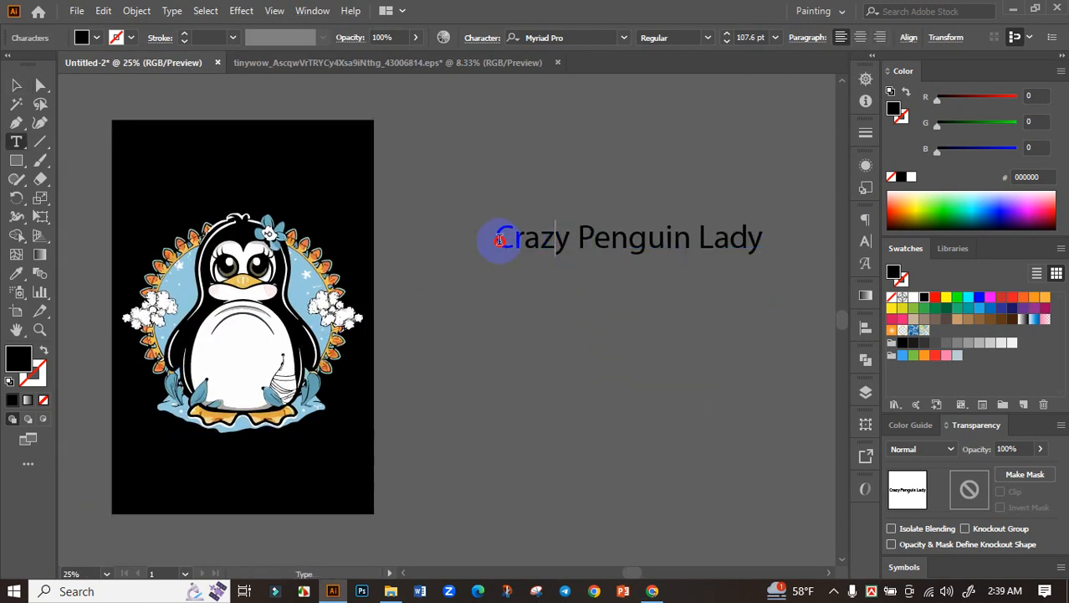
{"action": "double_click", "coordinate": [499, 240]}
{"action": "key", "text": "BackSpace"}
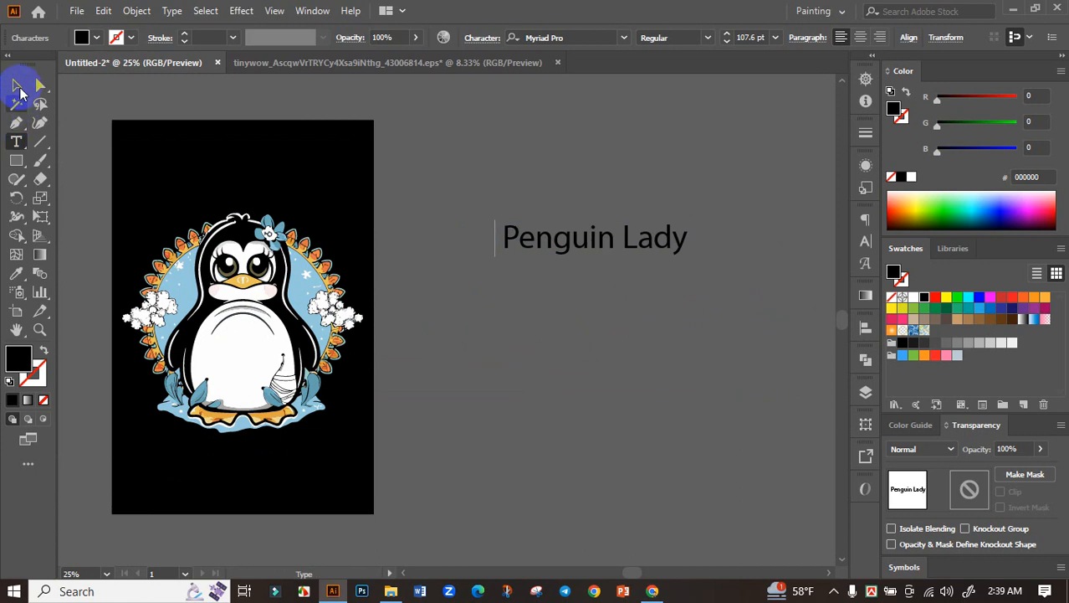
{"action": "left_click", "coordinate": [16, 84]}
{"action": "left_click_drag", "start_coordinate": [492, 224], "coordinate": [561, 331]}
Paste "Crazy" as a separate text object and position it roughly centered above "Penguin Lady".
{"action": "left_click", "coordinate": [550, 280]}
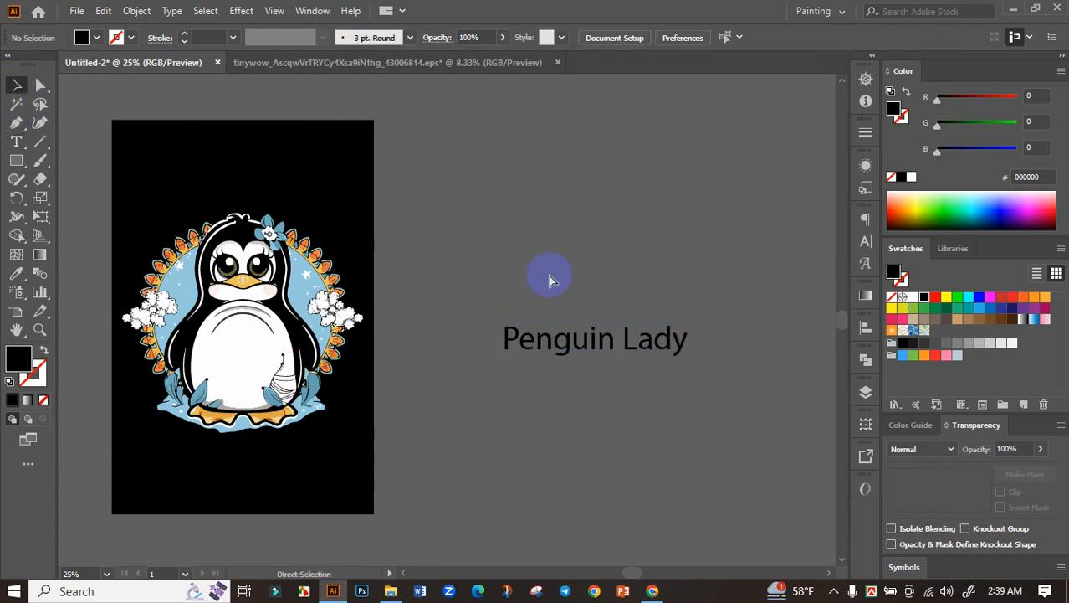
{"action": "key", "text": "ctrl+v"}
{"action": "left_click_drag", "start_coordinate": [430, 311], "coordinate": [515, 222]}
{"action": "left_click", "coordinate": [576, 268]}
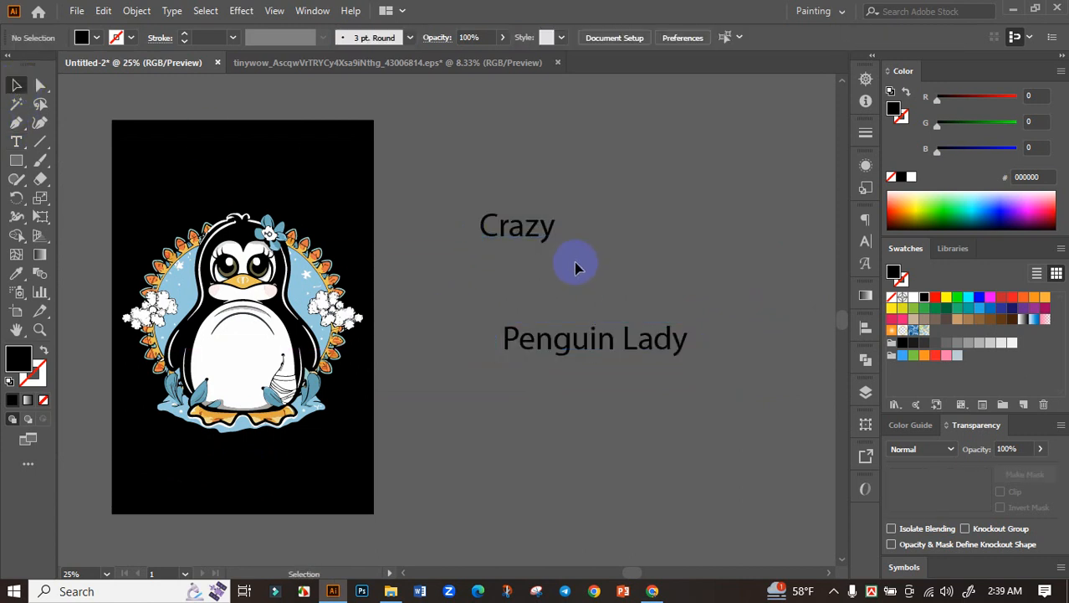
{"action": "scroll", "coordinate": [572, 277], "scroll_direction": "left", "scroll_amount": 3}
{"action": "double_click", "coordinate": [583, 241]}
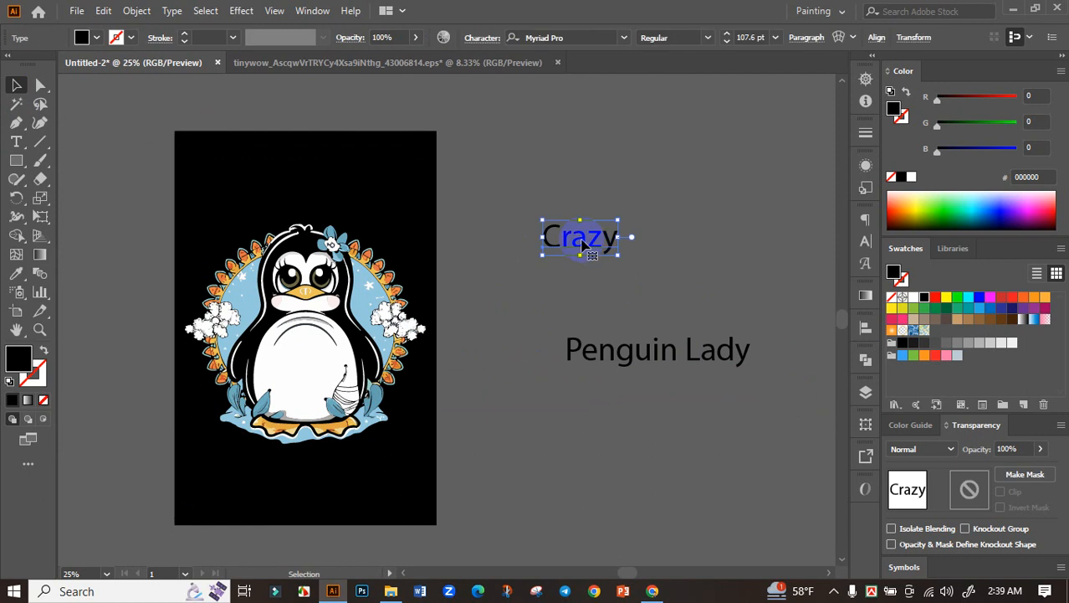
{"action": "left_click_drag", "start_coordinate": [583, 241], "coordinate": [622, 233]}
{"action": "left_click", "coordinate": [594, 293]}
{"action": "left_click", "coordinate": [635, 233]}
{"action": "left_click", "coordinate": [637, 277]}
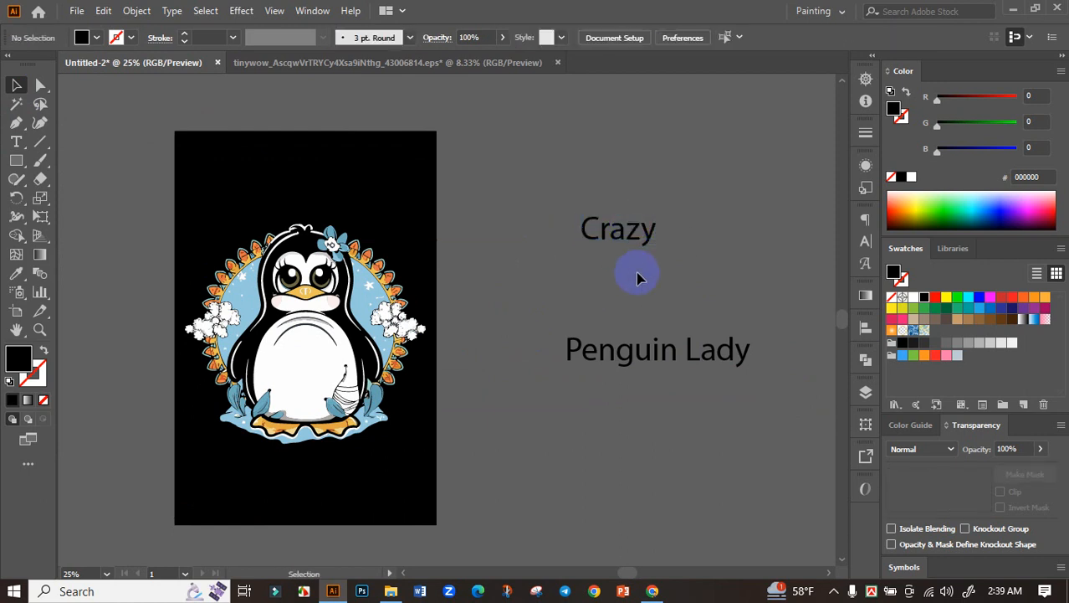
Check the "Crazy Penguin Lady" slogan in the ChatGPT list in Chrome and return to Illustrator.
{"action": "left_click", "coordinate": [652, 591]}
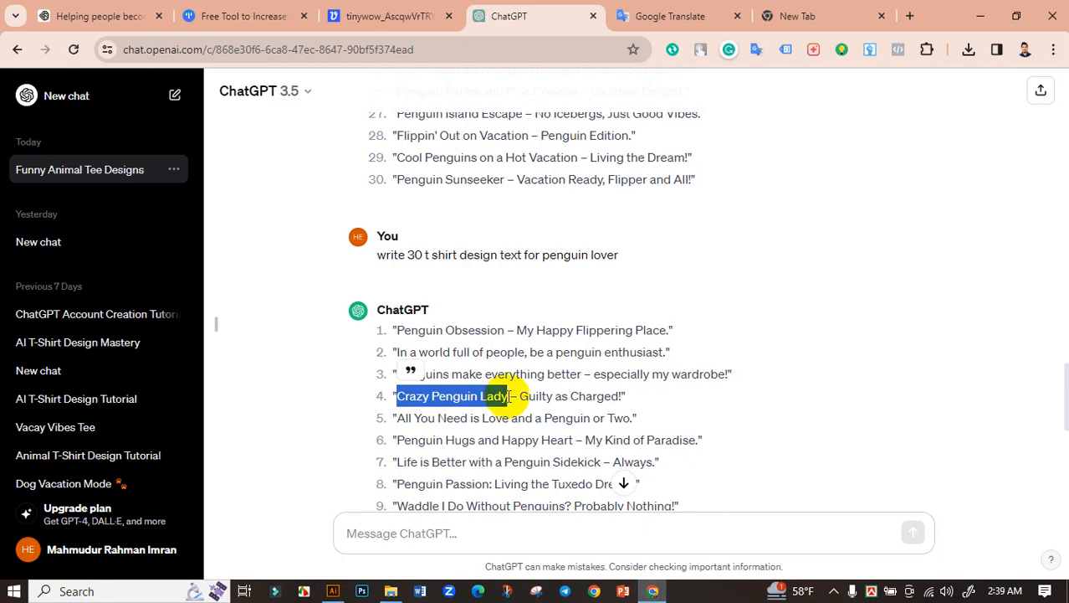
{"action": "left_click", "coordinate": [466, 396]}
{"action": "left_click", "coordinate": [333, 591]}
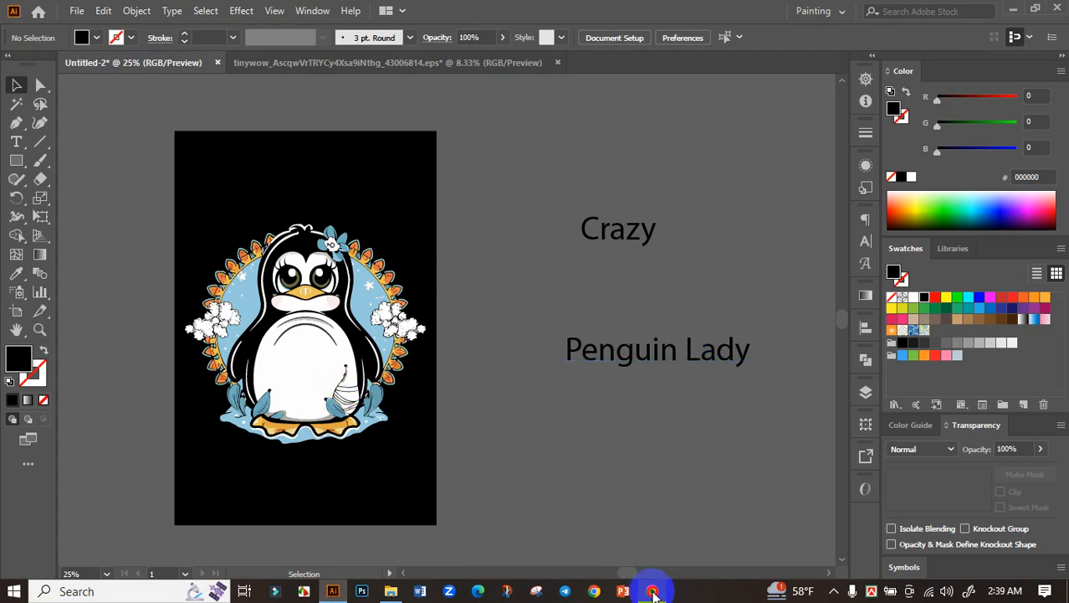
Switch to Chrome, search Google for "crazy font generator" in a new tab, and skim the results.
{"action": "left_click", "coordinate": [653, 591]}
{"action": "left_click", "coordinate": [693, 25]}
{"action": "left_click", "coordinate": [825, 18]}
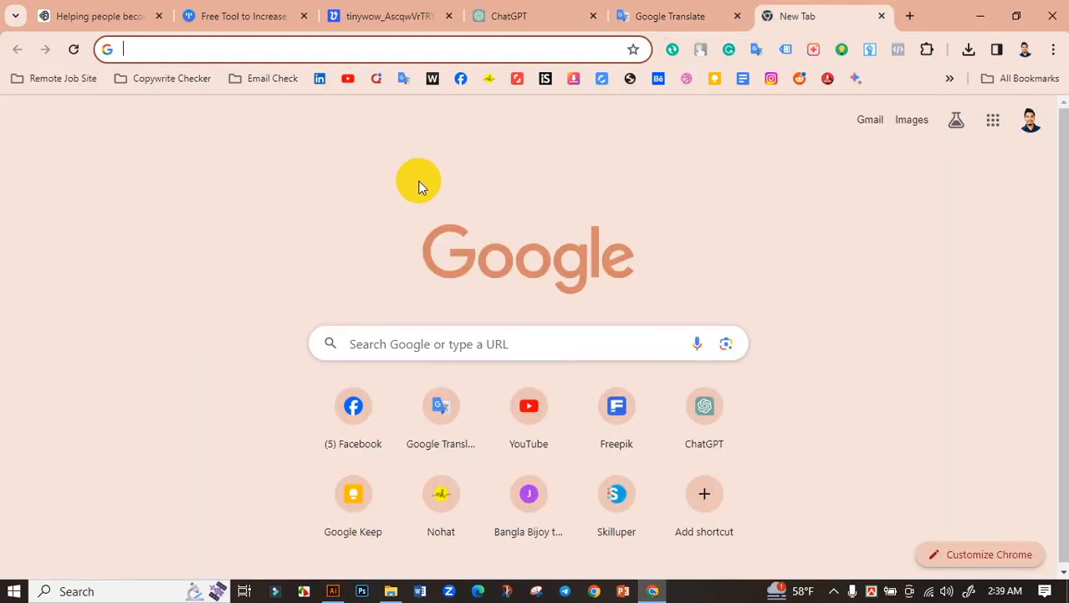
{"action": "type", "text": "craz"}
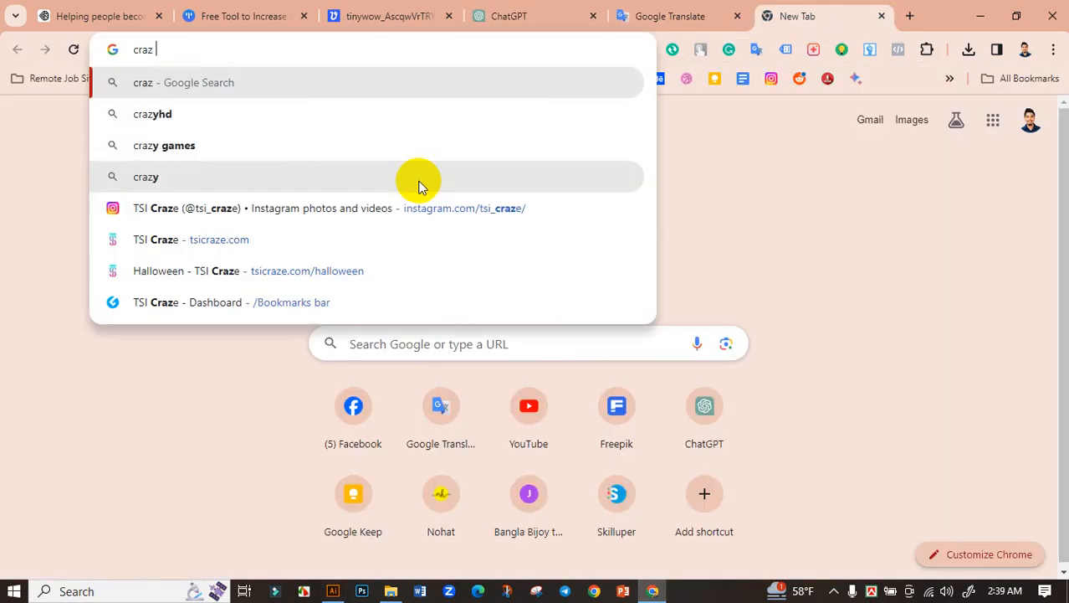
{"action": "type", "text": "y "}
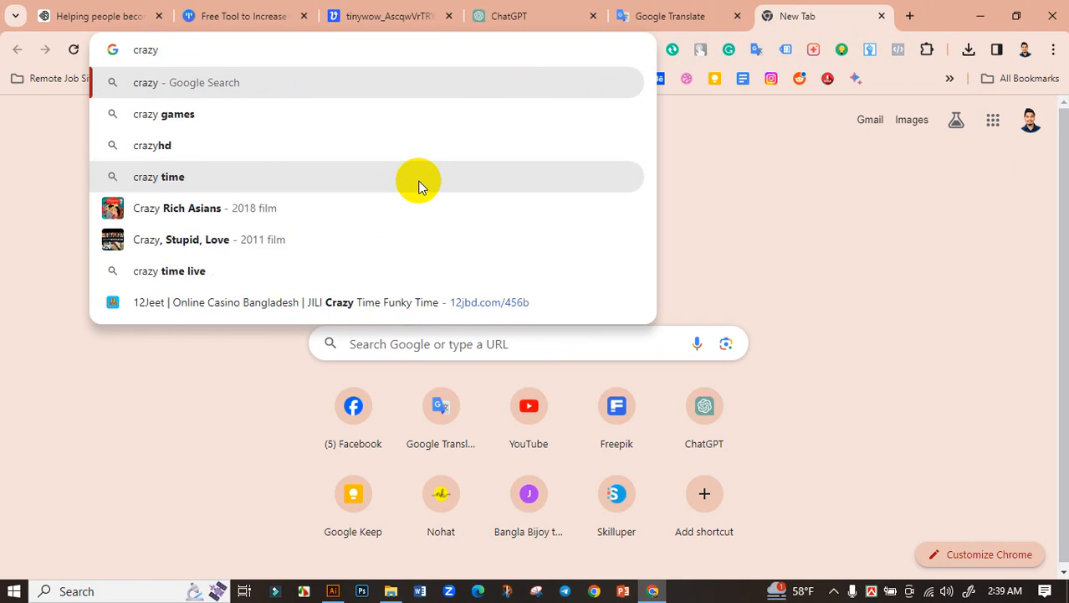
{"action": "type", "text": "font gen"}
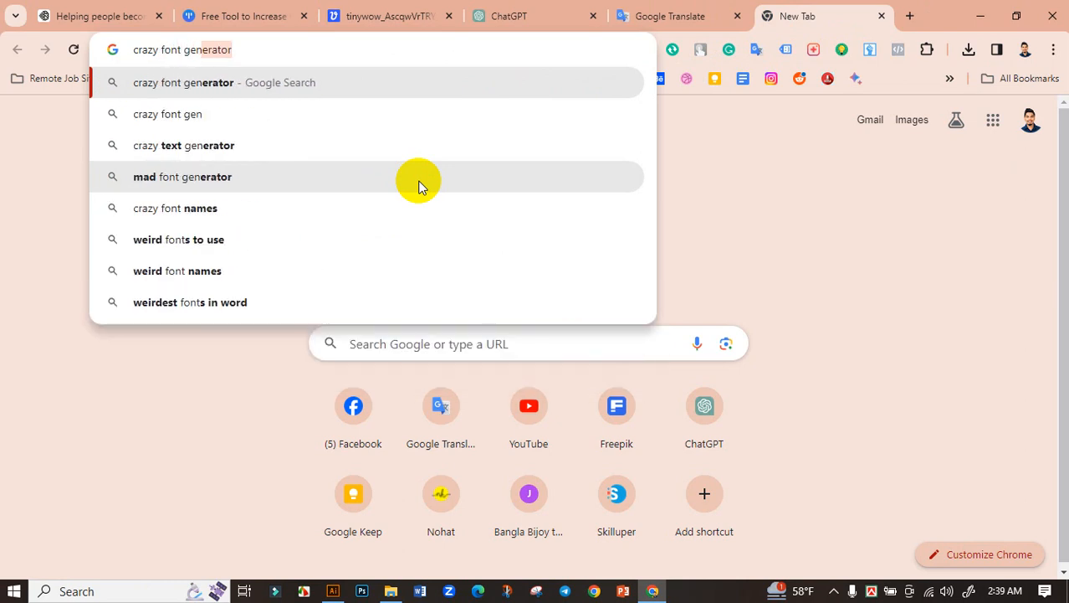
{"action": "left_click", "coordinate": [216, 86]}
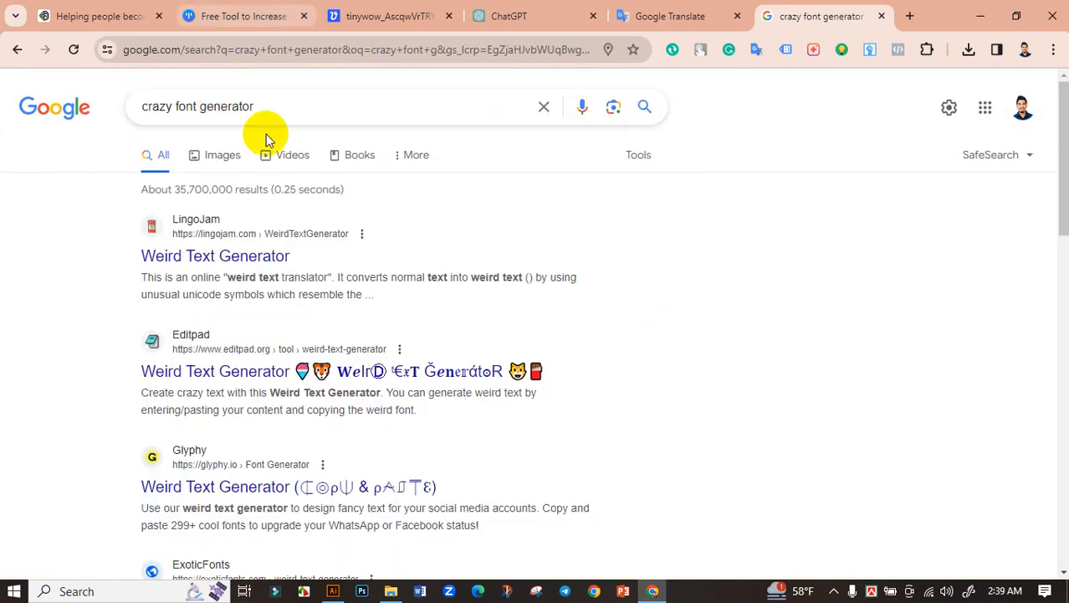
{"action": "scroll", "coordinate": [358, 243], "scroll_direction": "down", "scroll_amount": 5}
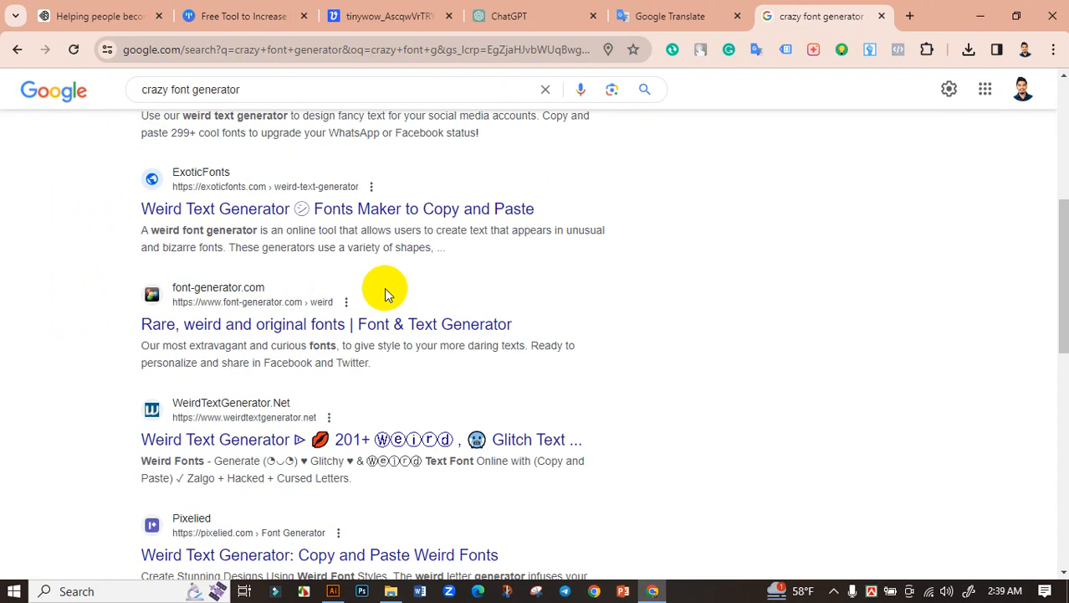
{"action": "scroll", "coordinate": [360, 284], "scroll_direction": "up", "scroll_amount": 5}
Refine the Google search to "crazy font generator 1001".
{"action": "left_click", "coordinate": [280, 106]}
{"action": "type", "text": "1"}
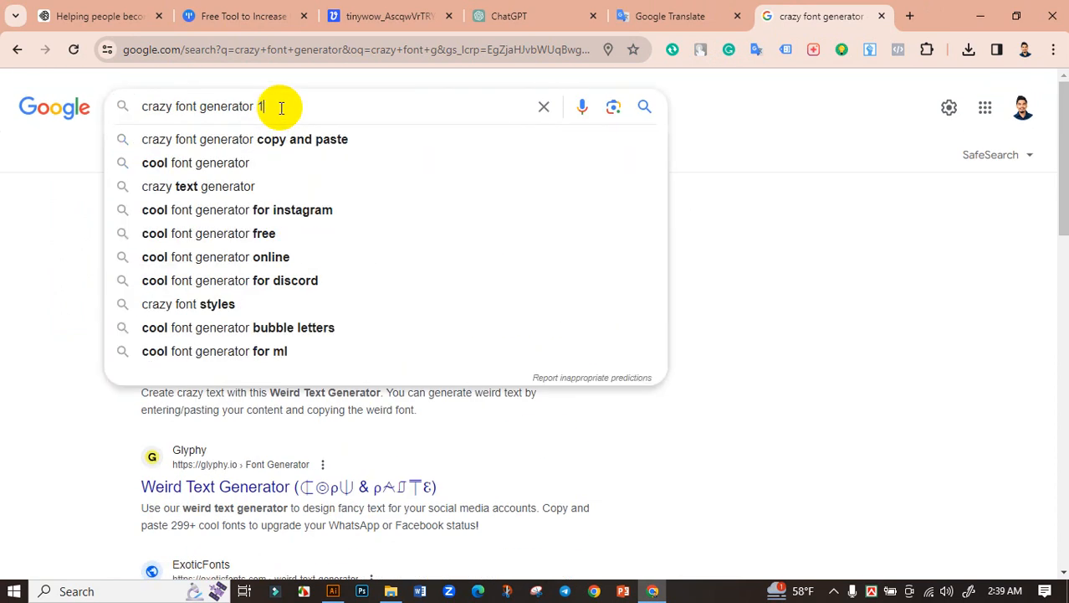
{"action": "type", "text": "001"}
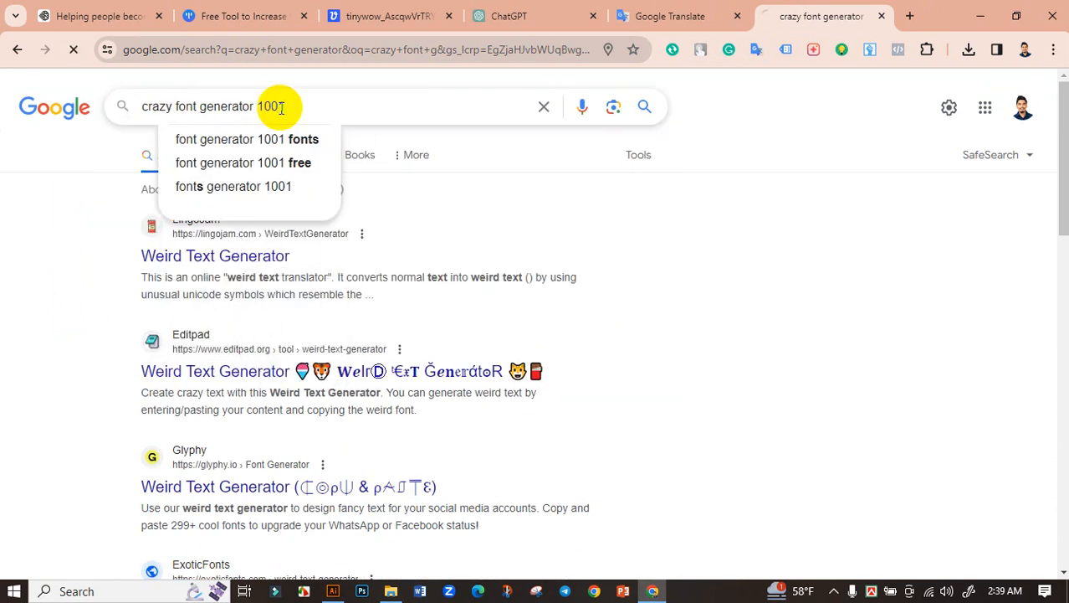
Open the 1001 Fonts home page from the search results and look through its New & Fresh Fonts list.
{"action": "left_click", "coordinate": [229, 258]}
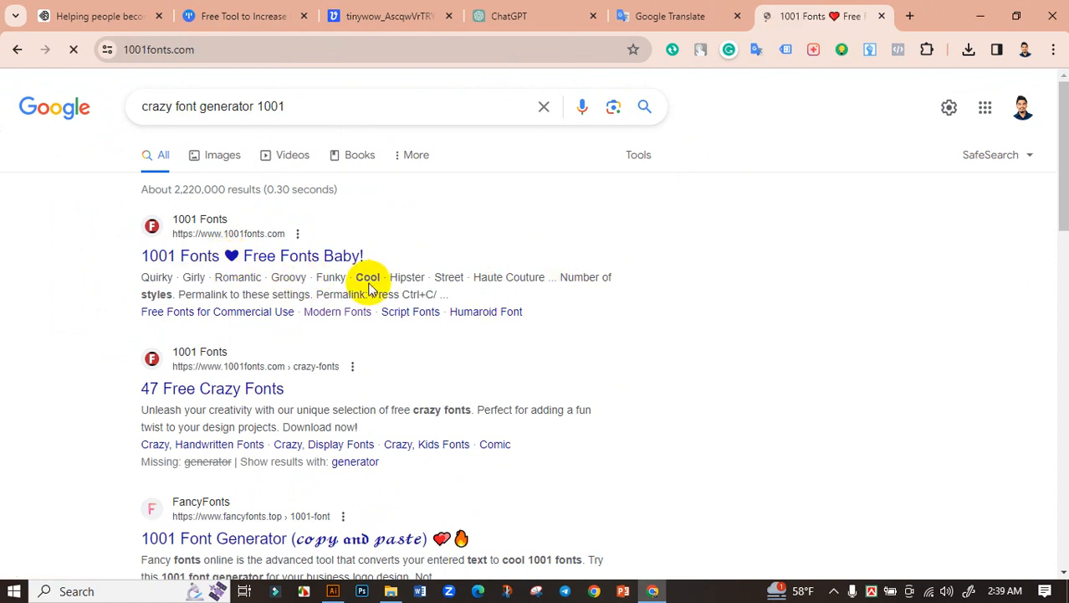
{"action": "scroll", "coordinate": [482, 294], "scroll_direction": "down", "scroll_amount": 3}
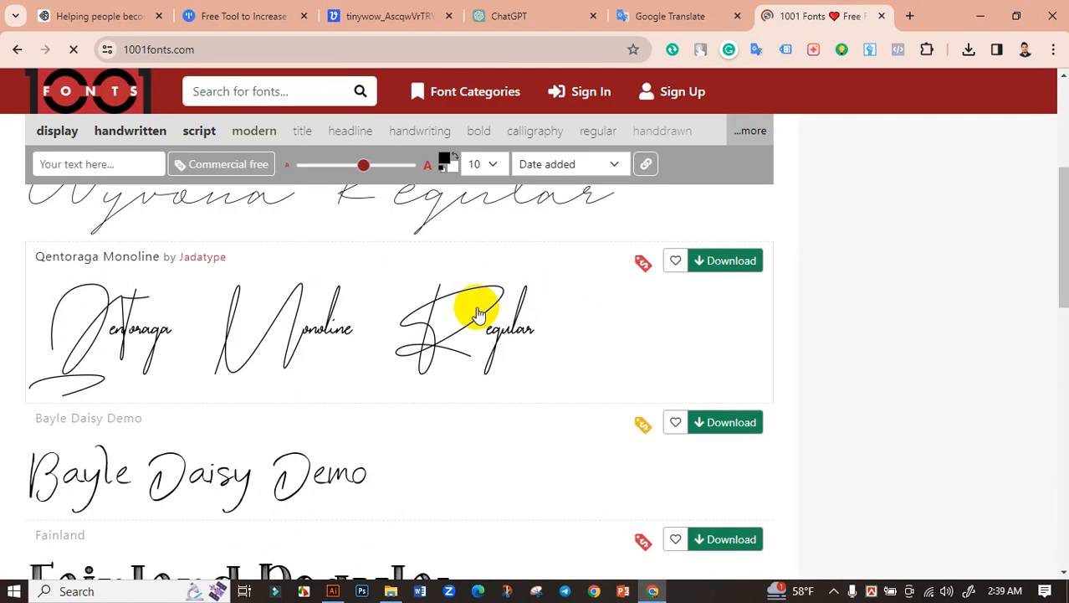
{"action": "scroll", "coordinate": [465, 313], "scroll_direction": "down", "scroll_amount": 4}
{"action": "scroll", "coordinate": [377, 369], "scroll_direction": "down", "scroll_amount": 6}
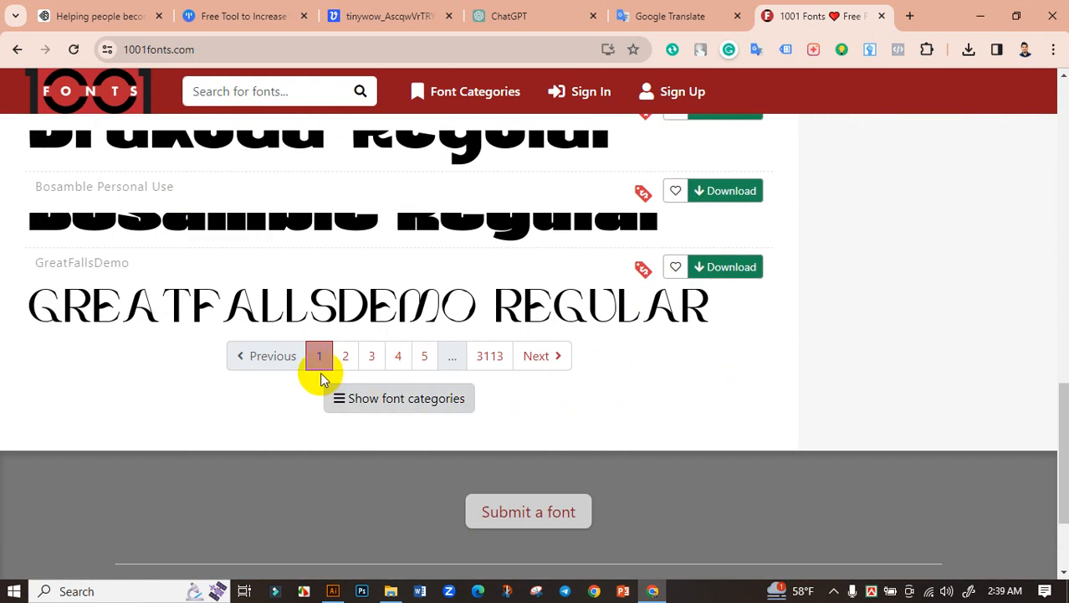
{"action": "scroll", "coordinate": [319, 371], "scroll_direction": "up", "scroll_amount": 15}
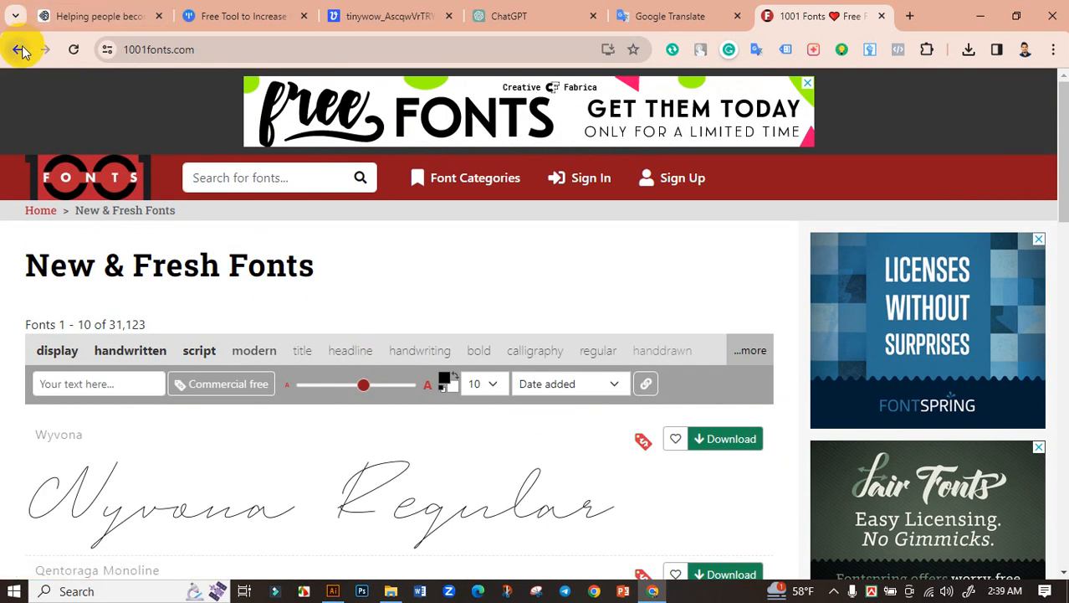
Return to the search results, open the 1001 Fonts Crazy Fonts page, and set the preview text to "crazy lady".
{"action": "left_click", "coordinate": [17, 50]}
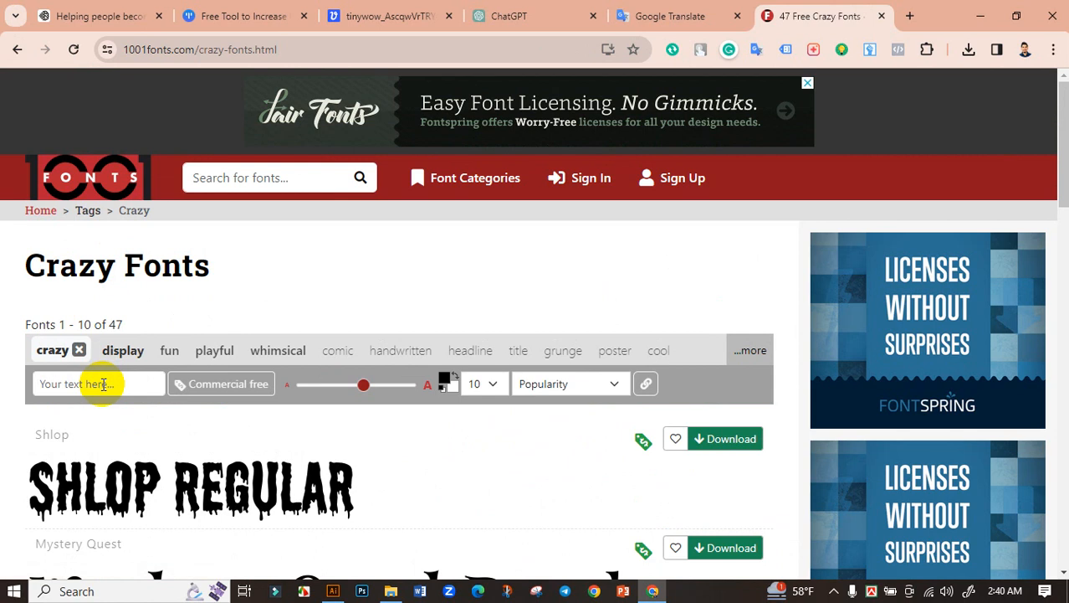
{"action": "left_click", "coordinate": [103, 384]}
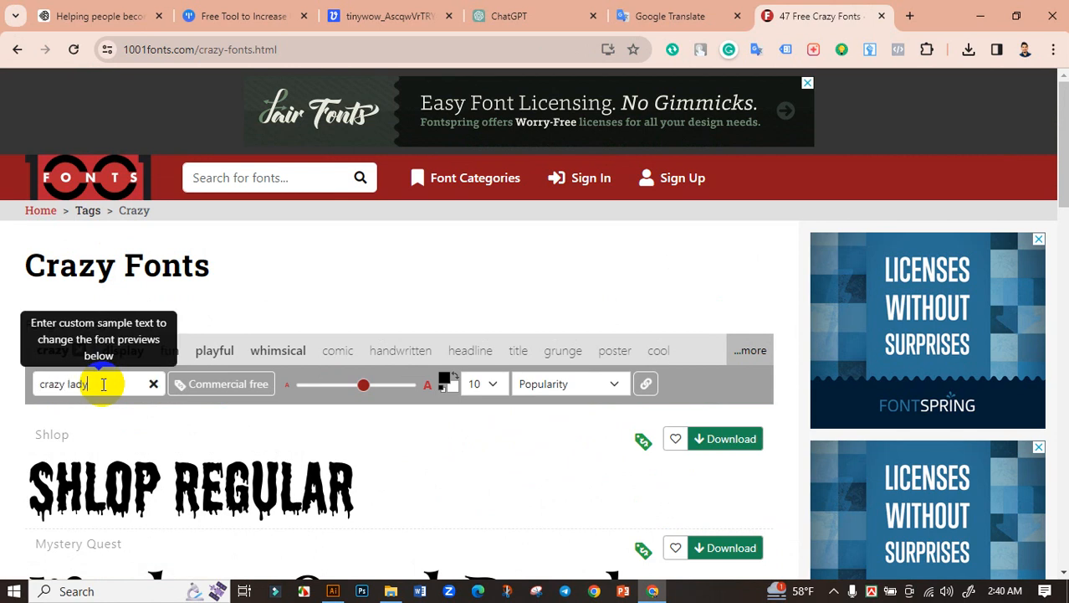
{"action": "scroll", "coordinate": [361, 385], "scroll_direction": "down", "scroll_amount": 3}
{"action": "scroll", "coordinate": [351, 337], "scroll_direction": "up", "scroll_amount": 2}
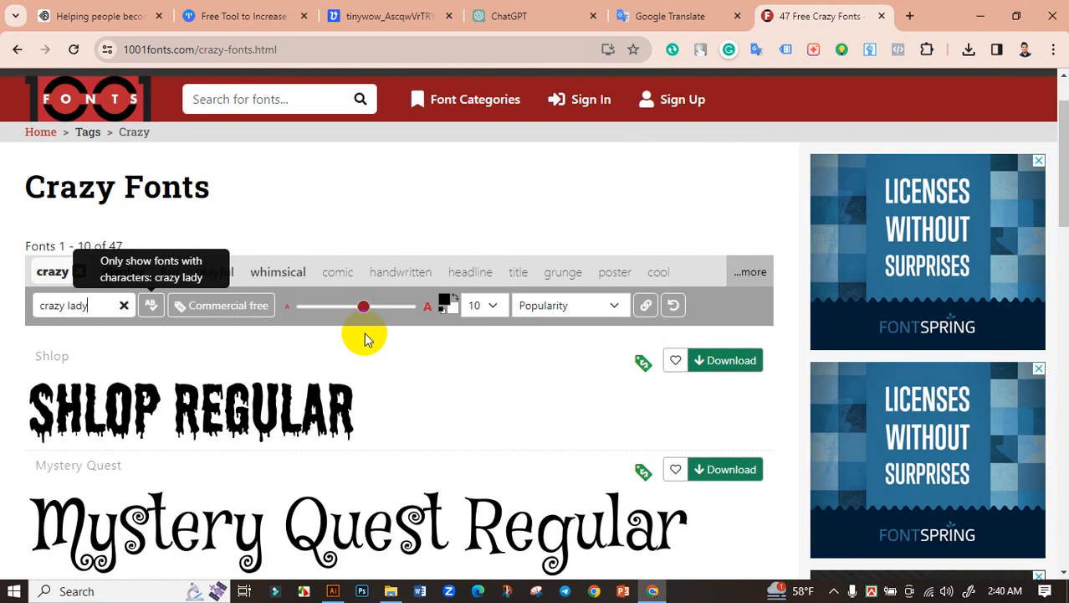
Compare the "crazy lady" font previews across pages 1 to 3 of the Crazy Fonts list.
{"action": "scroll", "coordinate": [363, 345], "scroll_direction": "down", "scroll_amount": 5}
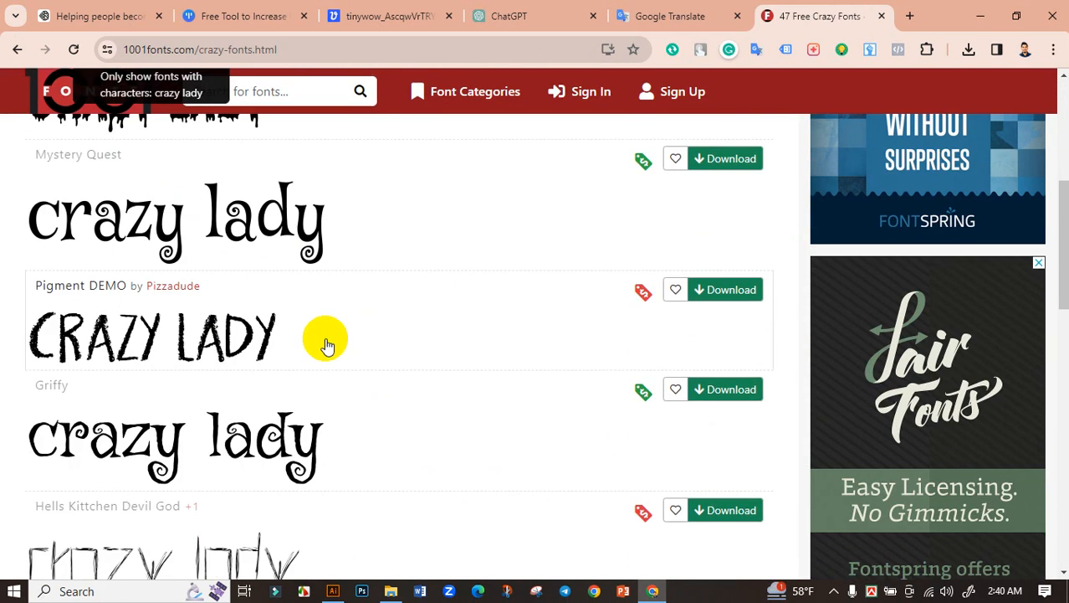
{"action": "scroll", "coordinate": [355, 326], "scroll_direction": "down", "scroll_amount": 4}
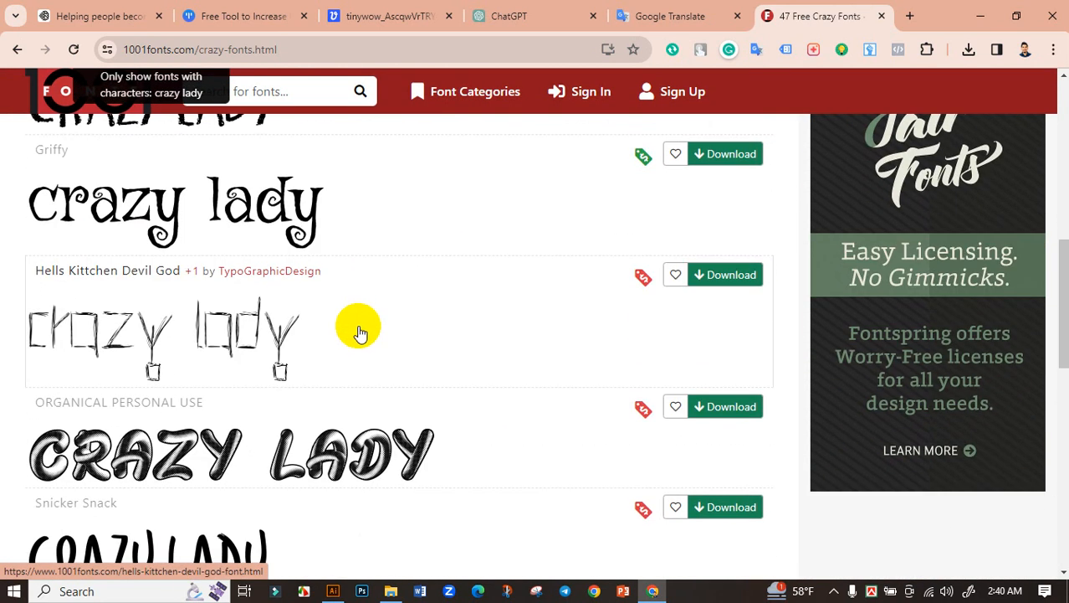
{"action": "scroll", "coordinate": [368, 290], "scroll_direction": "down", "scroll_amount": 4}
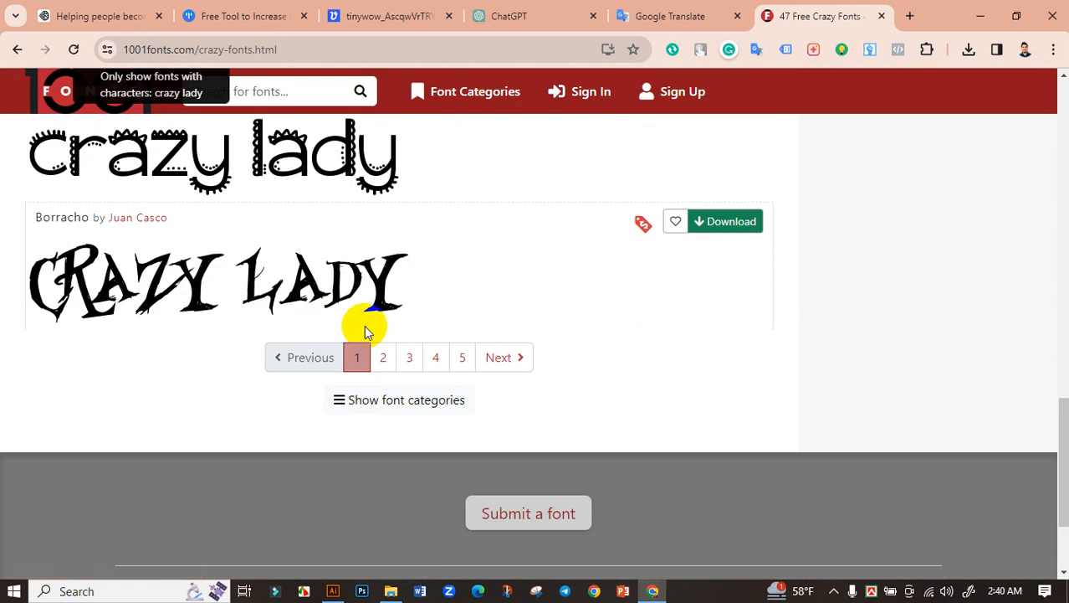
{"action": "left_click", "coordinate": [384, 358]}
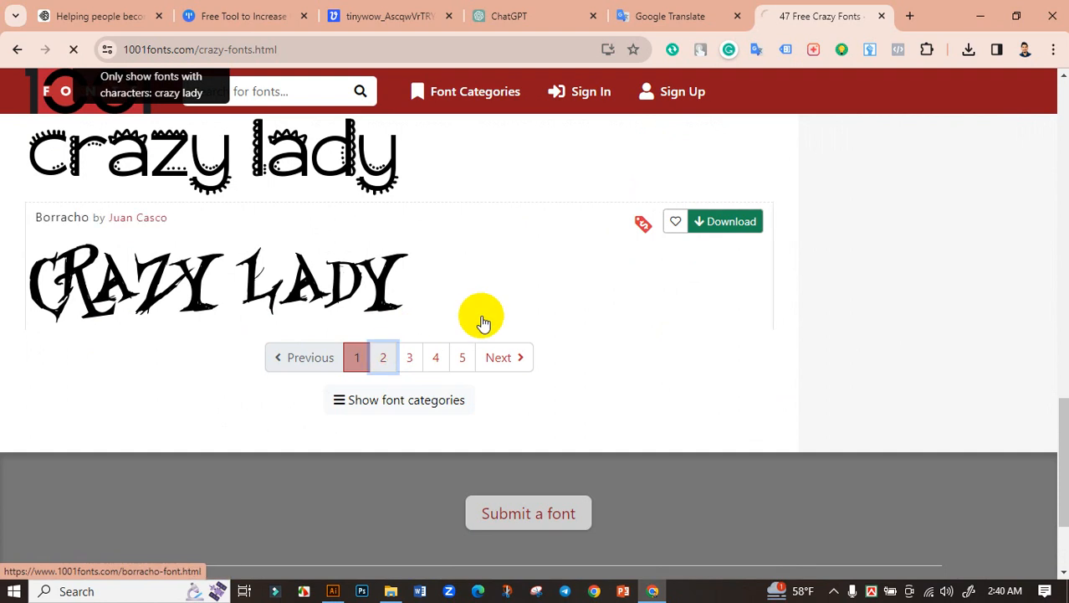
{"action": "scroll", "coordinate": [351, 348], "scroll_direction": "down", "scroll_amount": 3}
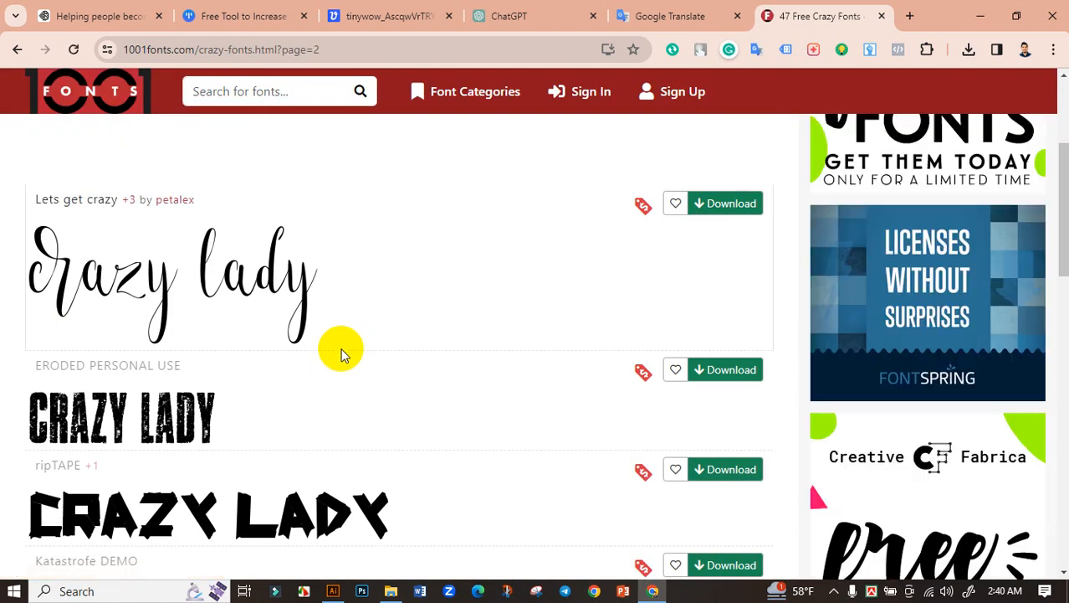
{"action": "scroll", "coordinate": [261, 334], "scroll_direction": "down", "scroll_amount": 5}
{"action": "scroll", "coordinate": [335, 339], "scroll_direction": "down", "scroll_amount": 5}
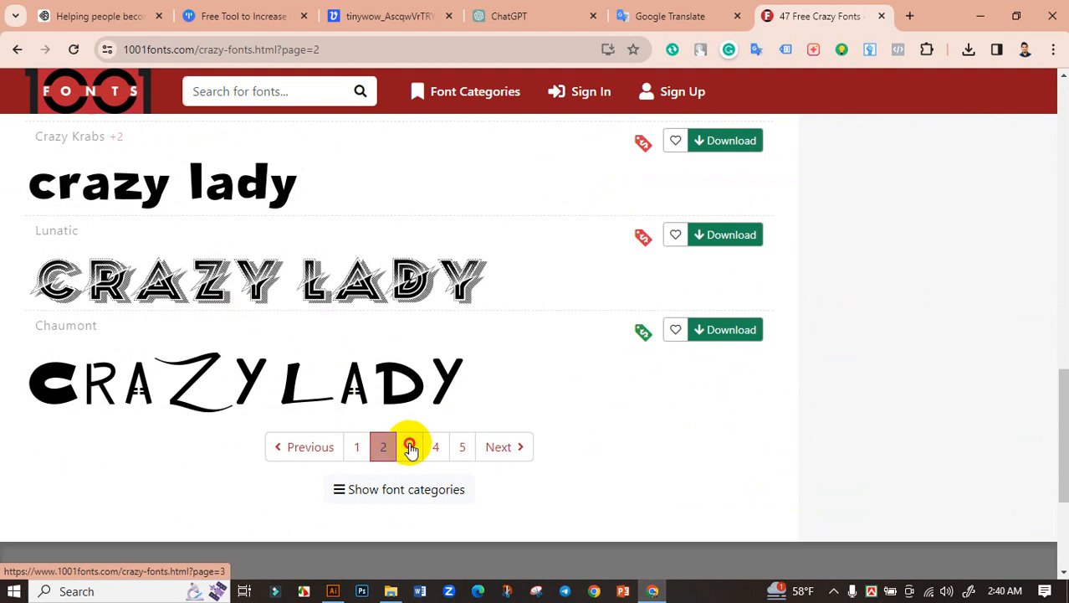
{"action": "left_click", "coordinate": [410, 447]}
{"action": "scroll", "coordinate": [303, 358], "scroll_direction": "down", "scroll_amount": 3}
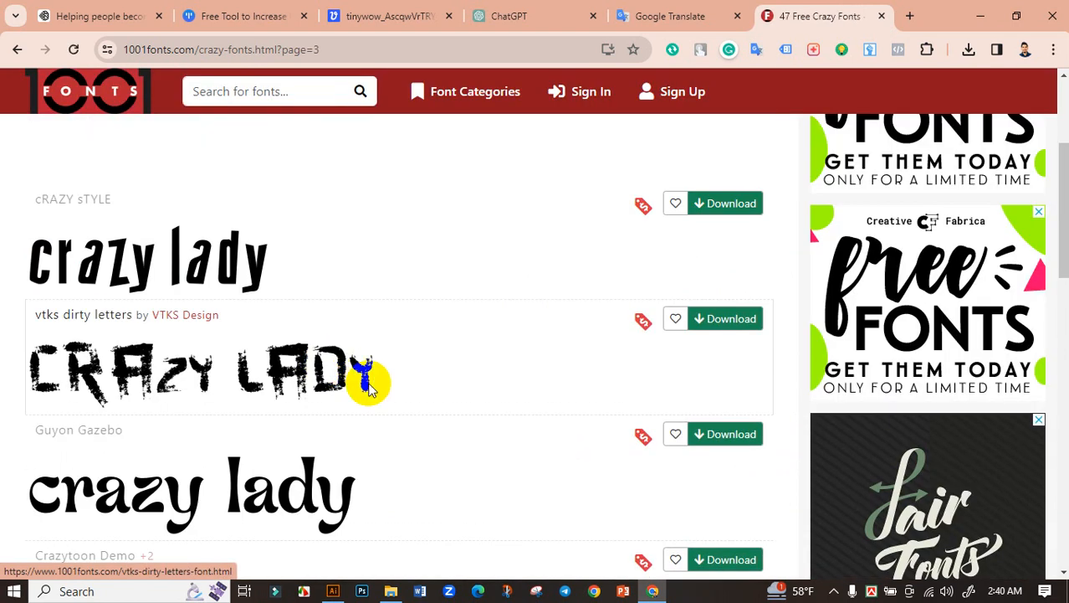
{"action": "scroll", "coordinate": [369, 383], "scroll_direction": "down", "scroll_amount": 3}
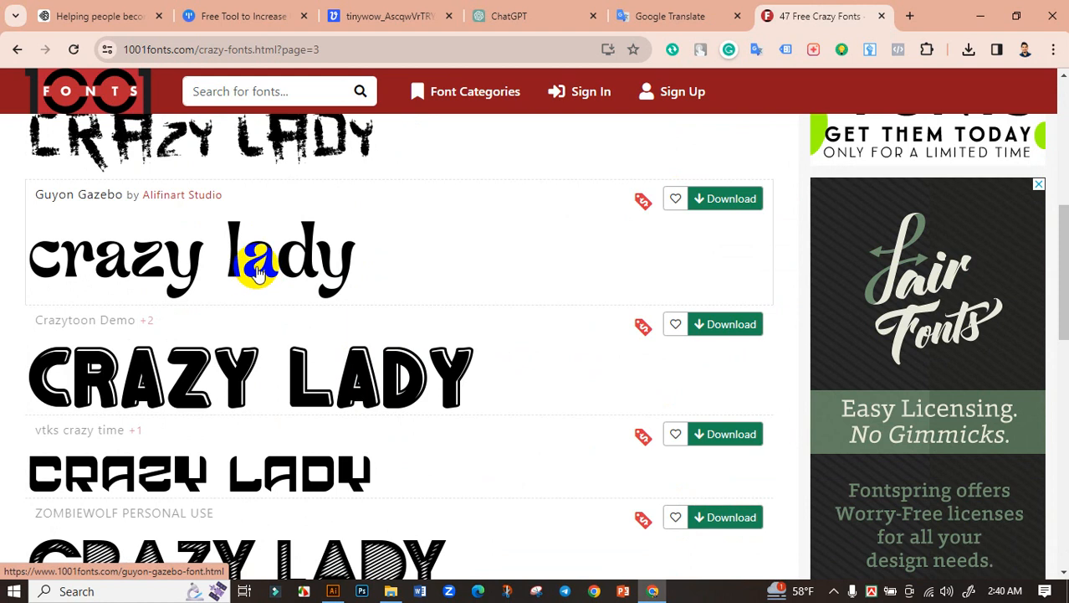
{"action": "scroll", "coordinate": [286, 280], "scroll_direction": "down", "scroll_amount": 1}
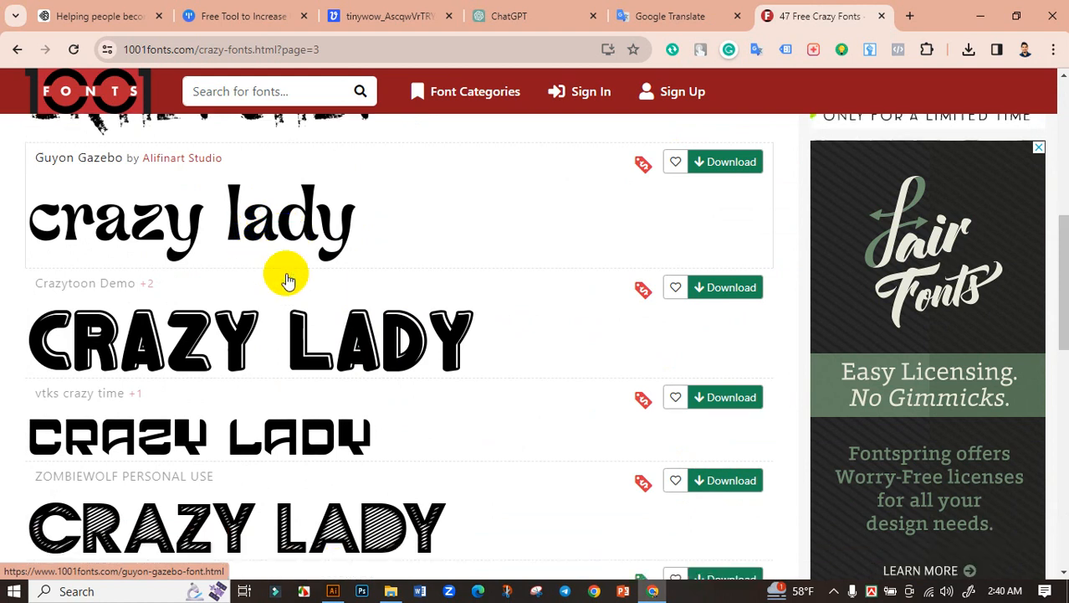
Capitalize the custom preview text so it reads "Crazy Lady".
{"action": "scroll", "coordinate": [187, 275], "scroll_direction": "up", "scroll_amount": 10}
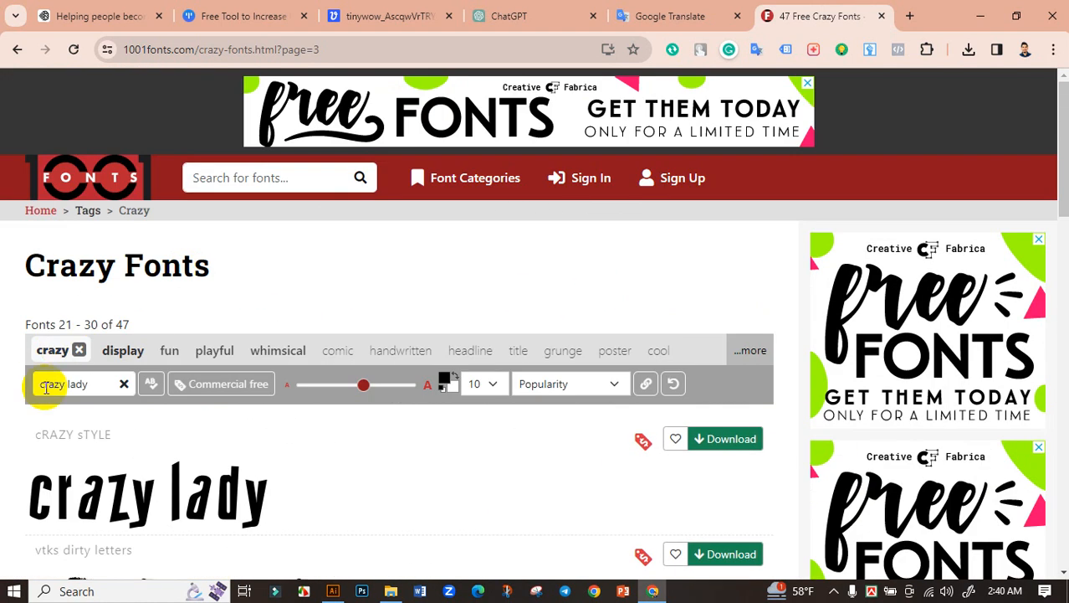
{"action": "left_click", "coordinate": [34, 387]}
{"action": "key", "text": "Delete"}
{"action": "type", "text": "C"}
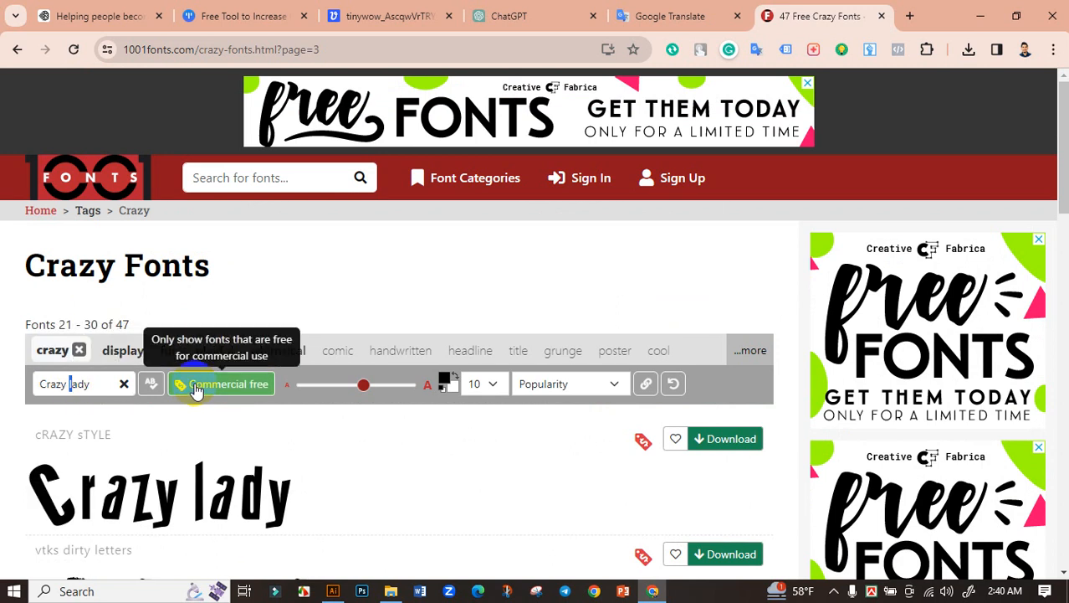
Download the Guyon Gazebo font and dismiss the Internet Download Manager warning.
{"action": "scroll", "coordinate": [416, 355], "scroll_direction": "down", "scroll_amount": 4}
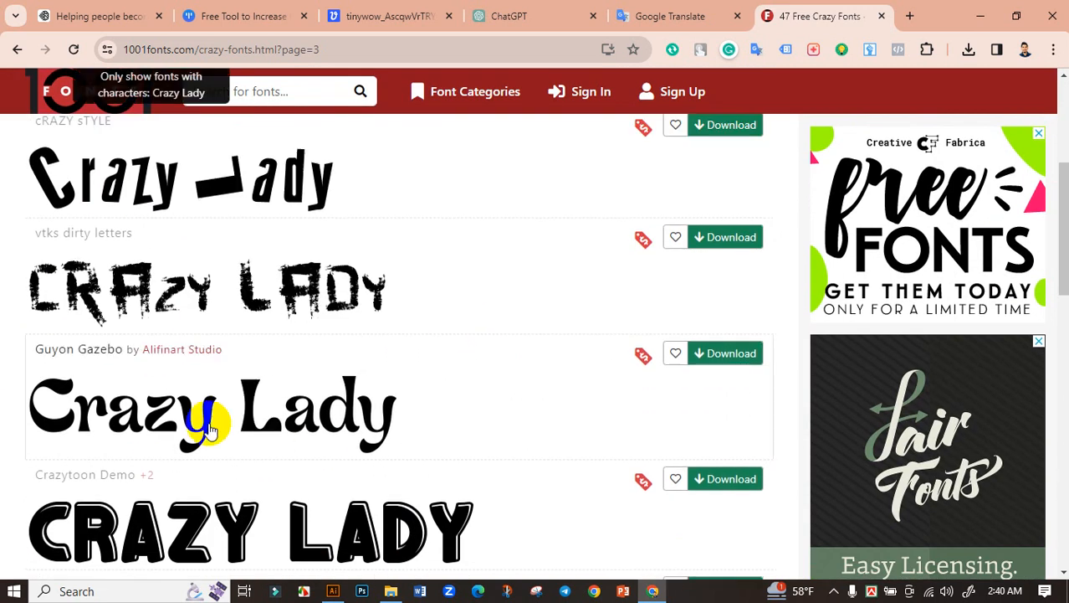
{"action": "left_click", "coordinate": [727, 355]}
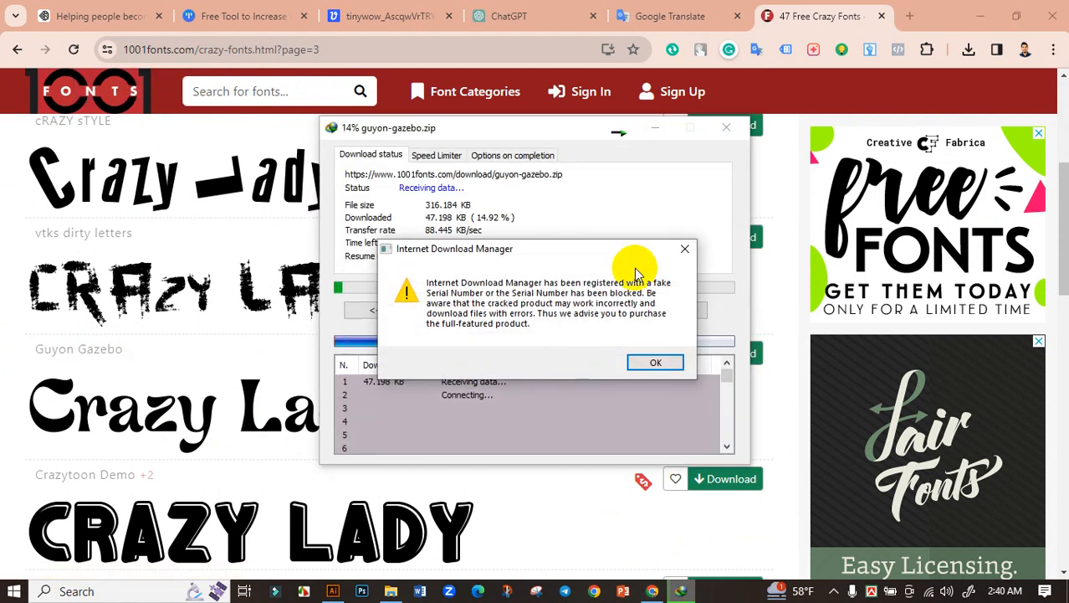
{"action": "left_click", "coordinate": [682, 250]}
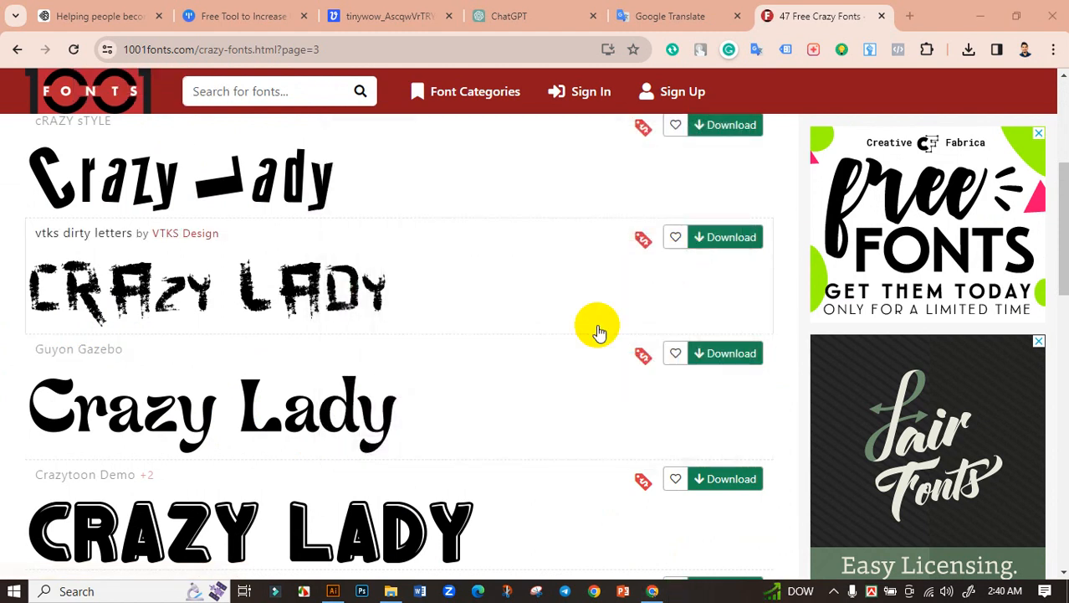
Extract guyon-gazebo.zip into its own folder within the Compressed downloads folder in File Explorer, and delete the archive.
{"action": "left_click", "coordinate": [394, 591]}
{"action": "double_click", "coordinate": [489, 126]}
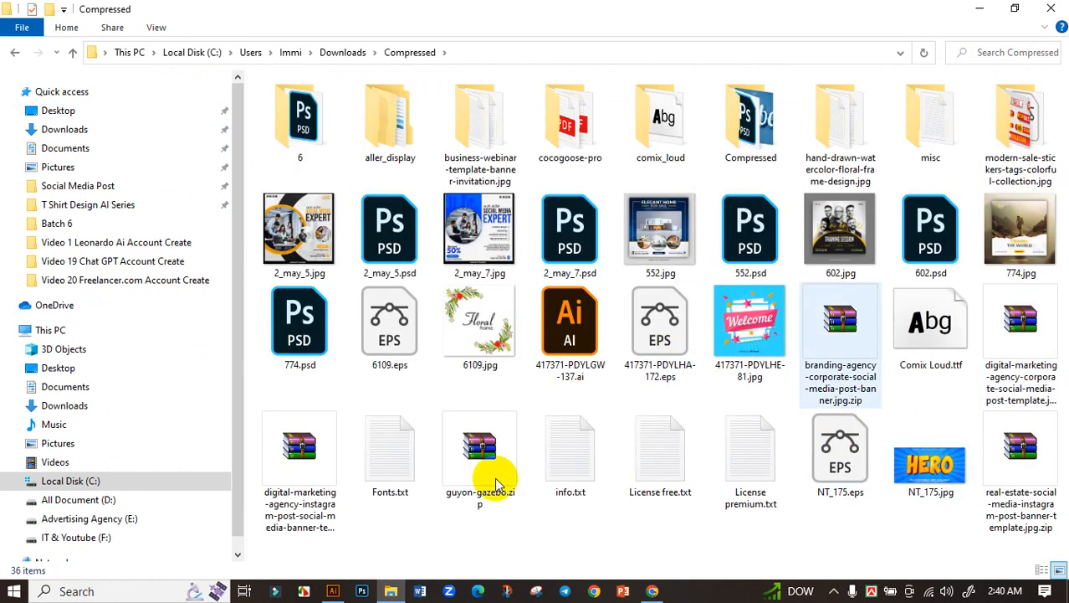
{"action": "left_click", "coordinate": [477, 468]}
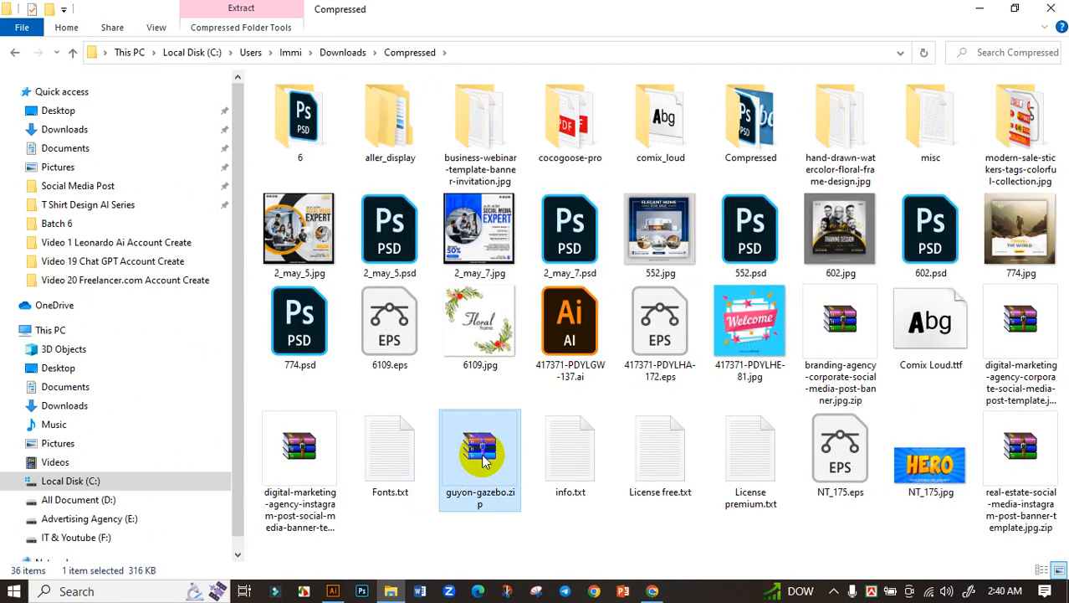
{"action": "right_click", "coordinate": [482, 457]}
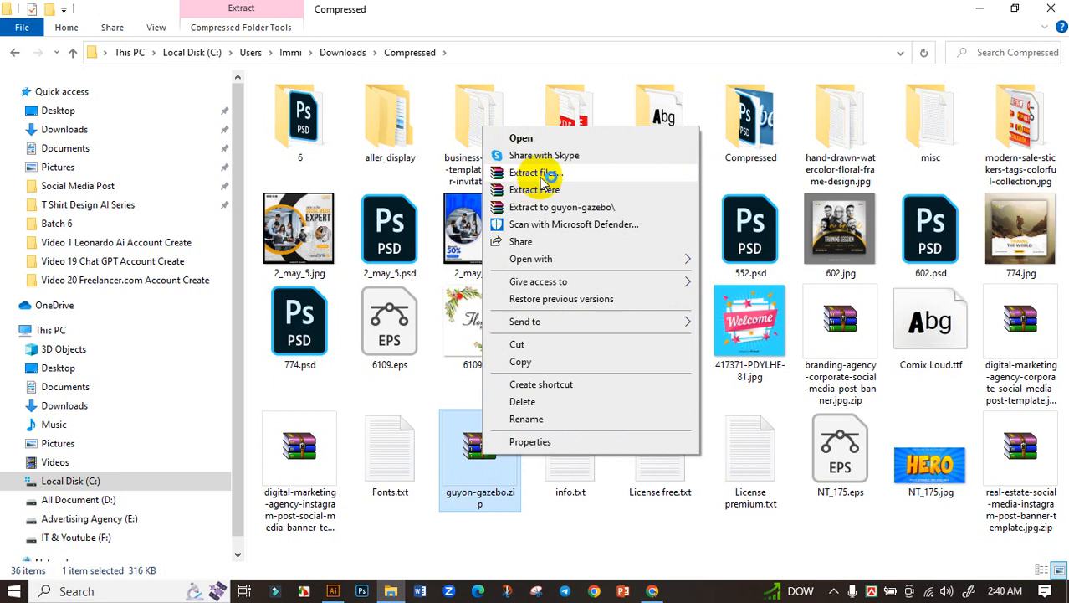
{"action": "left_click", "coordinate": [544, 177]}
{"action": "left_click", "coordinate": [645, 457]}
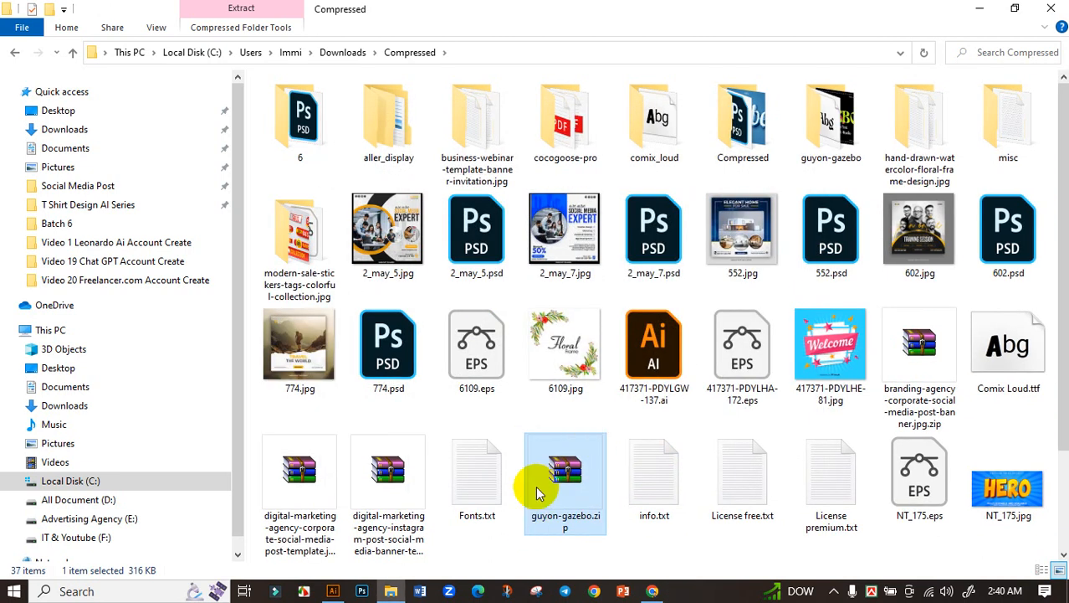
{"action": "key", "text": "Delete"}
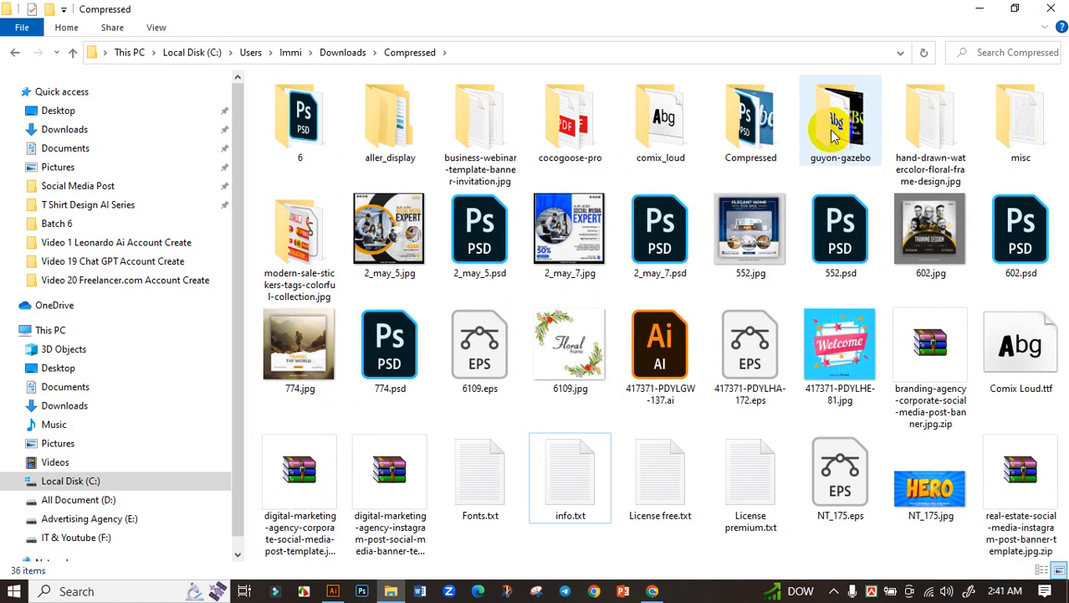
Install Gazebo DEMO!!!.otf from the guyon-gazebo folder for all users.
{"action": "double_click", "coordinate": [835, 136]}
{"action": "left_click", "coordinate": [331, 122]}
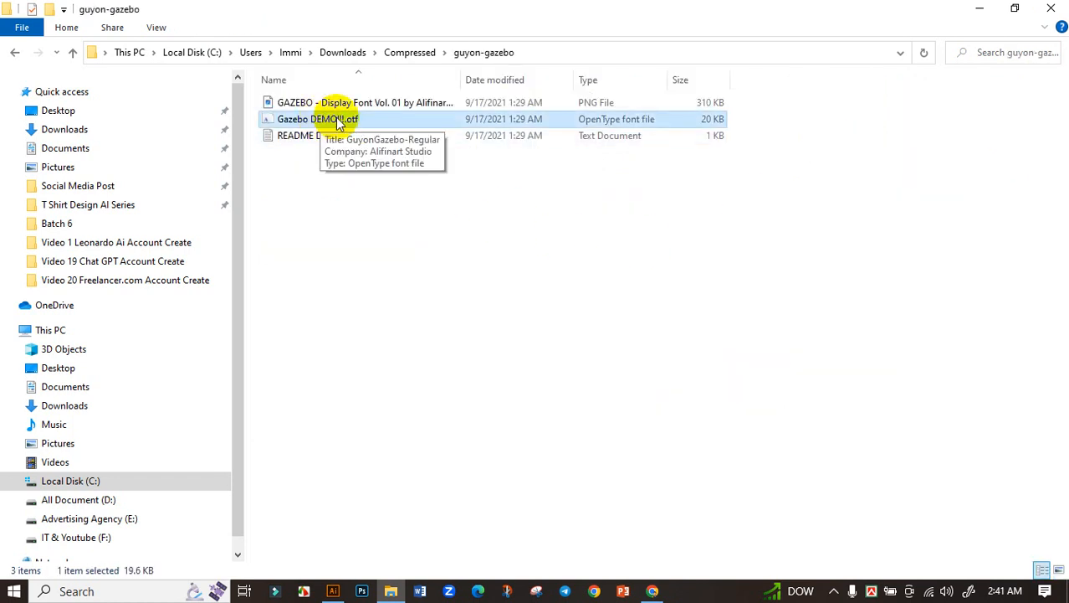
{"action": "right_click", "coordinate": [352, 120]}
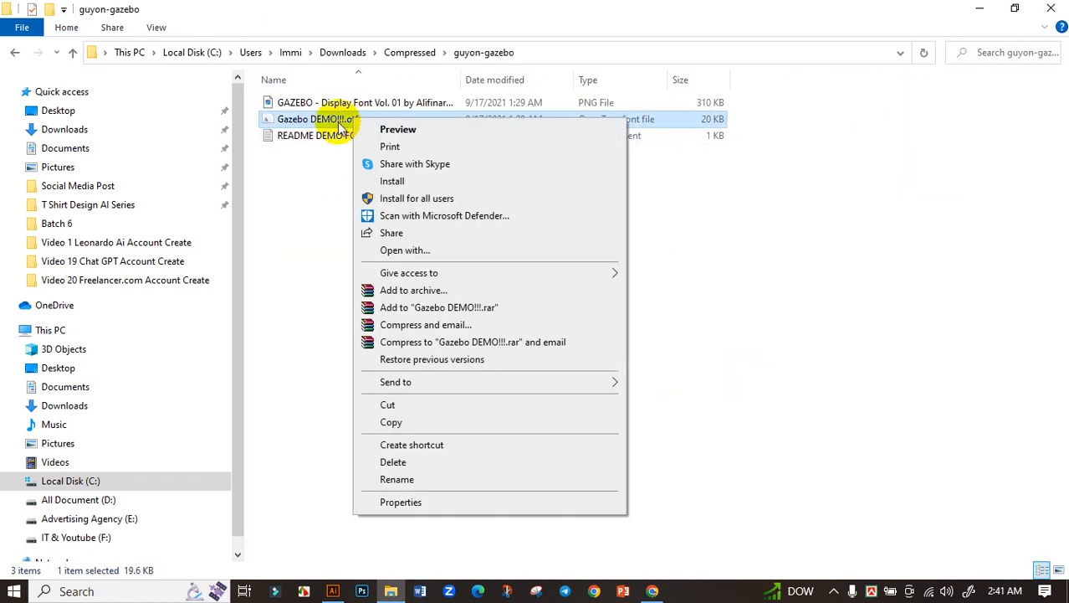
{"action": "left_click", "coordinate": [408, 200]}
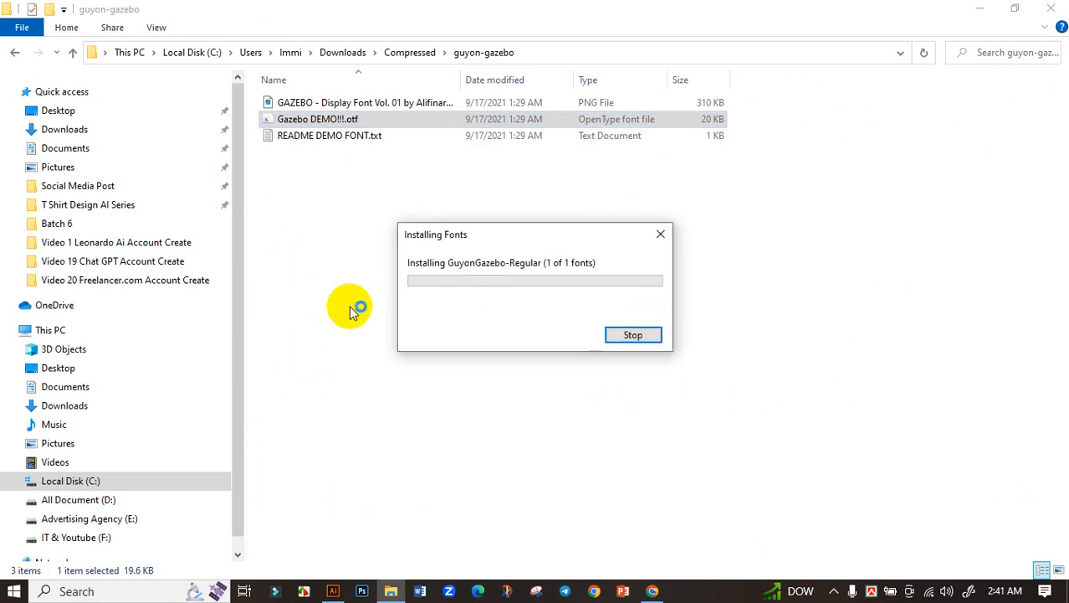
Switch to Illustrator, set the "Crazy" text in Guyon Gazebo Regular and enlarge it to about 258 pt.
{"action": "left_click", "coordinate": [333, 591]}
{"action": "left_click", "coordinate": [641, 243]}
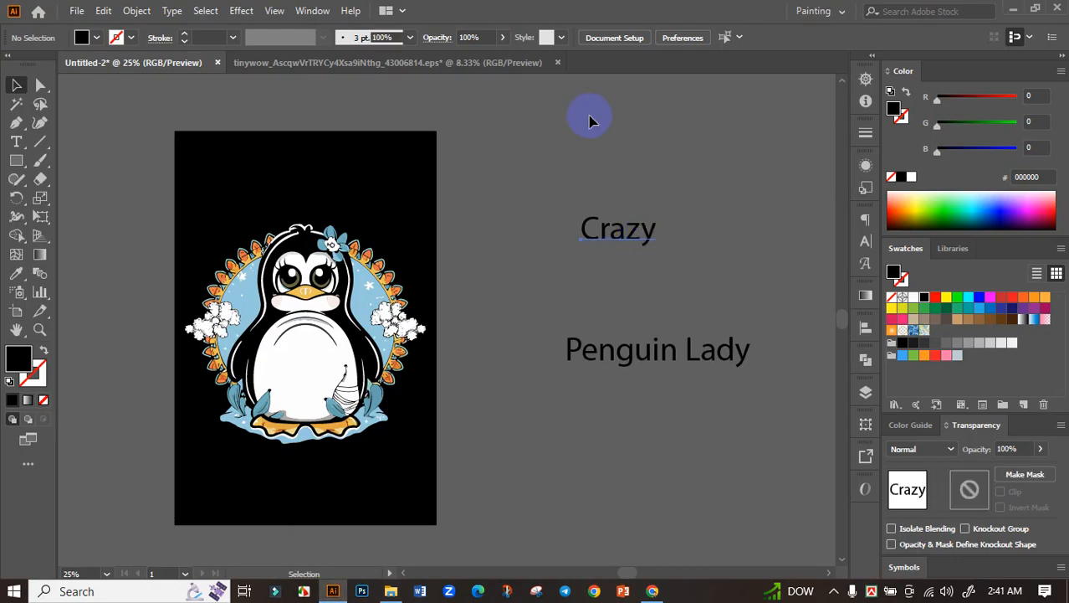
{"action": "left_click", "coordinate": [580, 42]}
{"action": "type", "text": "ga"}
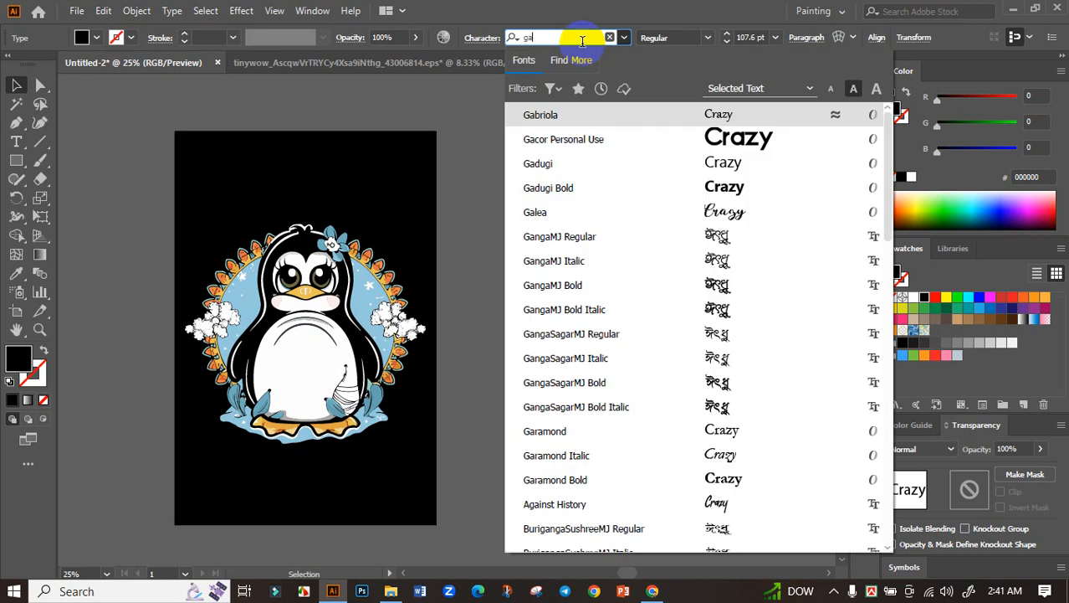
{"action": "type", "text": "z"}
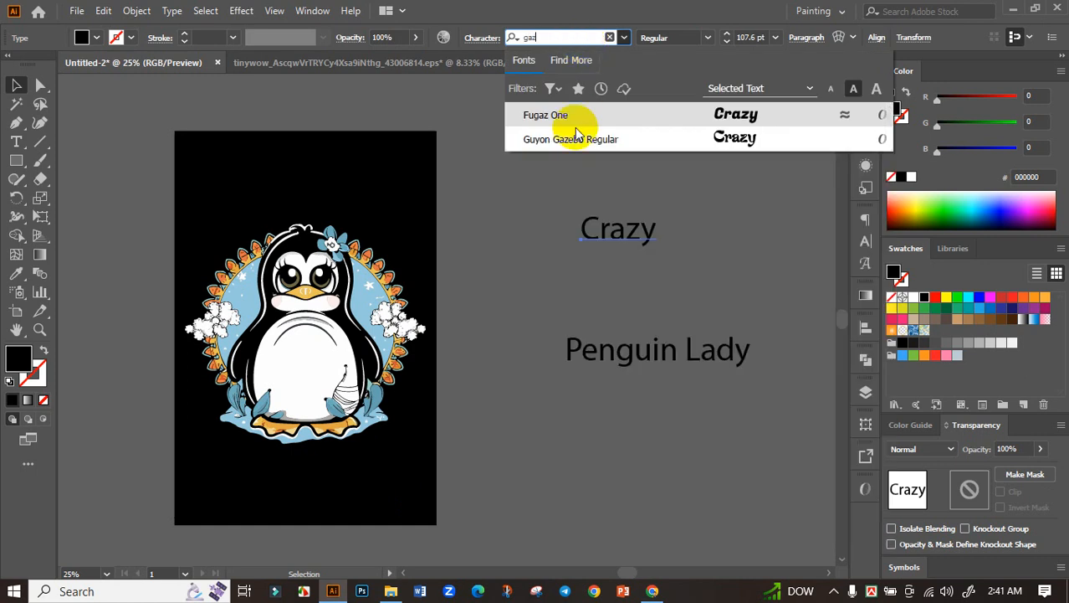
{"action": "left_click", "coordinate": [623, 140]}
{"action": "left_click_drag", "start_coordinate": [670, 230], "coordinate": [723, 238]}
Split "Lady" out of the "Penguin Lady" text into its own text object and place it between "Crazy" and "Penguin".
{"action": "double_click", "coordinate": [692, 353]}
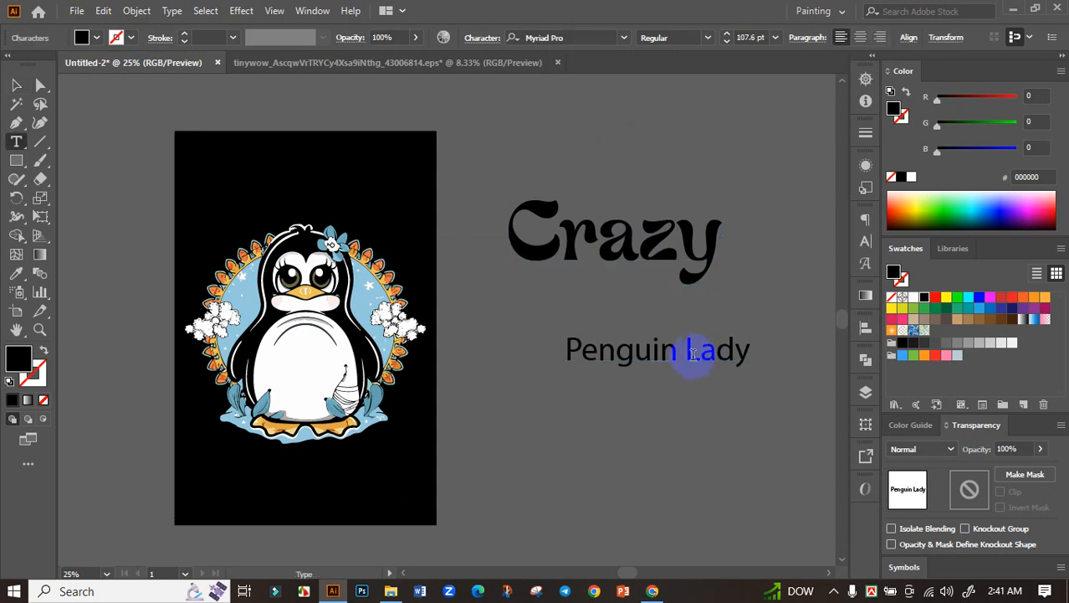
{"action": "double_click", "coordinate": [692, 350]}
{"action": "key", "text": "BackSpace"}
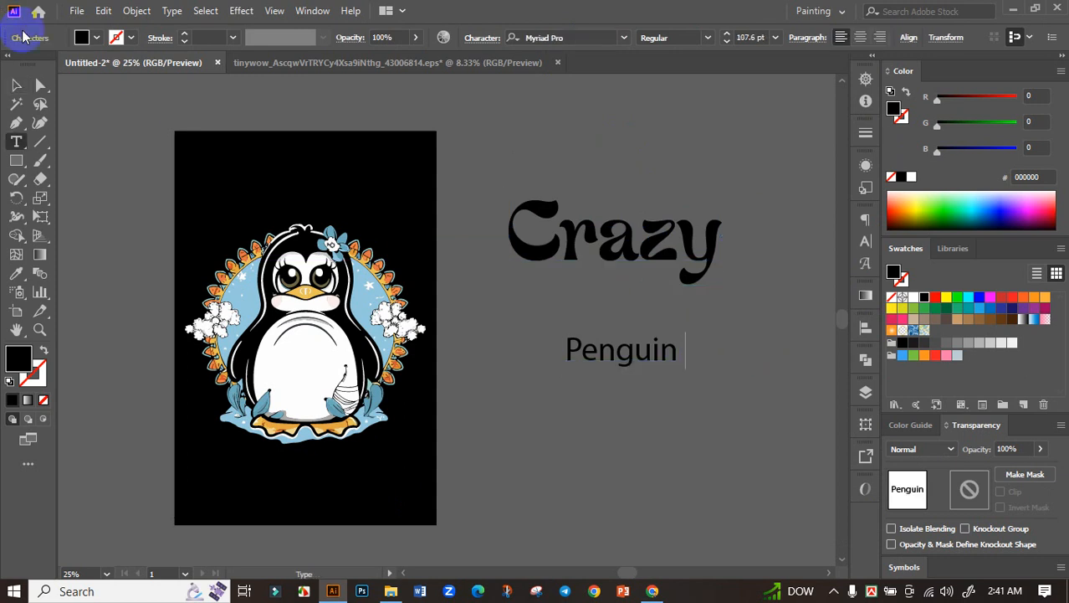
{"action": "left_click", "coordinate": [20, 85]}
{"action": "left_click_drag", "start_coordinate": [608, 352], "coordinate": [632, 423]}
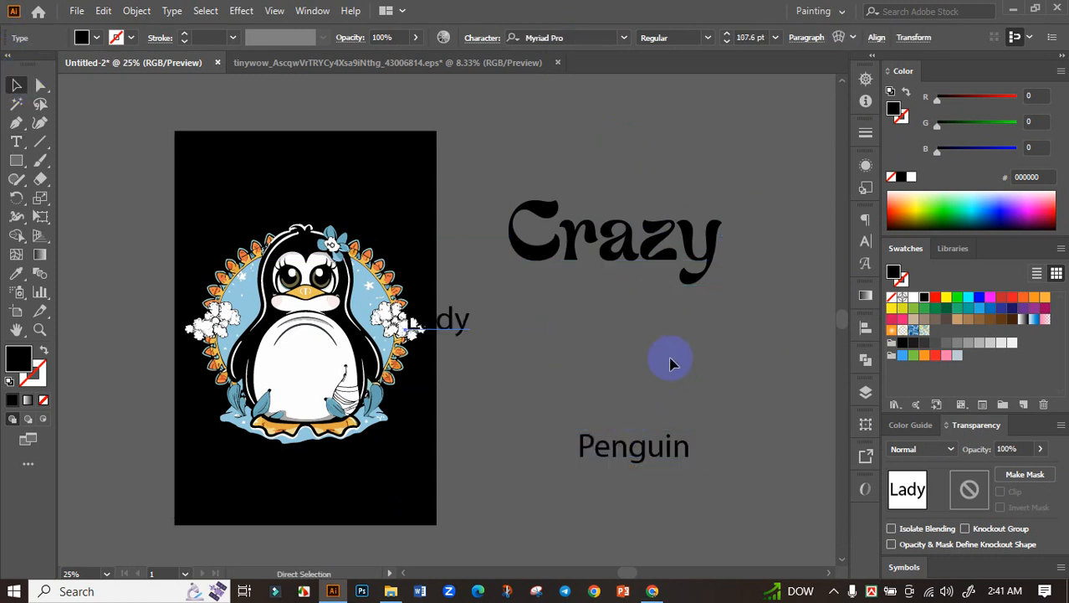
{"action": "left_click_drag", "start_coordinate": [468, 333], "coordinate": [691, 338]}
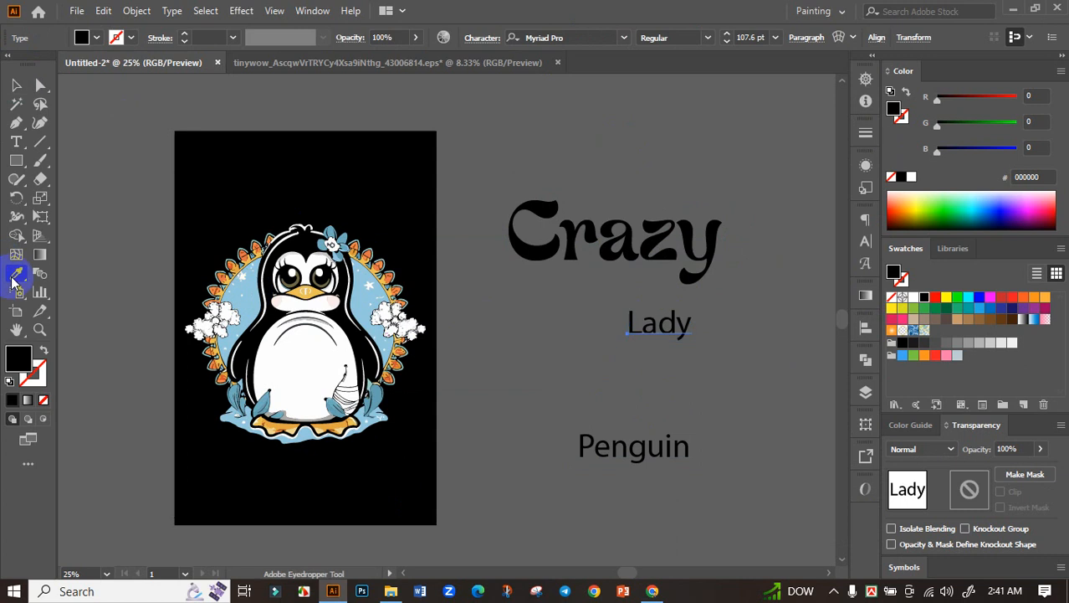
Copy the type style of "Crazy" onto "Lady" with the Eyedropper, and delete the "Penguin" text.
{"action": "left_click", "coordinate": [510, 226]}
{"action": "left_click", "coordinate": [16, 86]}
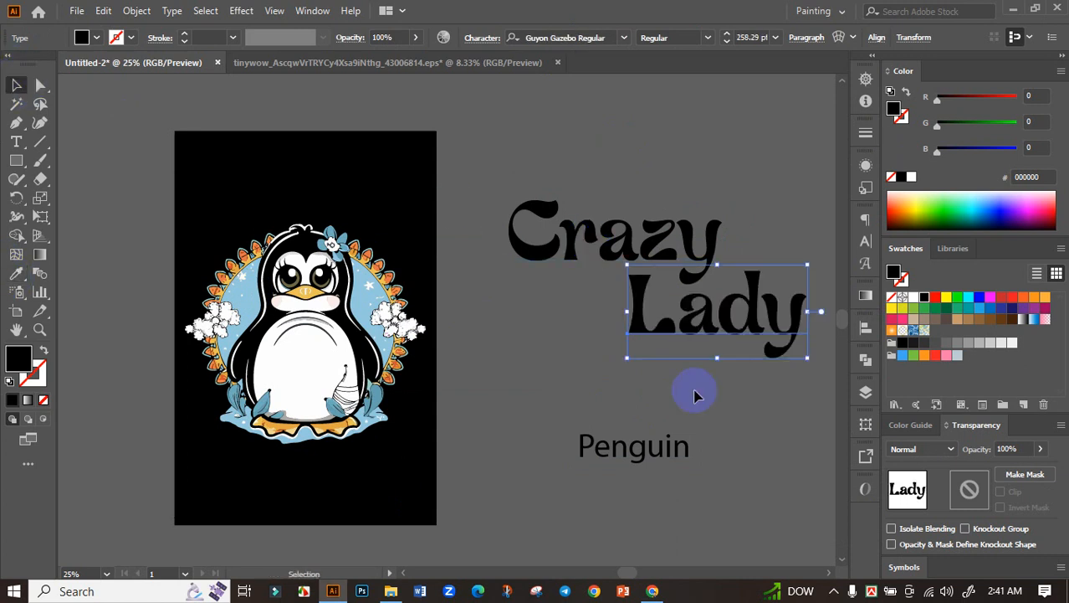
{"action": "left_click", "coordinate": [669, 450]}
{"action": "key", "text": "Delete"}
Fill "Crazy" with white, move it above the penguin on the artboard and scale it down to about 207 pt.
{"action": "left_click", "coordinate": [692, 256]}
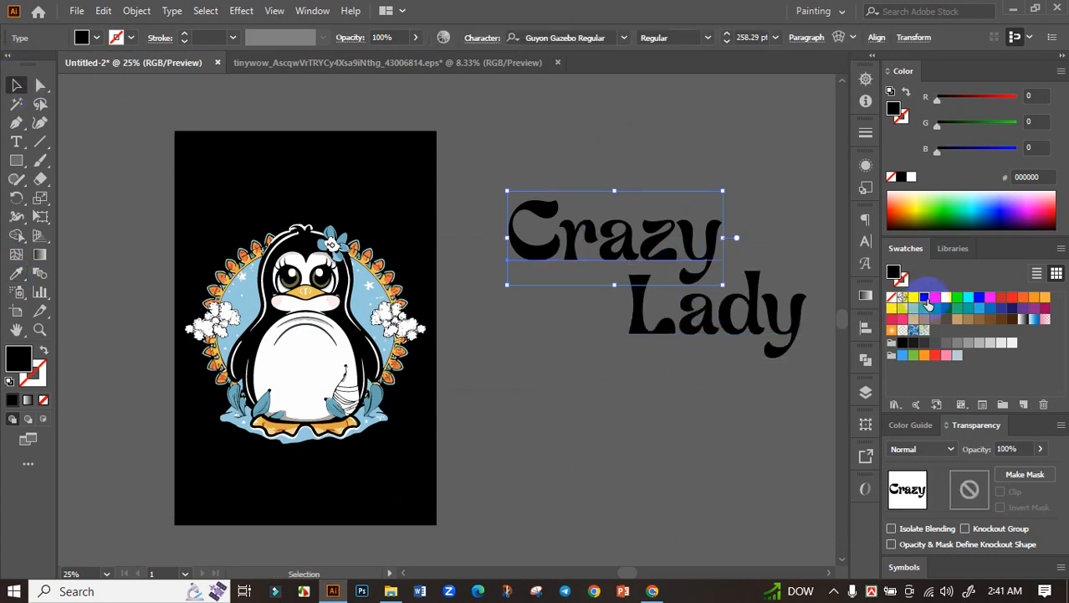
{"action": "left_click", "coordinate": [913, 297]}
{"action": "left_click_drag", "start_coordinate": [609, 238], "coordinate": [299, 220]}
{"action": "key", "text": "ctrl+="}
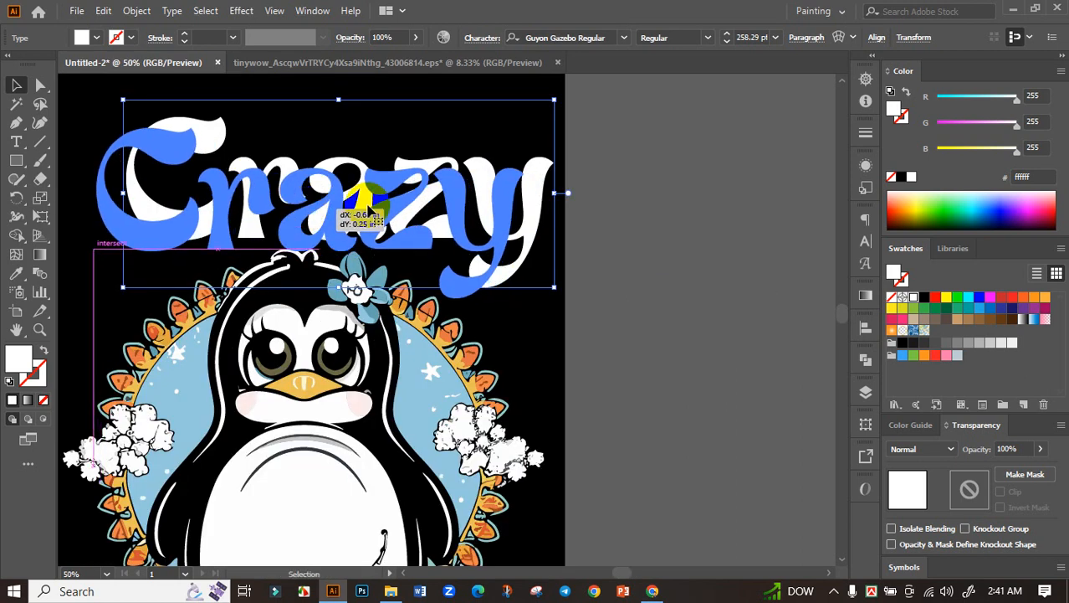
{"action": "left_click_drag", "start_coordinate": [523, 205], "coordinate": [479, 205]}
{"action": "left_click_drag", "start_coordinate": [371, 202], "coordinate": [400, 184]}
Try the "Crazy" lettering with a lowercase initial c.
{"action": "double_click", "coordinate": [282, 172]}
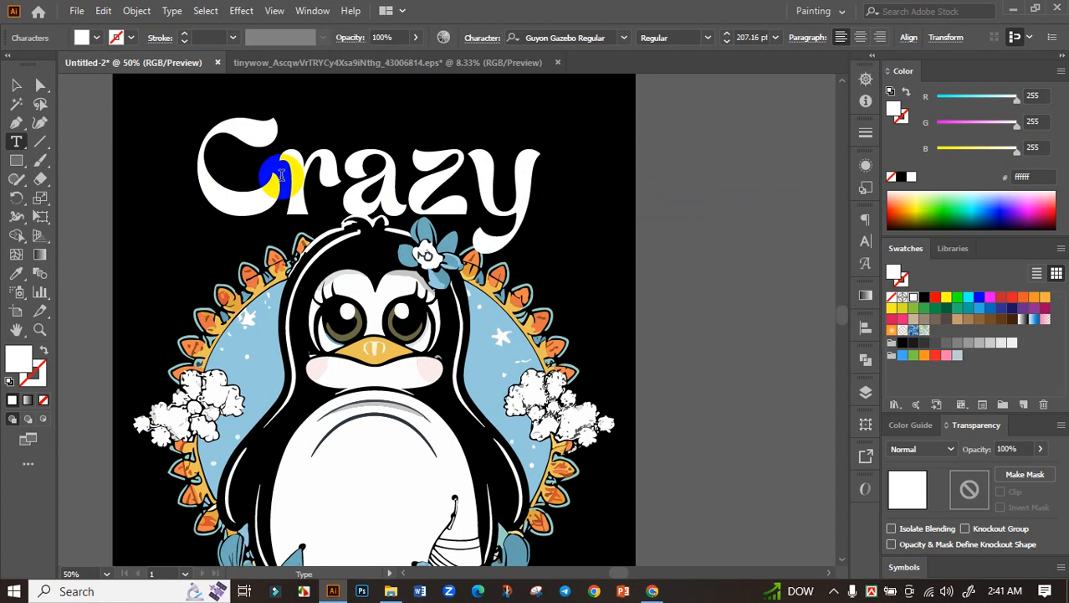
{"action": "key", "text": "ctrl+a"}
{"action": "left_click", "coordinate": [178, 183]}
{"action": "key", "text": "shift+Right"}
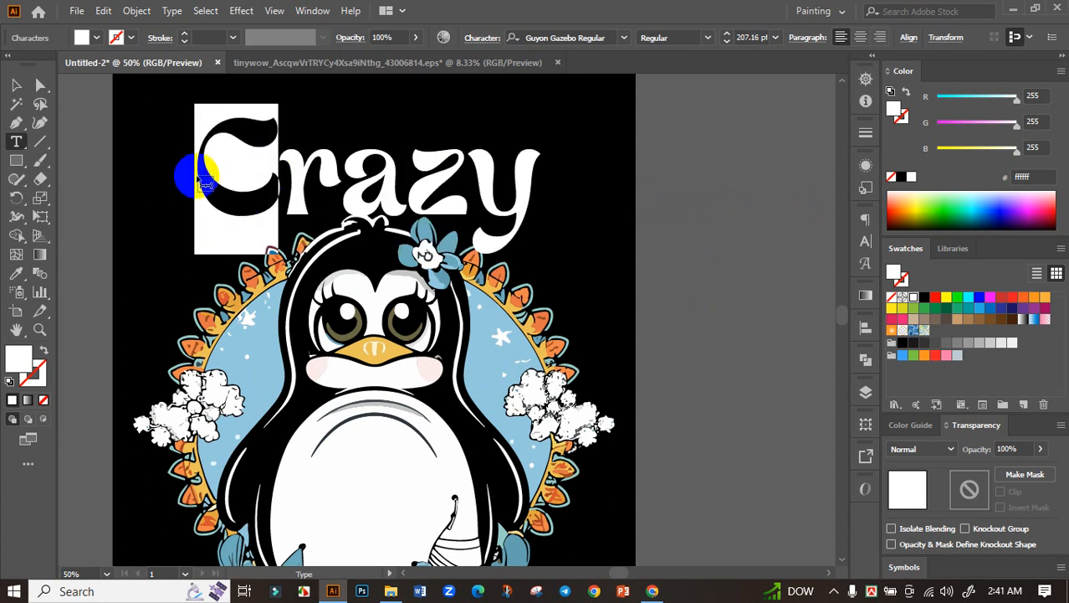
{"action": "key", "text": "Right"}
{"action": "left_click", "coordinate": [179, 176]}
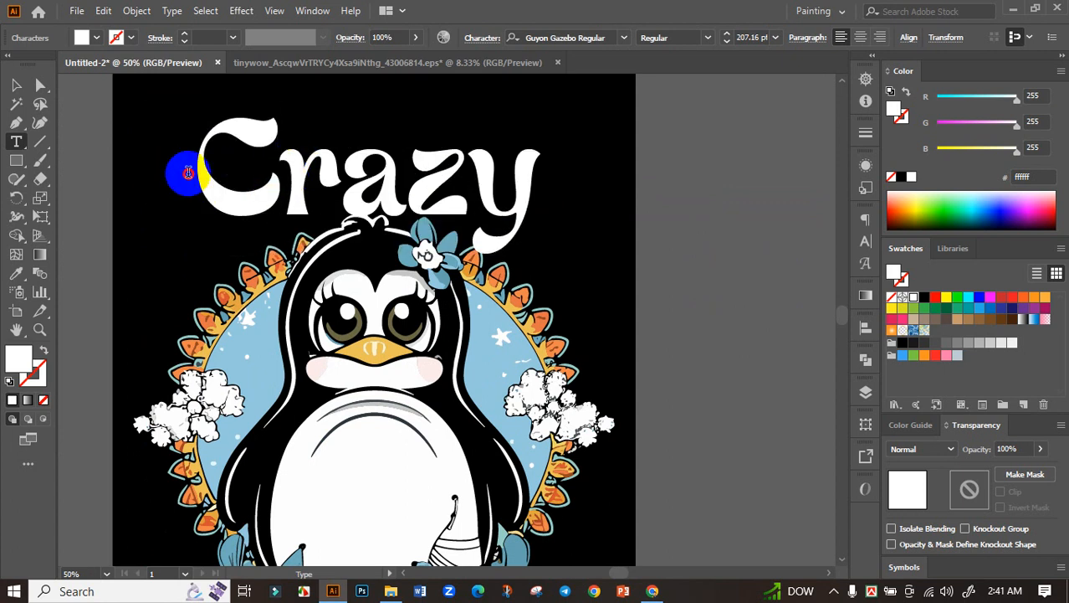
{"action": "key", "text": "shift+Right"}
{"action": "type", "text": "c"}
{"action": "left_click", "coordinate": [15, 85]}
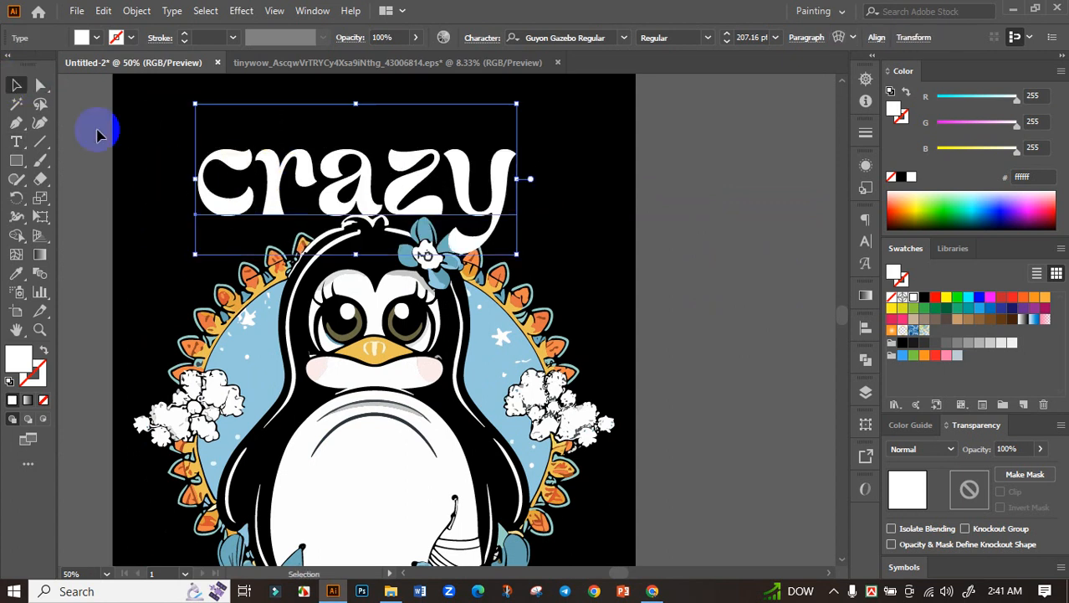
Restore the capital C at the start of the "Crazy" lettering.
{"action": "double_click", "coordinate": [244, 194]}
{"action": "left_click", "coordinate": [151, 181]}
{"action": "key", "text": "shift+Right"}
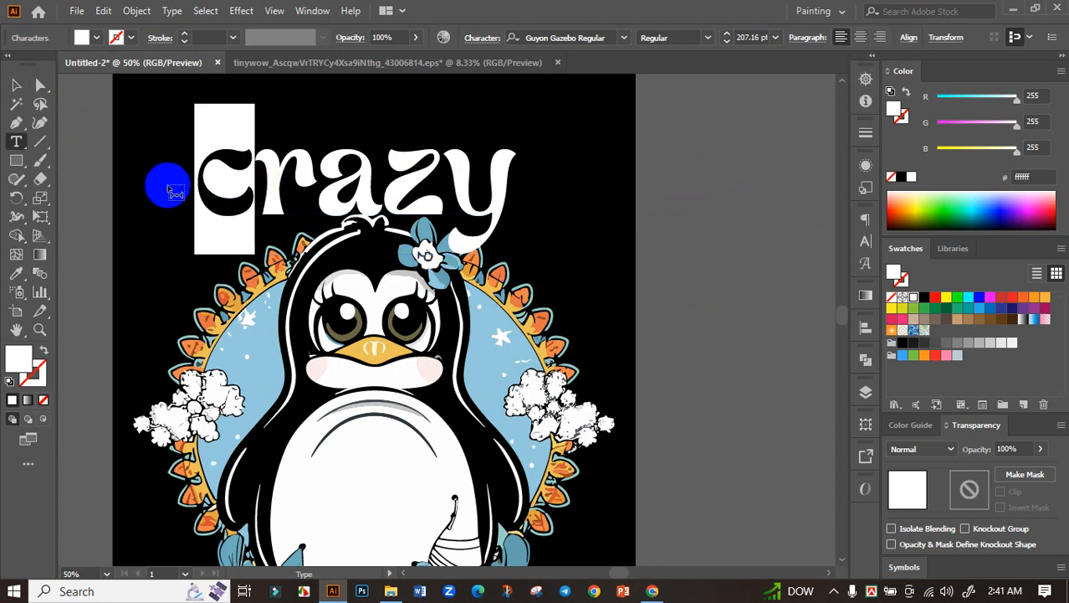
{"action": "type", "text": "C"}
{"action": "left_click", "coordinate": [16, 84]}
Center the "Crazy" text horizontally on the artboard above the penguin.
{"action": "scroll", "coordinate": [459, 202], "scroll_direction": "down", "scroll_amount": 1}
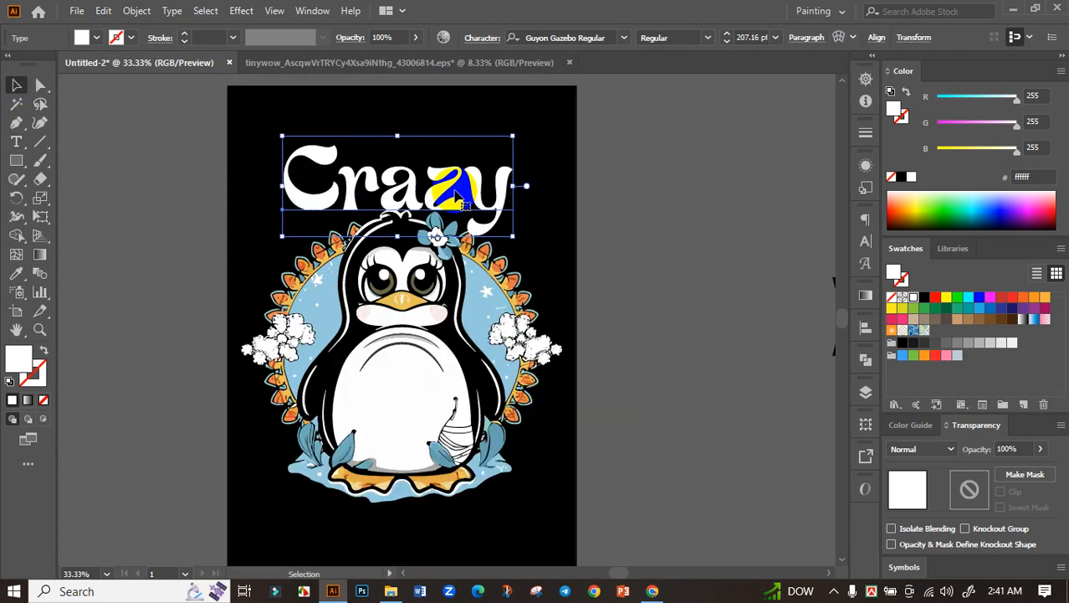
{"action": "left_click_drag", "start_coordinate": [454, 189], "coordinate": [460, 190]}
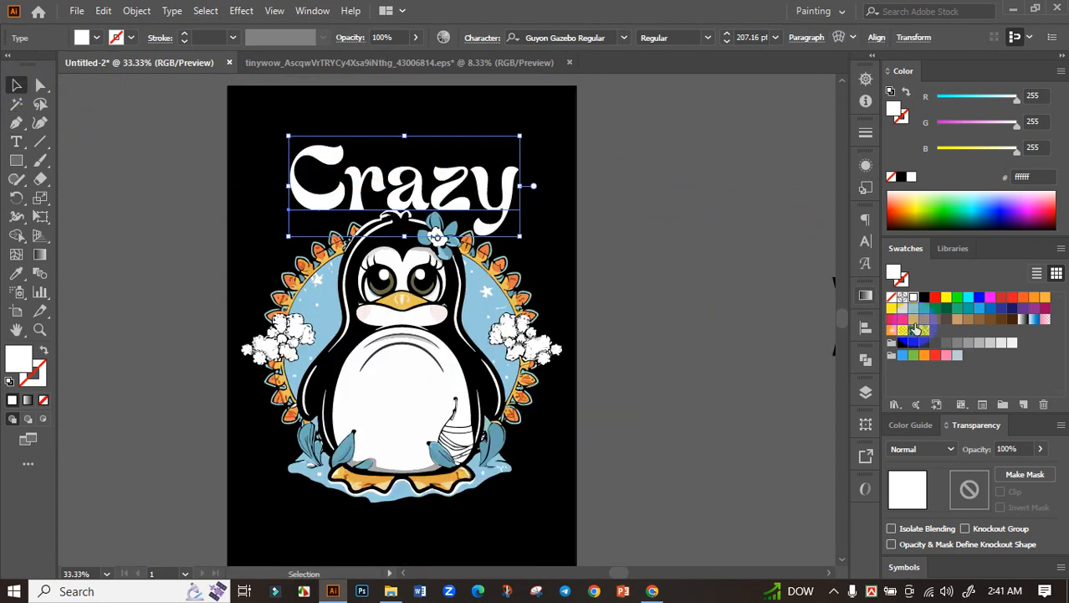
{"action": "left_click", "coordinate": [866, 327]}
{"action": "left_click", "coordinate": [710, 361]}
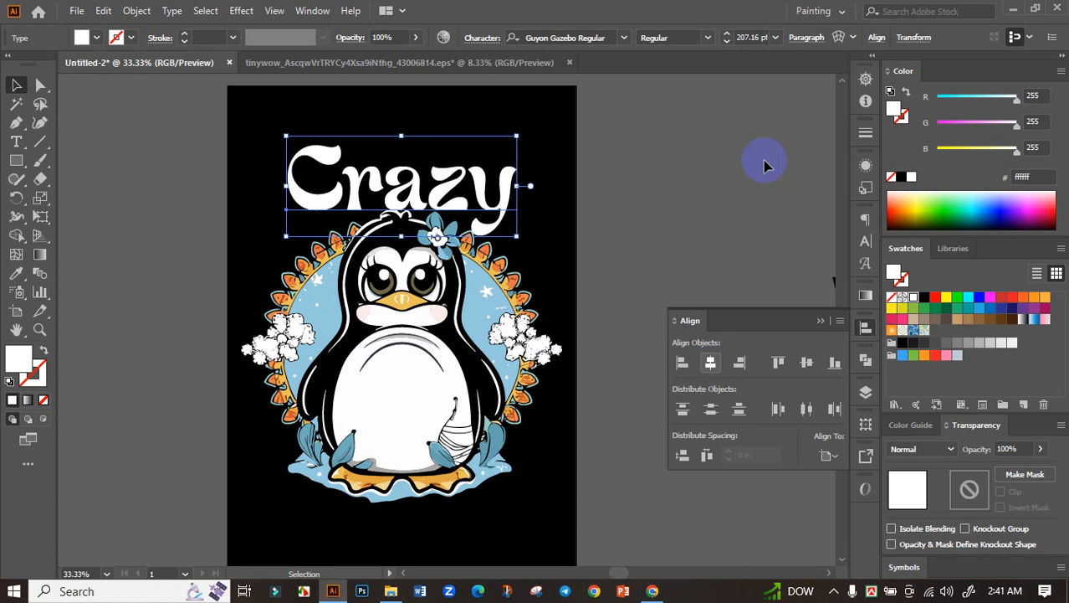
Warp the "Crazy" text with a horizontal Arc Lower envelope at -37% bend.
{"action": "left_click", "coordinate": [838, 38]}
{"action": "left_click", "coordinate": [883, 254]}
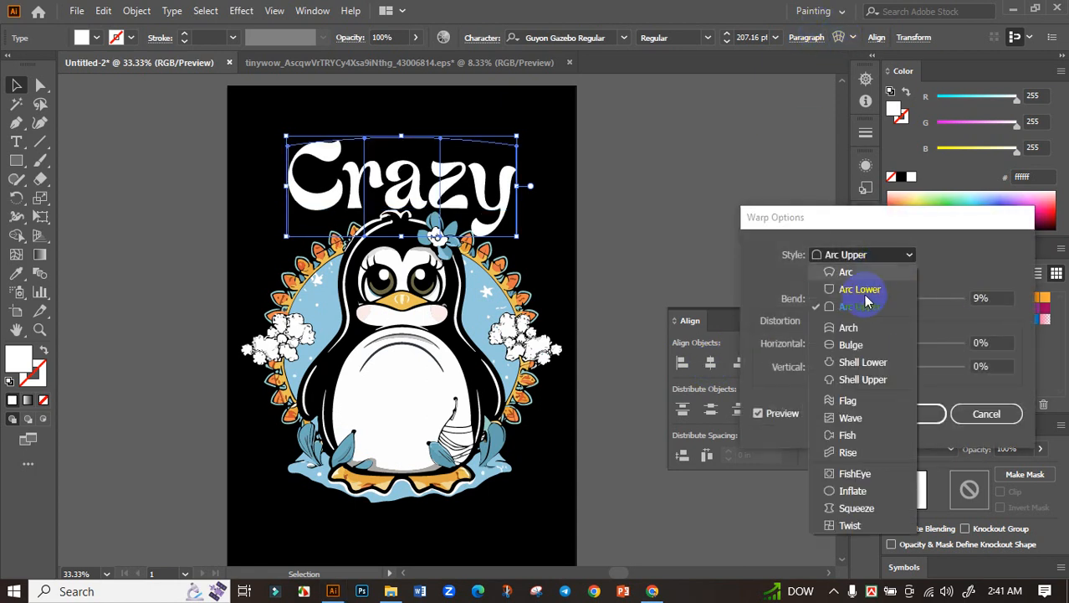
{"action": "left_click", "coordinate": [866, 293]}
{"action": "left_click_drag", "start_coordinate": [890, 307], "coordinate": [858, 301]}
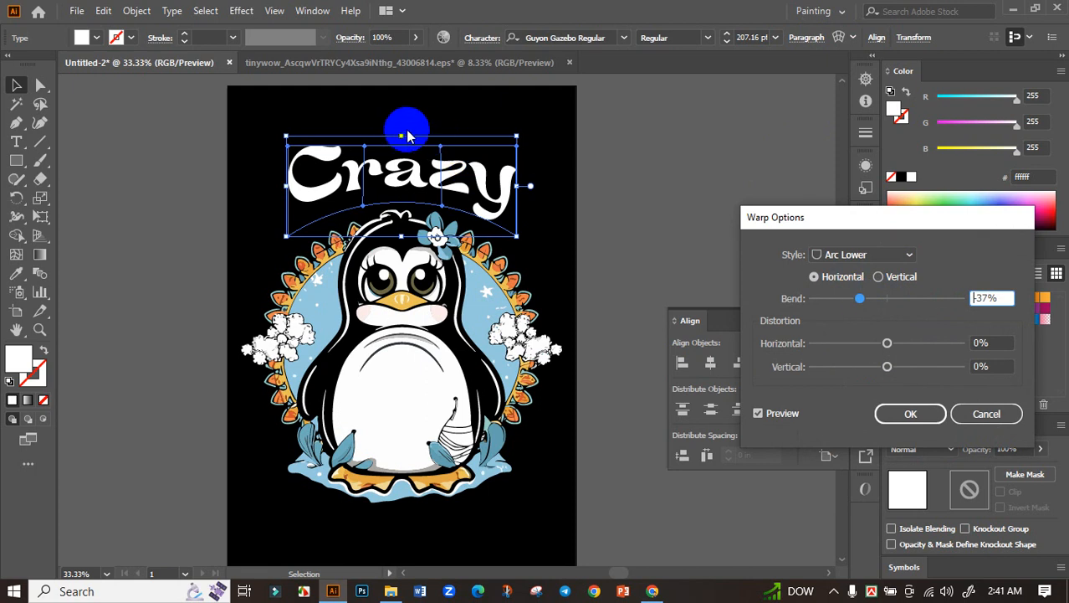
{"action": "left_click", "coordinate": [910, 414]}
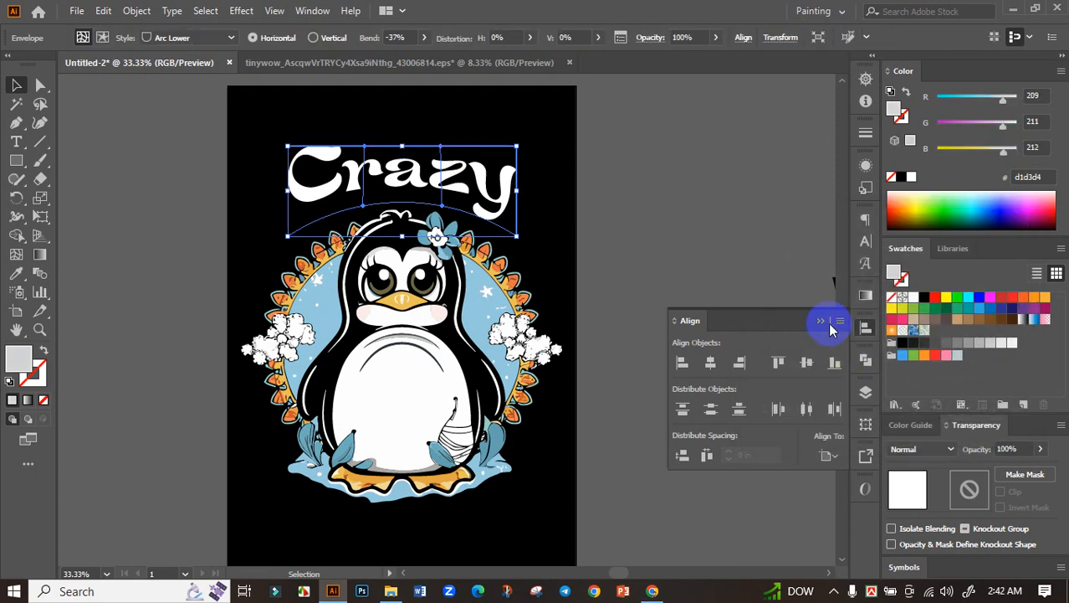
Enlarge the warped "Crazy" lettering, stretch it taller over the penguin's head and center it horizontally on the artboard.
{"action": "mouse_move", "coordinate": [517, 192]}
{"action": "left_mouse_down"}
{"action": "mouse_move", "coordinate": [573, 198]}
{"action": "mouse_move", "coordinate": [478, 186]}
{"action": "mouse_move", "coordinate": [527, 203]}
{"action": "left_mouse_up"}
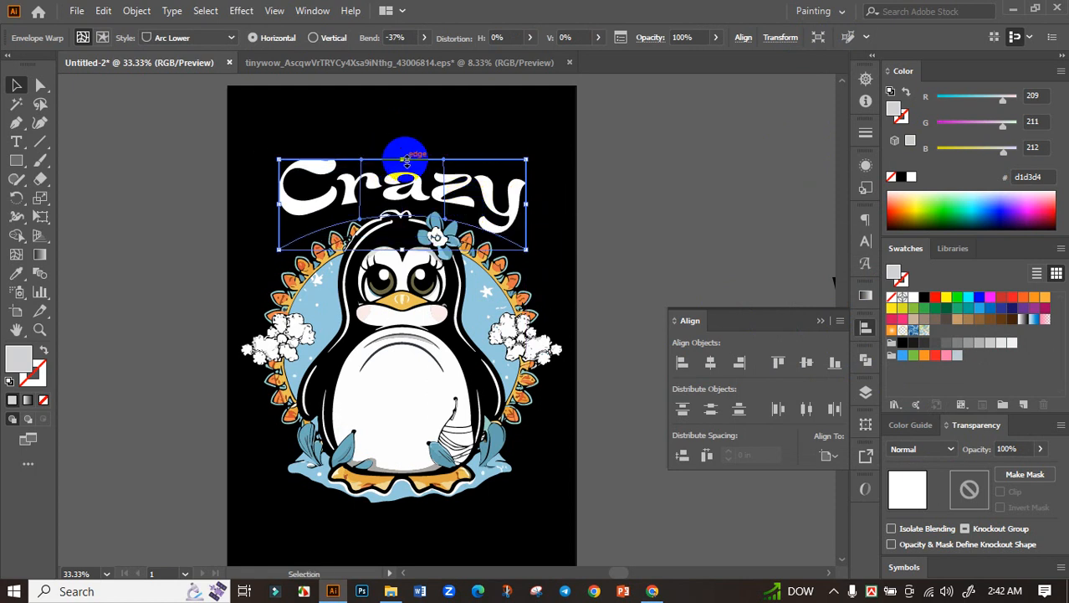
{"action": "left_click_drag", "start_coordinate": [405, 158], "coordinate": [405, 129]}
{"action": "mouse_move", "coordinate": [427, 173]}
{"action": "left_mouse_down"}
{"action": "mouse_move", "coordinate": [416, 189]}
{"action": "mouse_move", "coordinate": [400, 130]}
{"action": "mouse_move", "coordinate": [408, 175]}
{"action": "mouse_move", "coordinate": [417, 170]}
{"action": "left_mouse_up"}
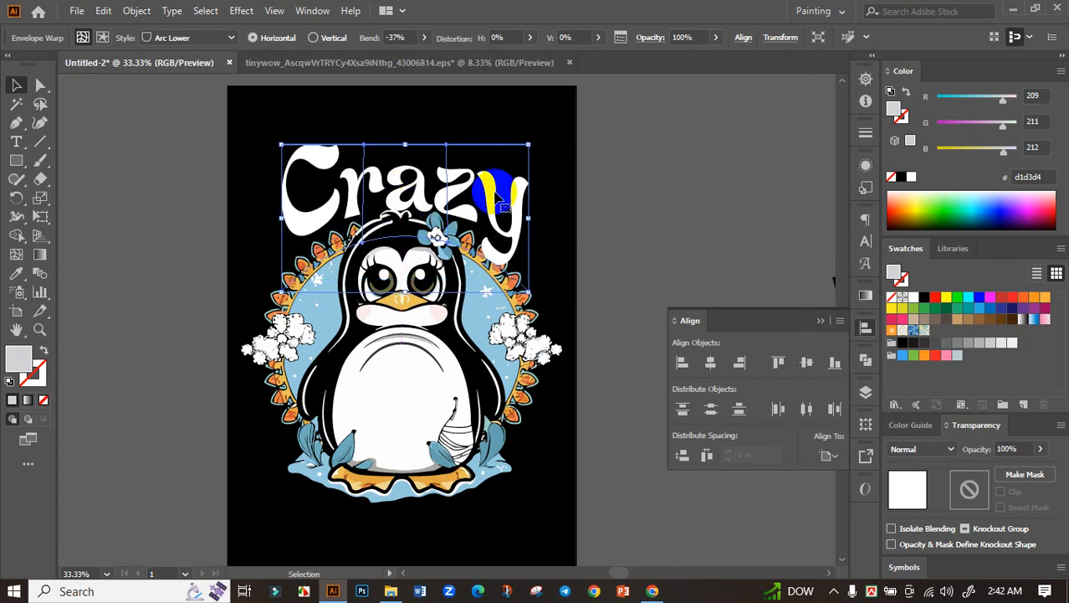
{"action": "left_click", "coordinate": [616, 210]}
{"action": "scroll", "coordinate": [616, 210], "scroll_direction": "down", "scroll_amount": 1}
{"action": "left_click", "coordinate": [562, 216]}
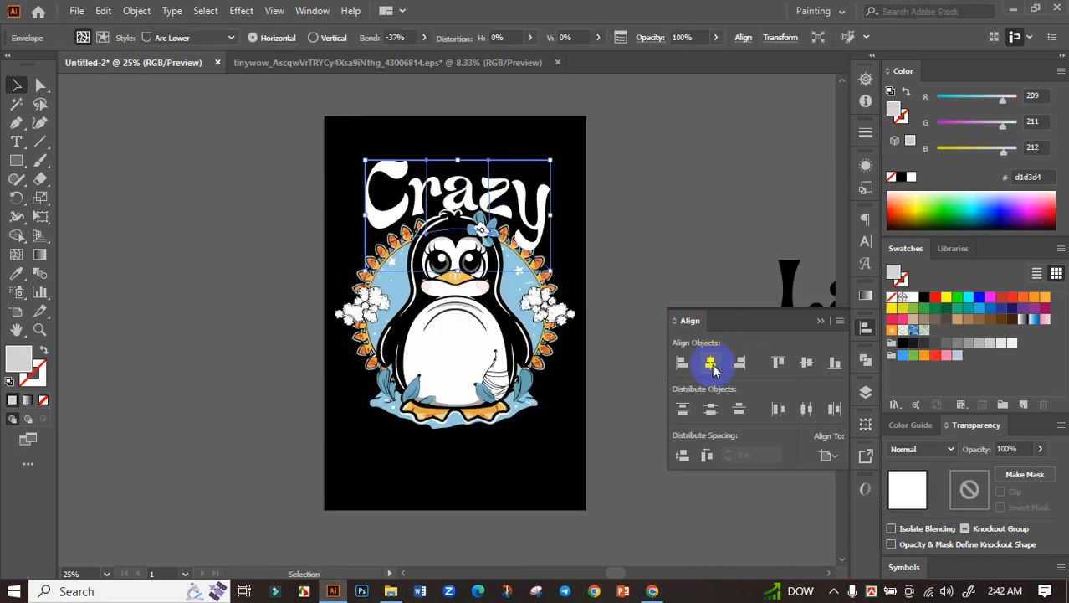
{"action": "left_click", "coordinate": [588, 205]}
Widen the warped "Crazy" lettering slightly and center it horizontally on the artboard again.
{"action": "scroll", "coordinate": [589, 205], "scroll_direction": "up", "scroll_amount": 2}
{"action": "left_click", "coordinate": [474, 238]}
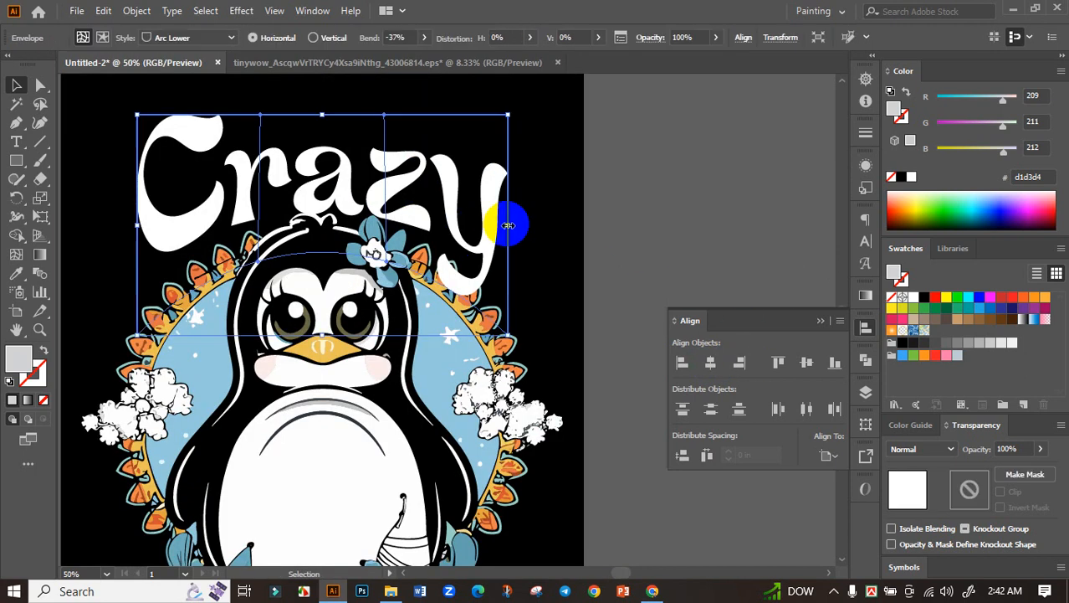
{"action": "left_click_drag", "start_coordinate": [509, 223], "coordinate": [514, 224]}
{"action": "left_click", "coordinate": [711, 363]}
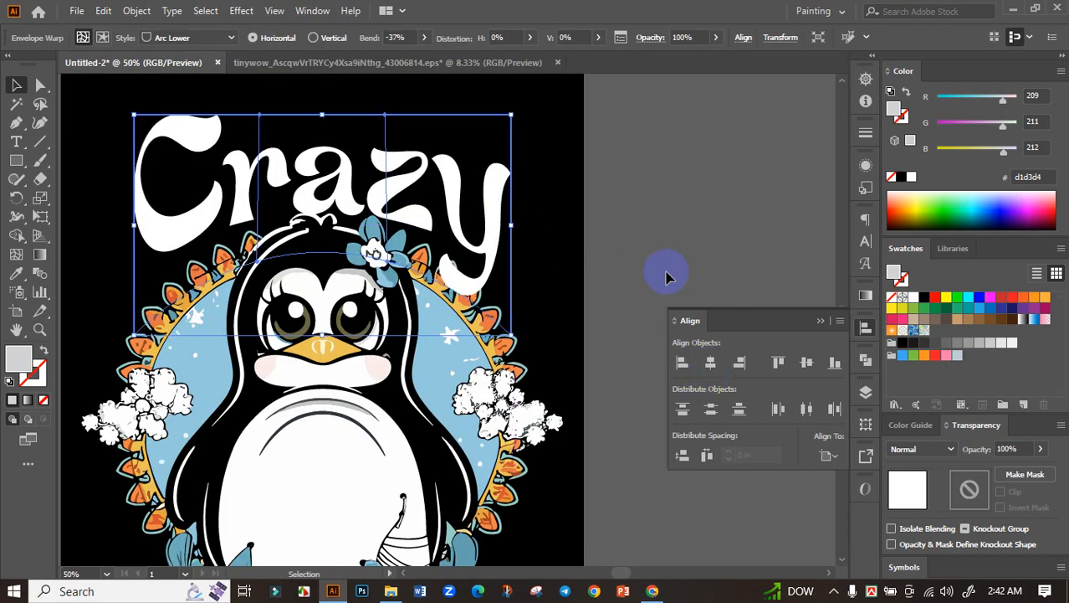
{"action": "left_click", "coordinate": [623, 242]}
{"action": "scroll", "coordinate": [803, 288], "scroll_direction": "down", "scroll_amount": 1}
{"action": "scroll", "coordinate": [418, 251], "scroll_direction": "up", "scroll_amount": 1}
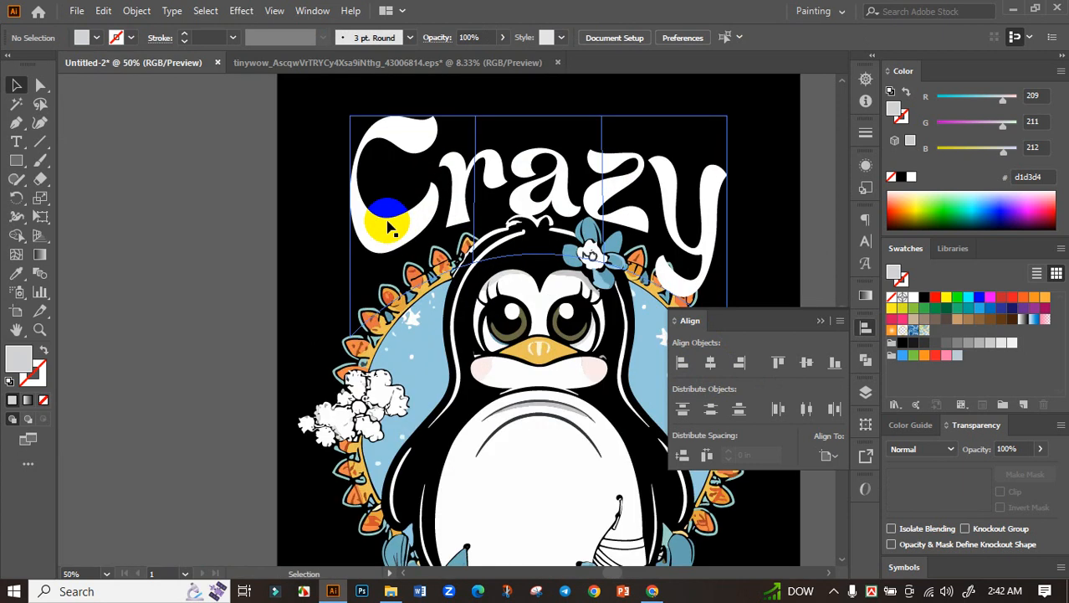
Try to reshape the "Crazy" envelope by its upper-left corner, and undo the resulting shift.
{"action": "left_click", "coordinate": [353, 228]}
{"action": "left_click_drag", "start_coordinate": [351, 228], "coordinate": [356, 262]}
{"action": "key", "text": "ctrl"}
{"action": "key", "text": "ctrl"}
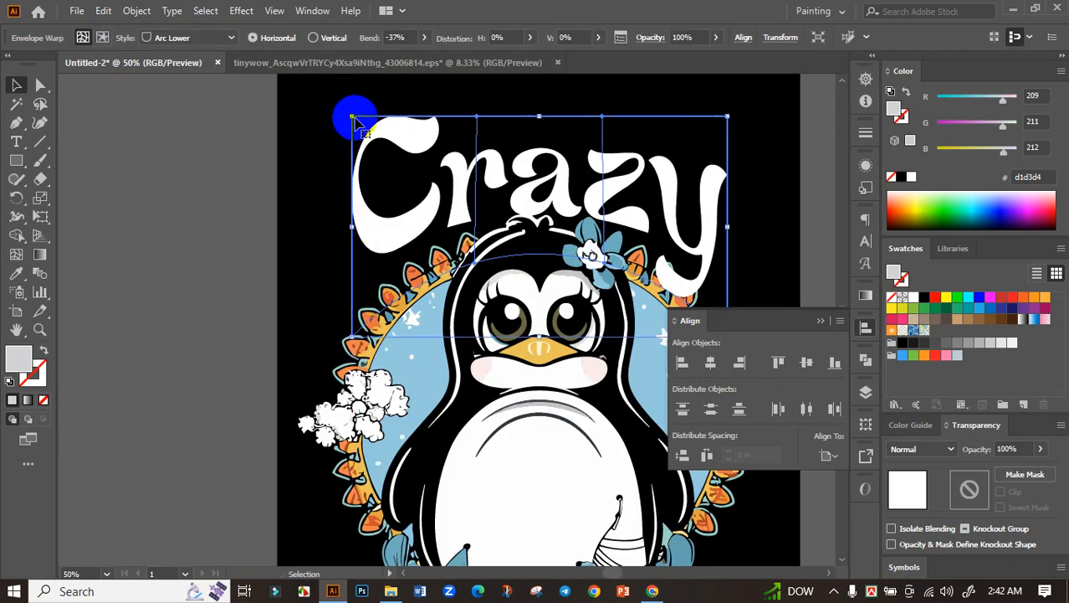
{"action": "left_click_drag", "start_coordinate": [348, 127], "coordinate": [343, 148]}
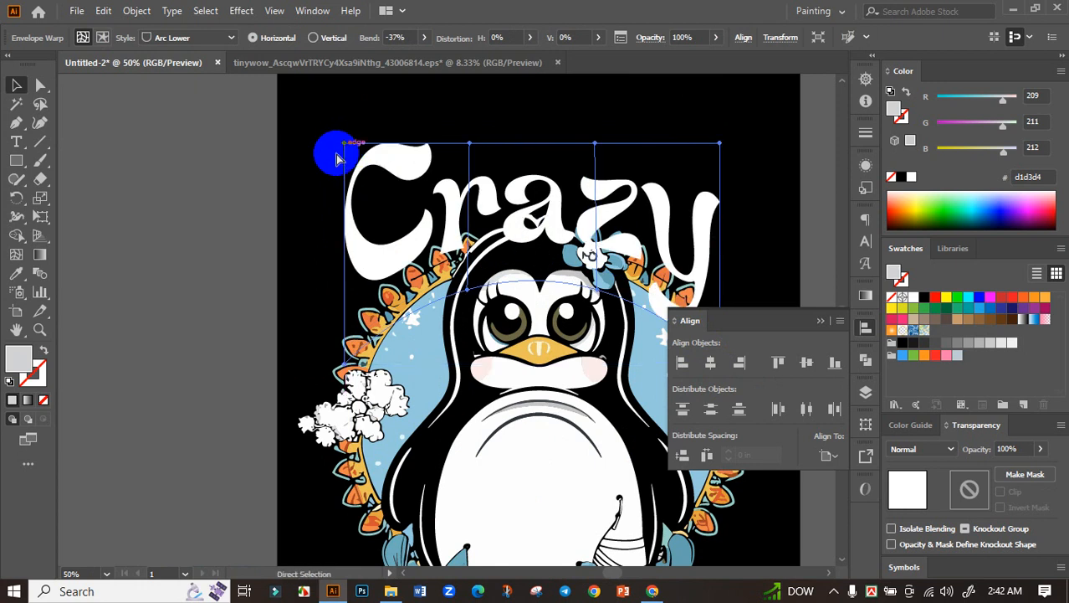
{"action": "key", "text": "ctrl+z"}
Undo the resizing, stretching and repositioning of "Crazy" back to the newly applied Arc Lower warp.
{"action": "scroll", "coordinate": [327, 163], "scroll_direction": "down", "scroll_amount": 2}
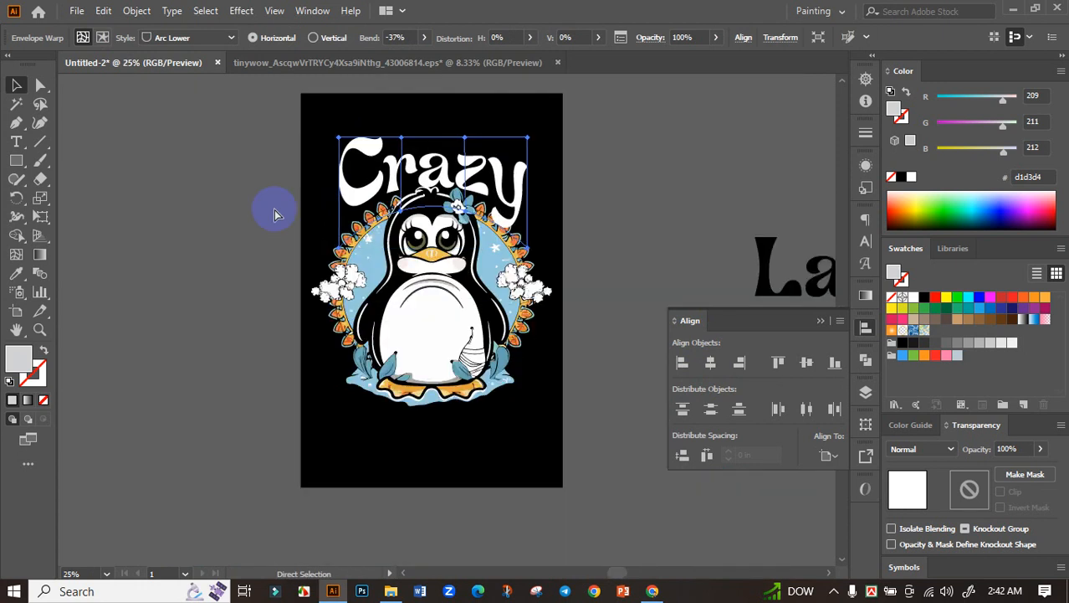
{"action": "key", "text": "ctrl+z"}
{"action": "key", "text": "ctrl+z"}
{"action": "key", "text": "ctrl+z"}
{"action": "key", "text": "ctrl+z"}
{"action": "key", "text": "ctrl+z"}
{"action": "key", "text": "ctrl+z"}
{"action": "key", "text": "ctrl+z"}
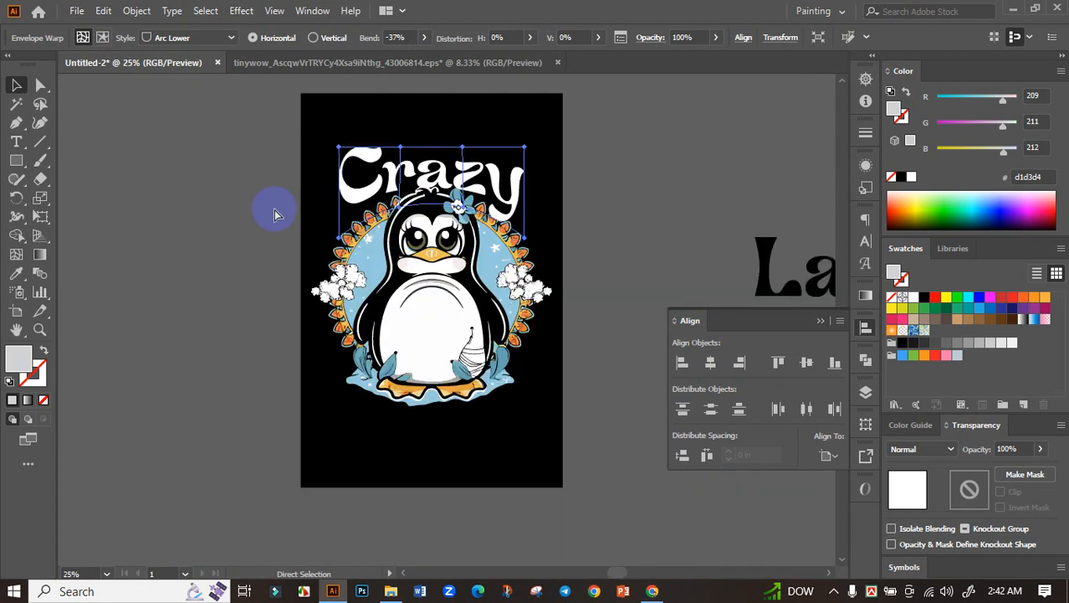
{"action": "key", "text": "ctrl+z"}
{"action": "key", "text": "ctrl+z"}
{"action": "key", "text": "ctrl+z"}
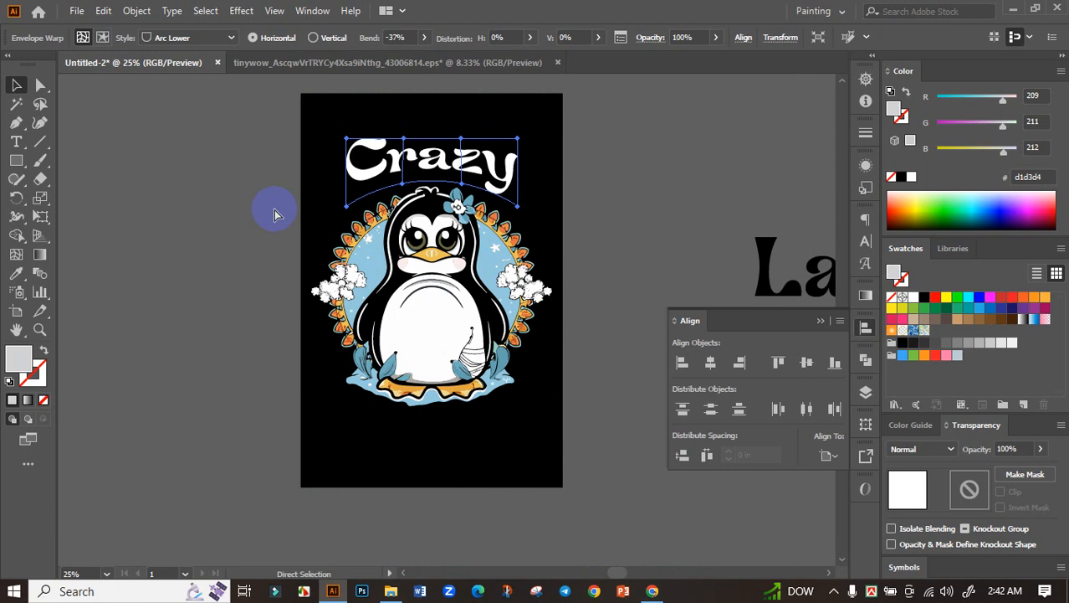
Undo the Arc Lower warp on the "Crazy" lettering above the penguin.
{"action": "key", "text": "ctrl+z"}
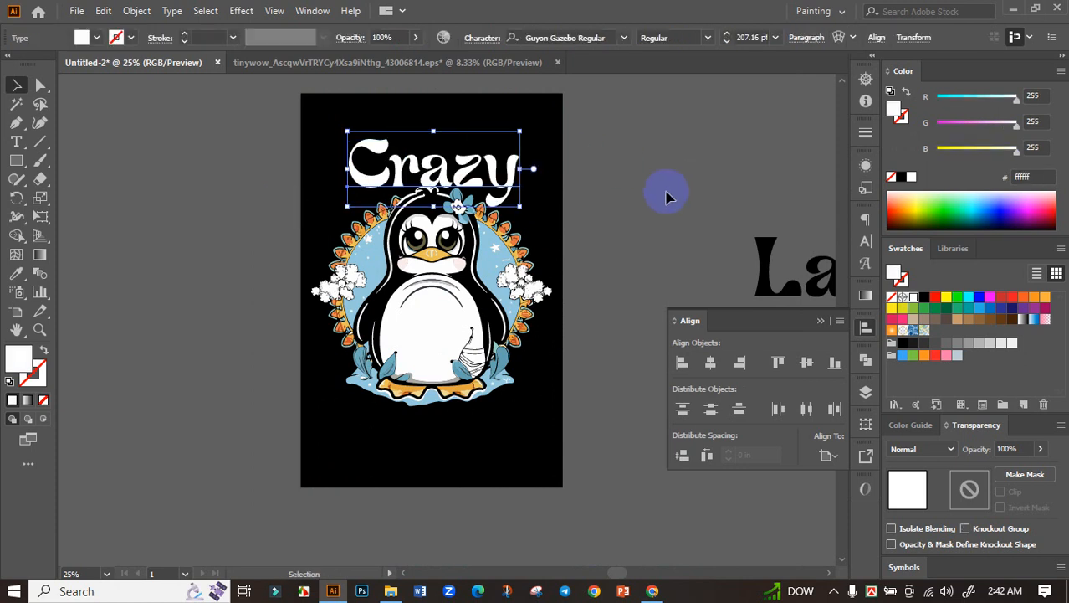
{"action": "left_click", "coordinate": [667, 196]}
{"action": "key", "text": "ctrl+equal"}
{"action": "left_click_drag", "start_coordinate": [550, 184], "coordinate": [532, 197]}
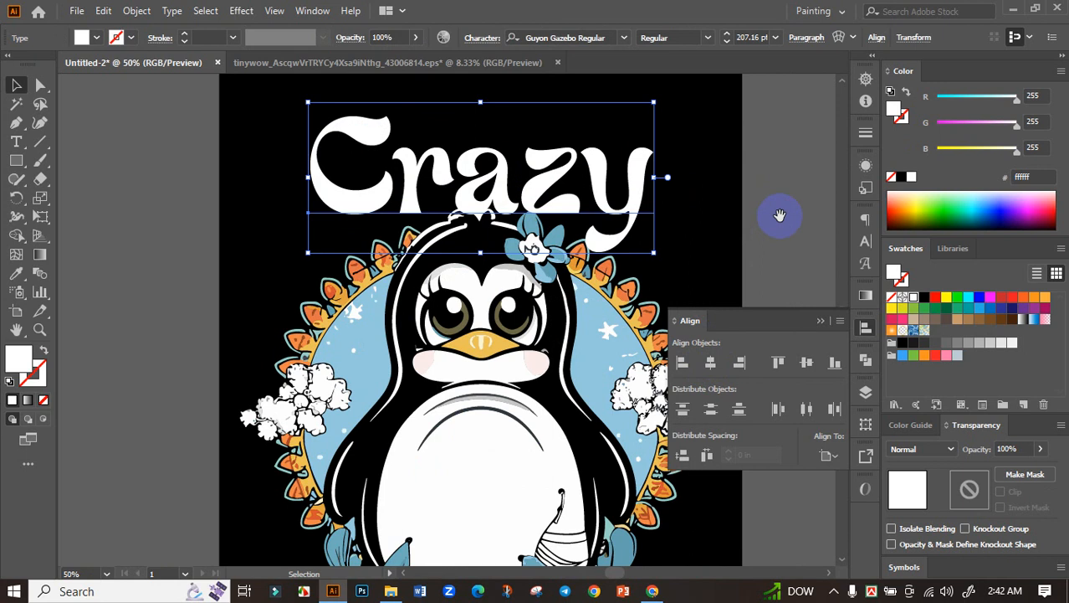
{"action": "scroll", "coordinate": [776, 215], "scroll_direction": "right", "scroll_amount": 4}
Warp "Crazy" with a horizontal Bulge at -14% bend and -40% horizontal distortion.
{"action": "left_click", "coordinate": [850, 38]}
{"action": "left_click", "coordinate": [841, 37]}
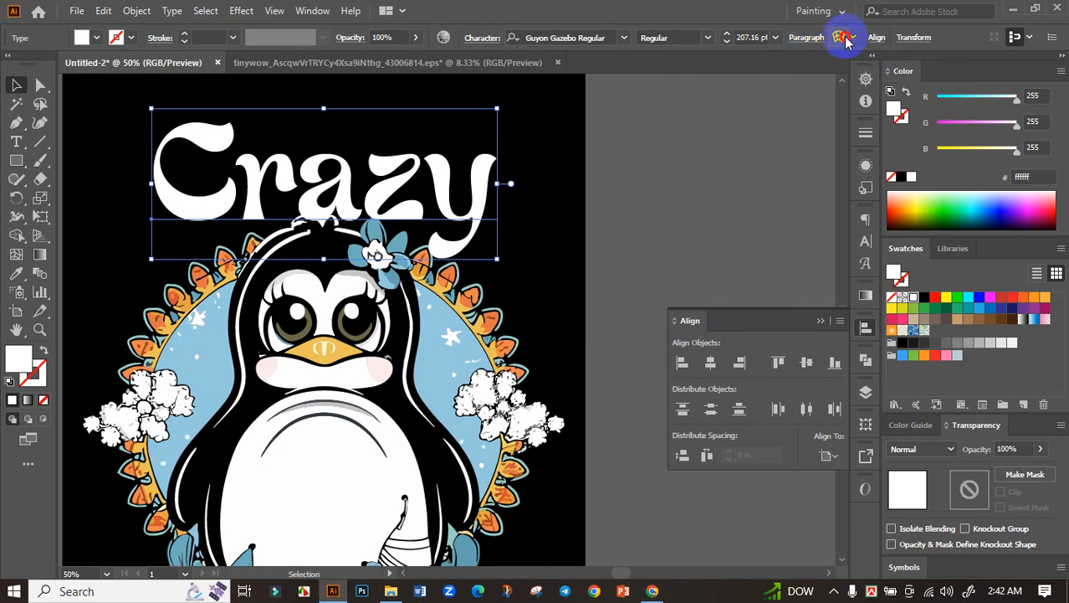
{"action": "left_click", "coordinate": [896, 255]}
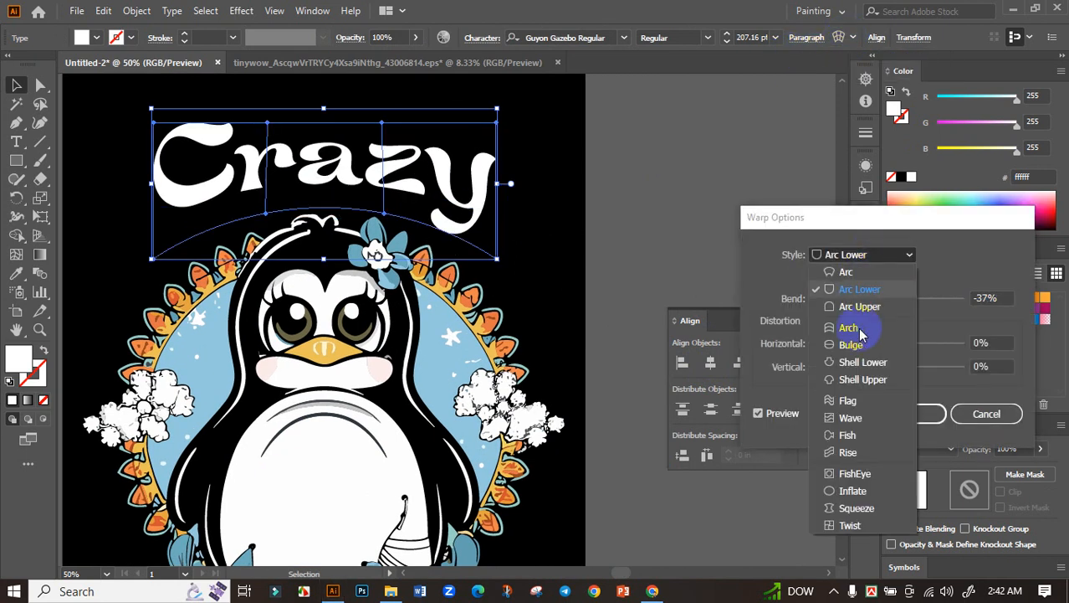
{"action": "left_click", "coordinate": [859, 347]}
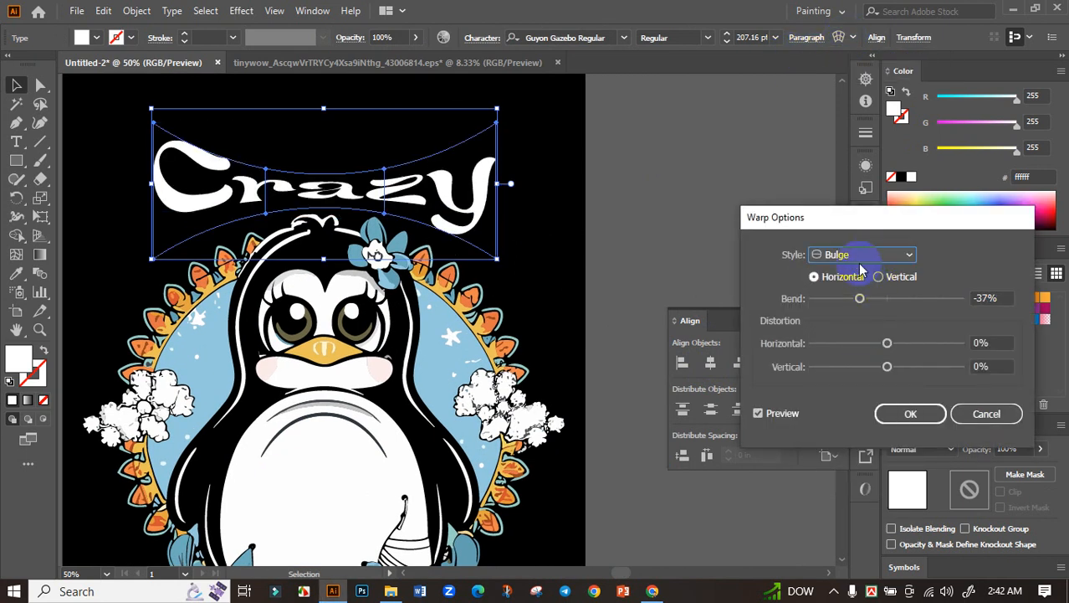
{"action": "mouse_move", "coordinate": [862, 298]}
{"action": "left_mouse_down"}
{"action": "mouse_move", "coordinate": [905, 299]}
{"action": "mouse_move", "coordinate": [856, 304]}
{"action": "mouse_move", "coordinate": [880, 302]}
{"action": "left_mouse_up"}
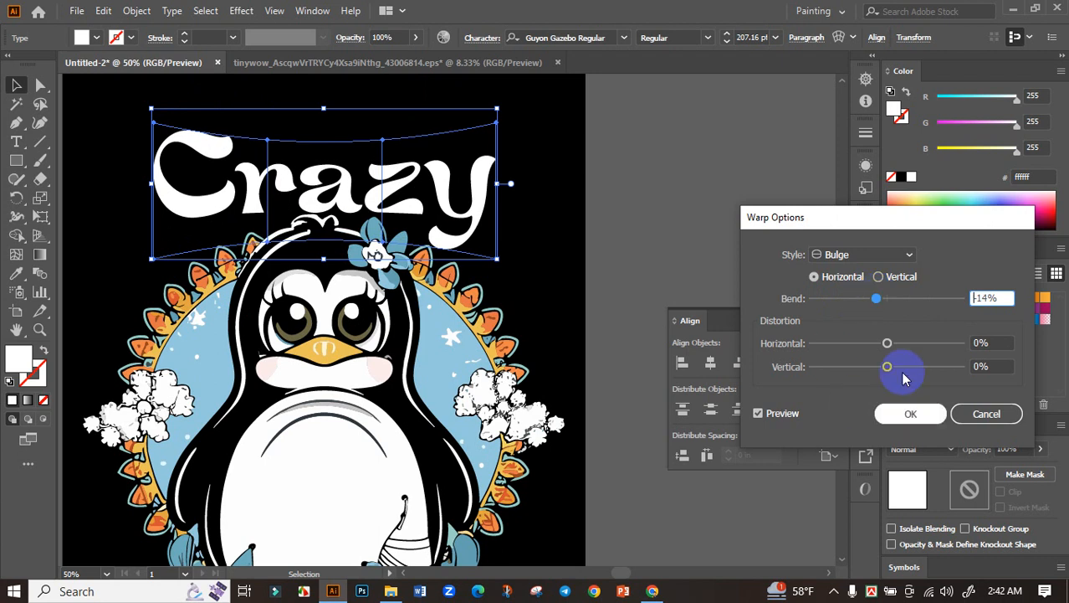
{"action": "left_click", "coordinate": [894, 340]}
{"action": "left_click_drag", "start_coordinate": [893, 342], "coordinate": [853, 349]}
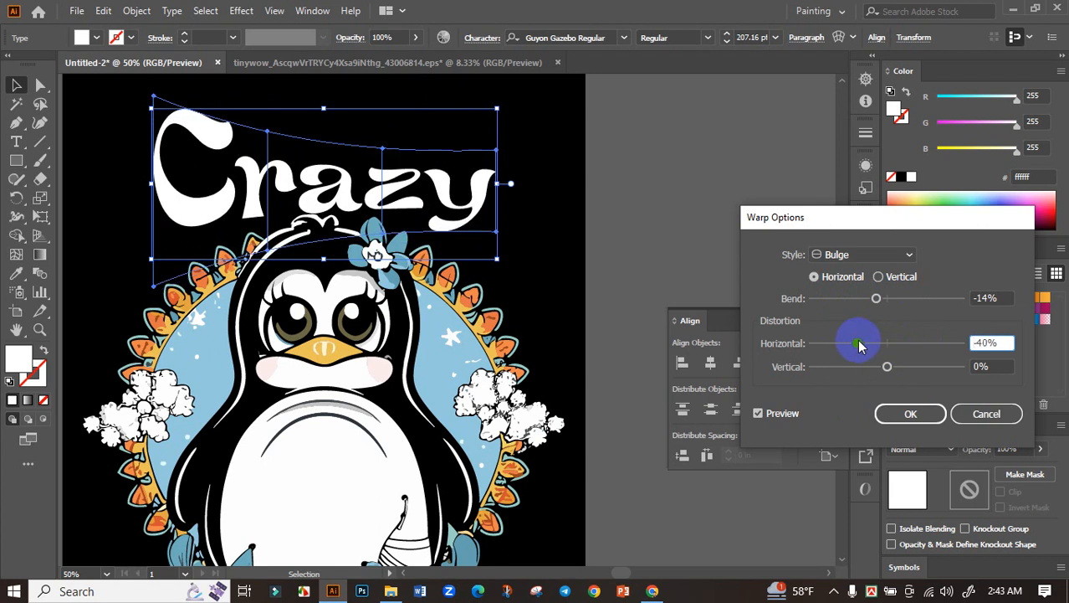
{"action": "left_click", "coordinate": [909, 413]}
{"action": "left_click", "coordinate": [822, 322]}
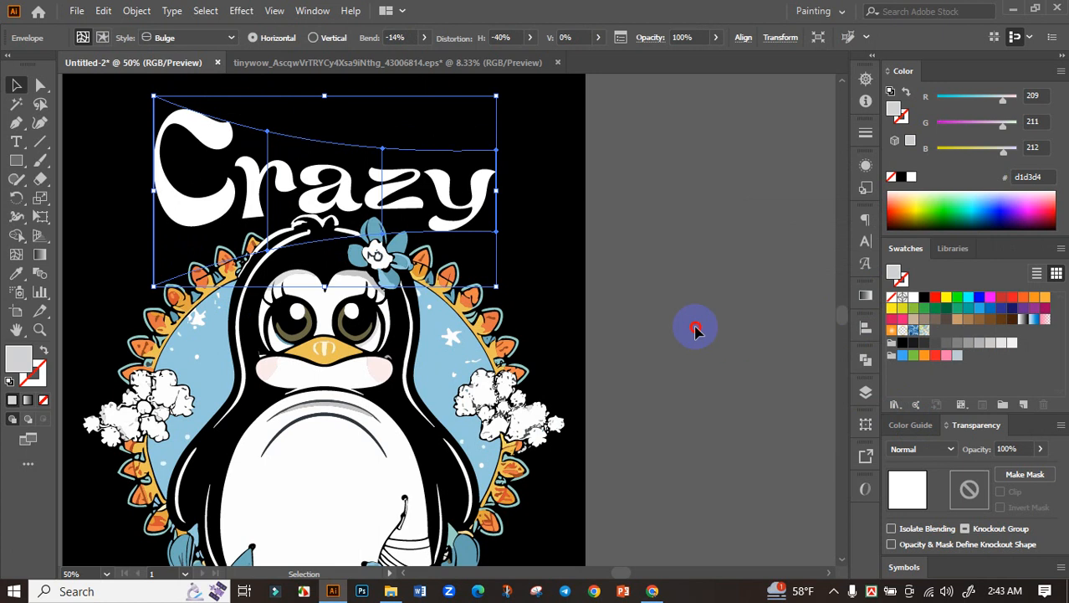
{"action": "left_click", "coordinate": [658, 334]}
Move the "Lady" text onto the black artboard below the penguin and fill it white.
{"action": "scroll", "coordinate": [669, 343], "scroll_direction": "down", "scroll_amount": 3}
{"action": "left_click_drag", "start_coordinate": [681, 353], "coordinate": [599, 236]}
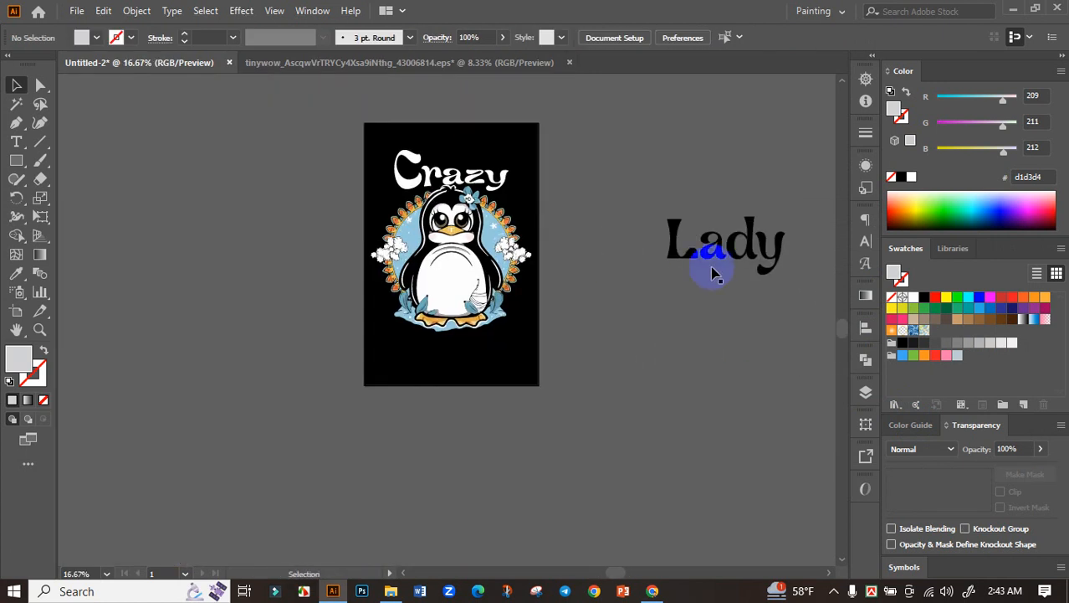
{"action": "left_click", "coordinate": [740, 251]}
{"action": "left_click_drag", "start_coordinate": [756, 244], "coordinate": [552, 338]}
{"action": "scroll", "coordinate": [467, 356], "scroll_direction": "up", "scroll_amount": 2}
{"action": "left_click", "coordinate": [914, 297]}
Warp "Lady" with a horizontal Bulge at -14% bend and 40% horizontal distortion, and shift it slightly upward.
{"action": "left_click", "coordinate": [837, 38]}
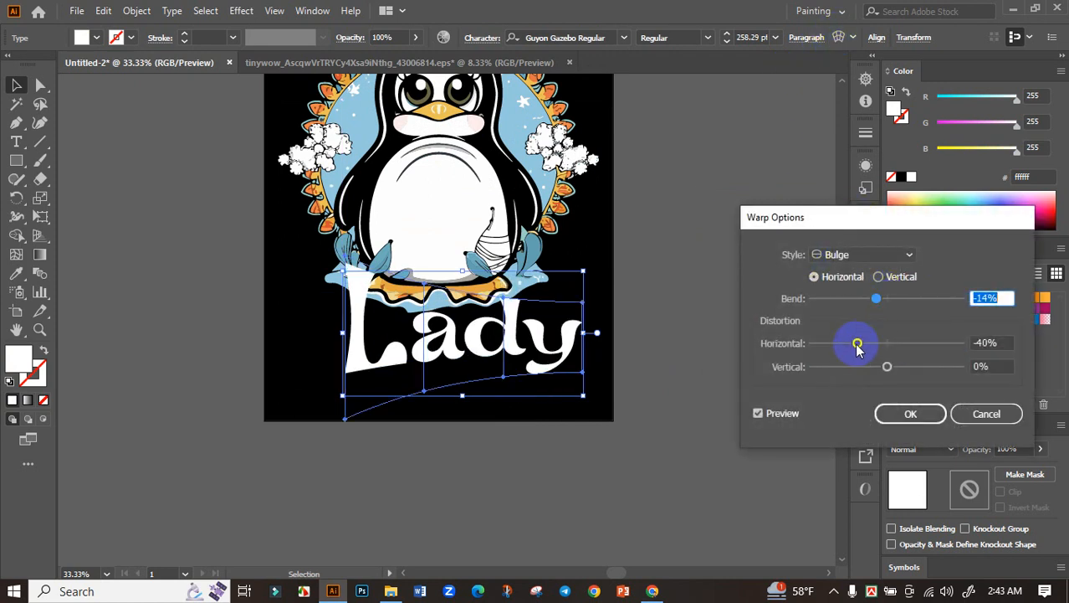
{"action": "left_click_drag", "start_coordinate": [858, 343], "coordinate": [920, 345]}
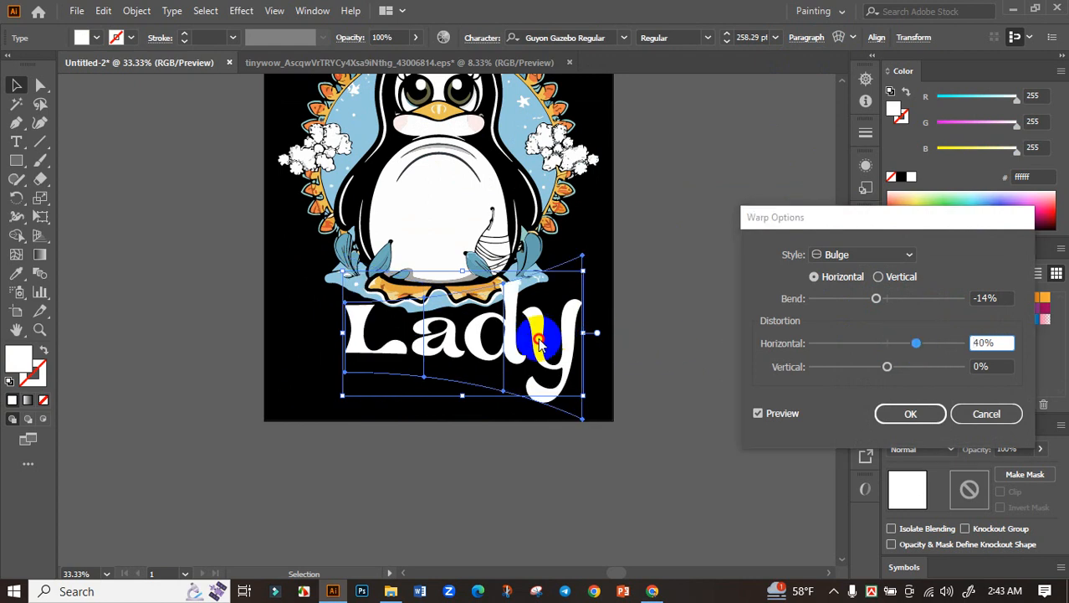
{"action": "left_click", "coordinate": [893, 414]}
{"action": "mouse_move", "coordinate": [430, 336]}
{"action": "left_mouse_down"}
{"action": "mouse_move", "coordinate": [415, 342]}
{"action": "mouse_move", "coordinate": [437, 316]}
{"action": "left_mouse_up"}
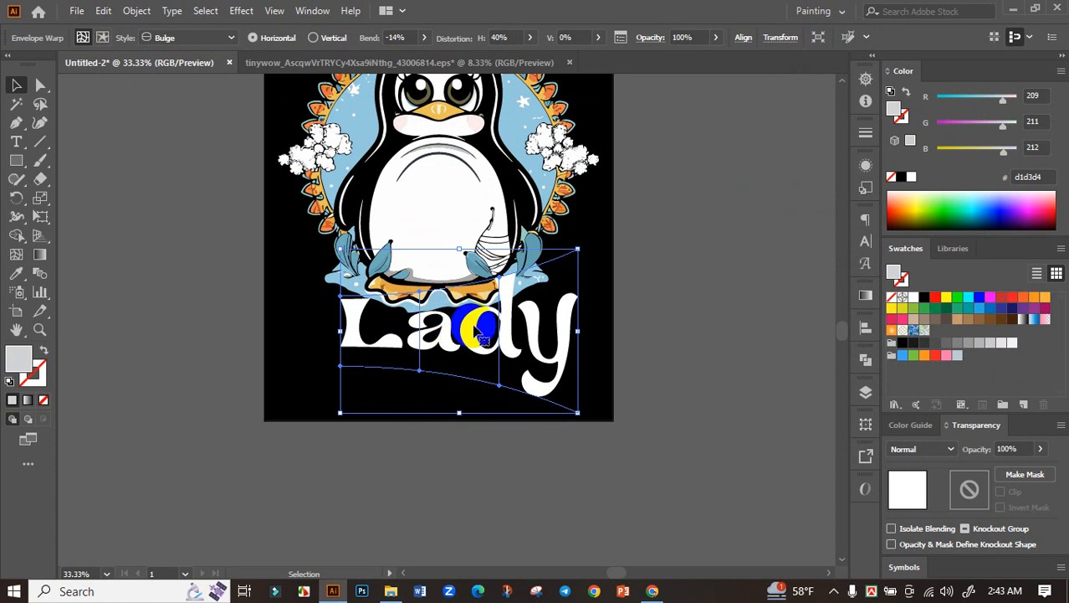
{"action": "key", "text": "ctrl+minus"}
{"action": "left_click", "coordinate": [604, 318]}
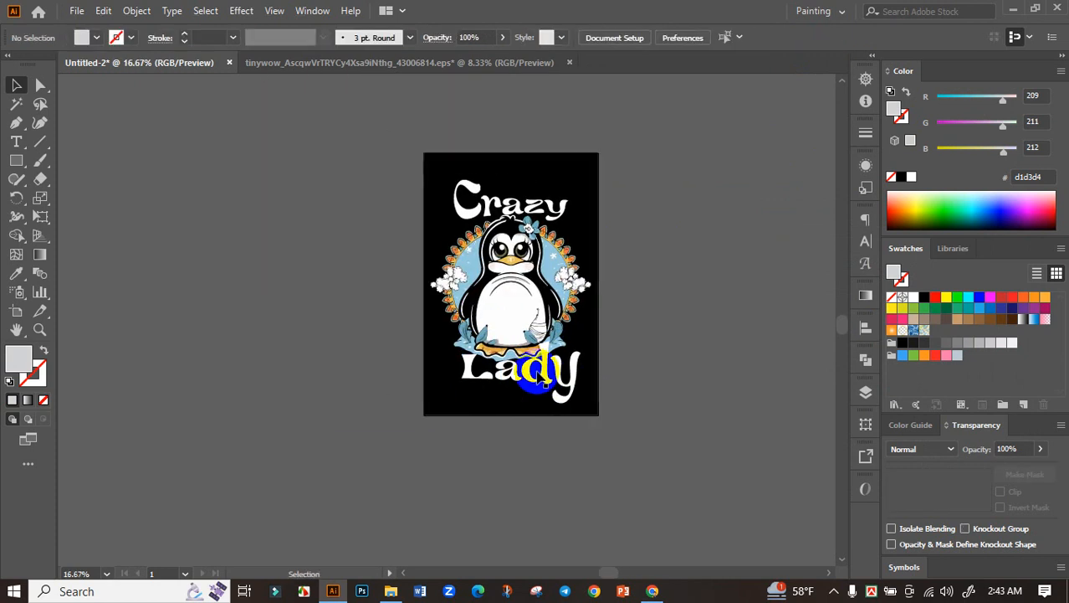
Center the warped "Lady" lettering horizontally on the artboard.
{"action": "left_click", "coordinate": [542, 379]}
{"action": "left_click", "coordinate": [866, 327]}
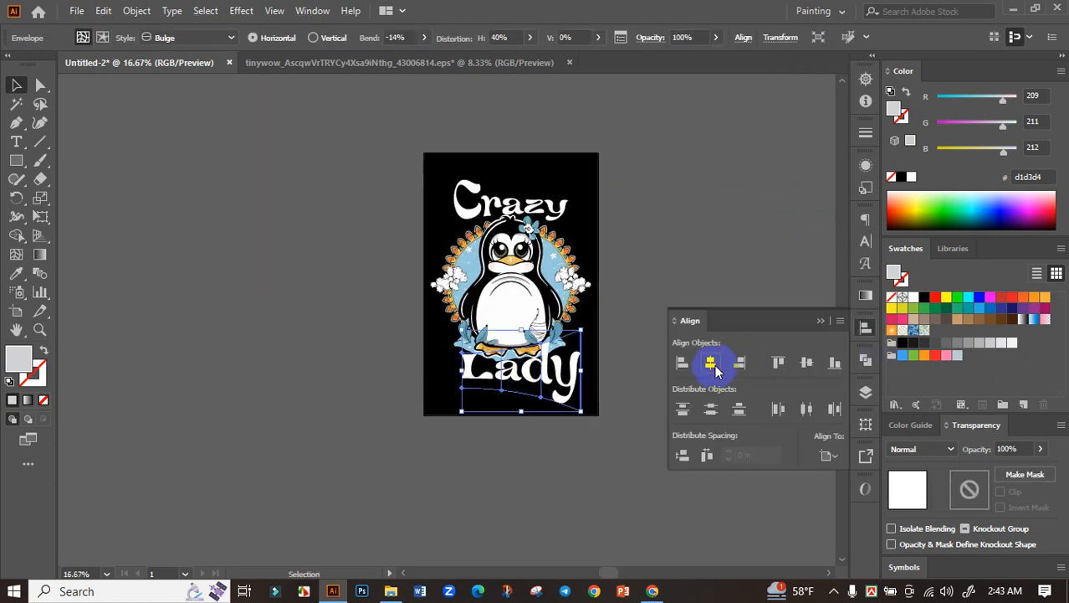
{"action": "left_click", "coordinate": [713, 364]}
{"action": "left_click", "coordinate": [725, 293]}
{"action": "scroll", "coordinate": [529, 343], "scroll_direction": "up", "scroll_amount": 3}
{"action": "left_click_drag", "start_coordinate": [572, 335], "coordinate": [527, 292]}
{"action": "scroll", "coordinate": [503, 310], "scroll_direction": "down", "scroll_amount": 2}
{"action": "scroll", "coordinate": [563, 370], "scroll_direction": "down", "scroll_amount": 2}
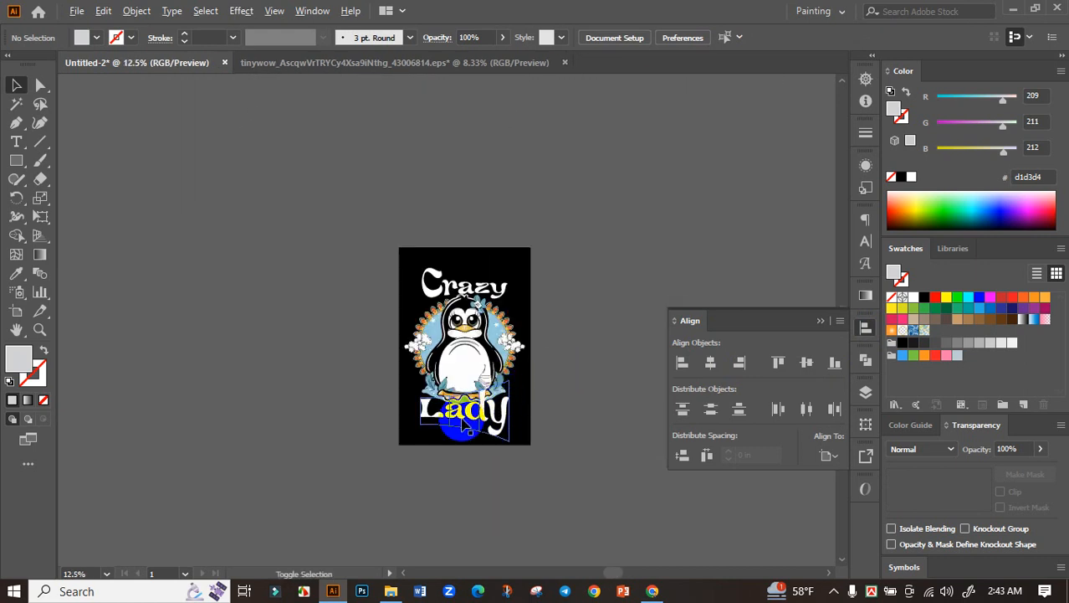
Set the horizontal distortion of the "Crazy" Bulge warp to 0%.
{"action": "scroll", "coordinate": [456, 428], "scroll_direction": "up", "scroll_amount": 1}
{"action": "scroll", "coordinate": [538, 292], "scroll_direction": "up", "scroll_amount": 1}
{"action": "scroll", "coordinate": [538, 292], "scroll_direction": "right", "scroll_amount": 1}
{"action": "scroll", "coordinate": [480, 269], "scroll_direction": "up", "scroll_amount": 4}
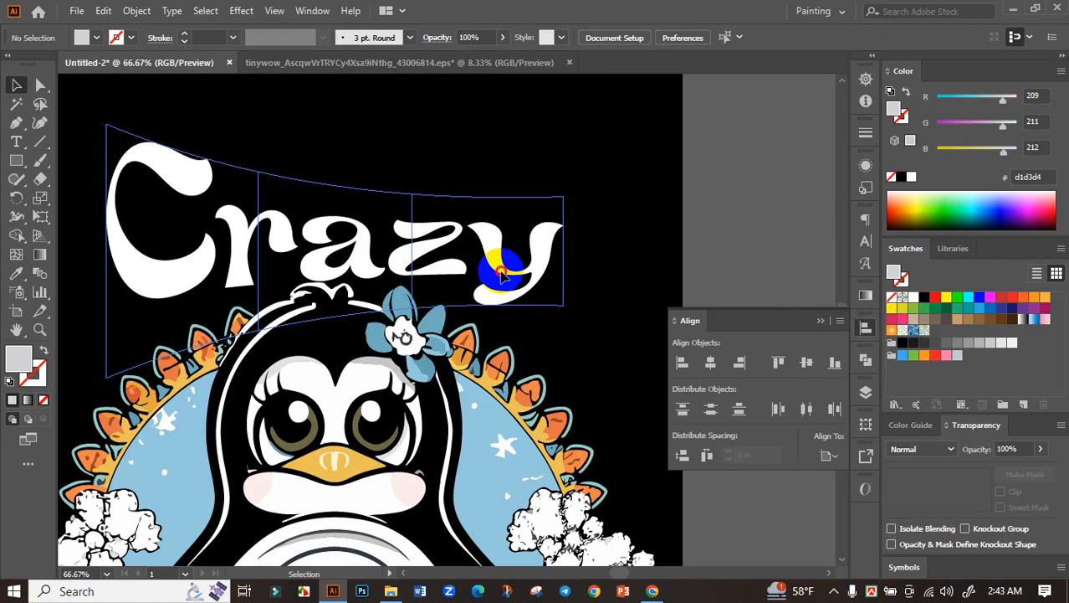
{"action": "left_click", "coordinate": [500, 266]}
{"action": "scroll", "coordinate": [511, 251], "scroll_direction": "down", "scroll_amount": 3}
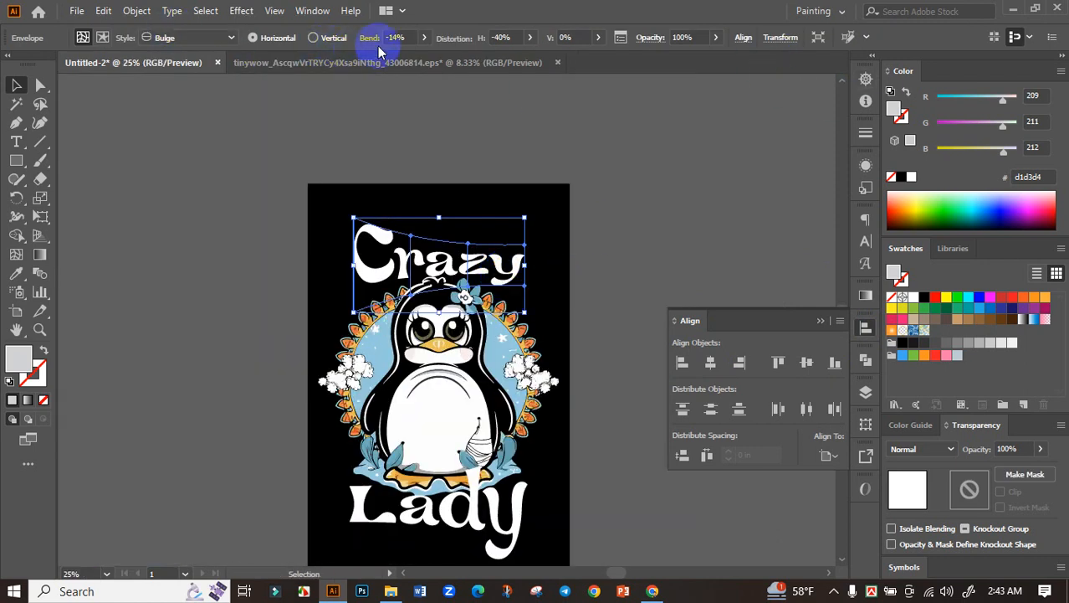
{"action": "left_click", "coordinate": [530, 37]}
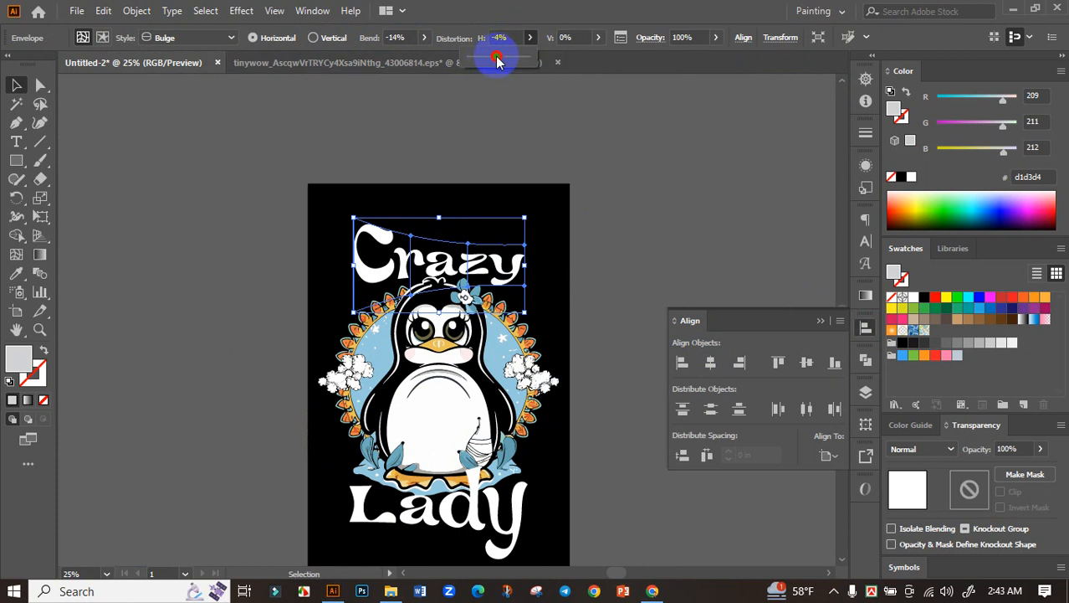
{"action": "left_click_drag", "start_coordinate": [500, 59], "coordinate": [504, 31]}
{"action": "left_click", "coordinate": [502, 38]}
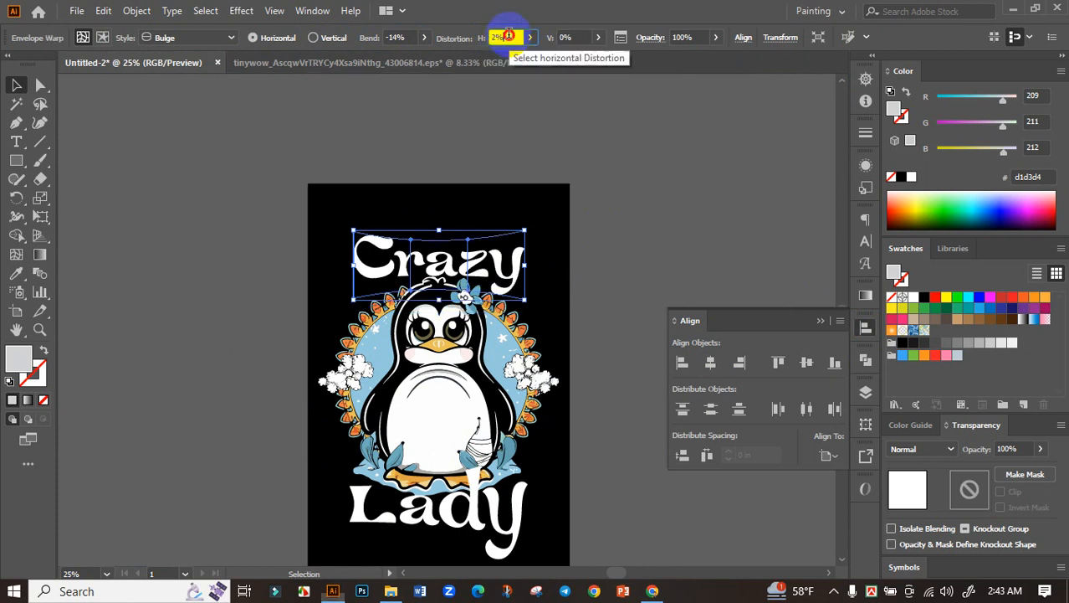
{"action": "type", "text": "0"}
{"action": "key", "text": "Return"}
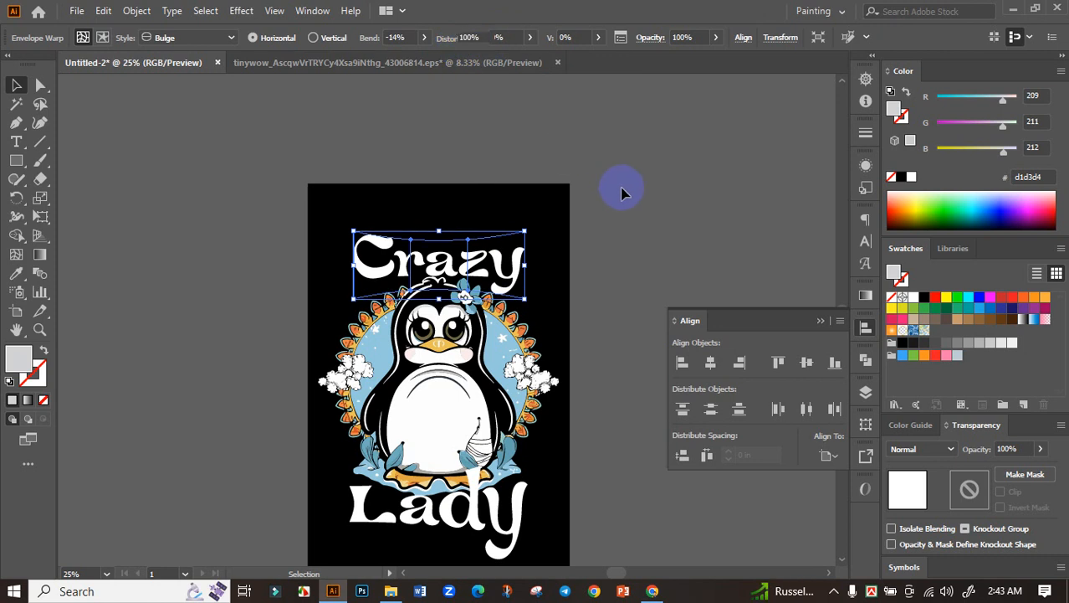
{"action": "left_click", "coordinate": [621, 193]}
Set the horizontal distortion of the "Lady" Bulge warp to 0%.
{"action": "scroll", "coordinate": [586, 251], "scroll_direction": "down", "scroll_amount": 3}
{"action": "left_click", "coordinate": [474, 414]}
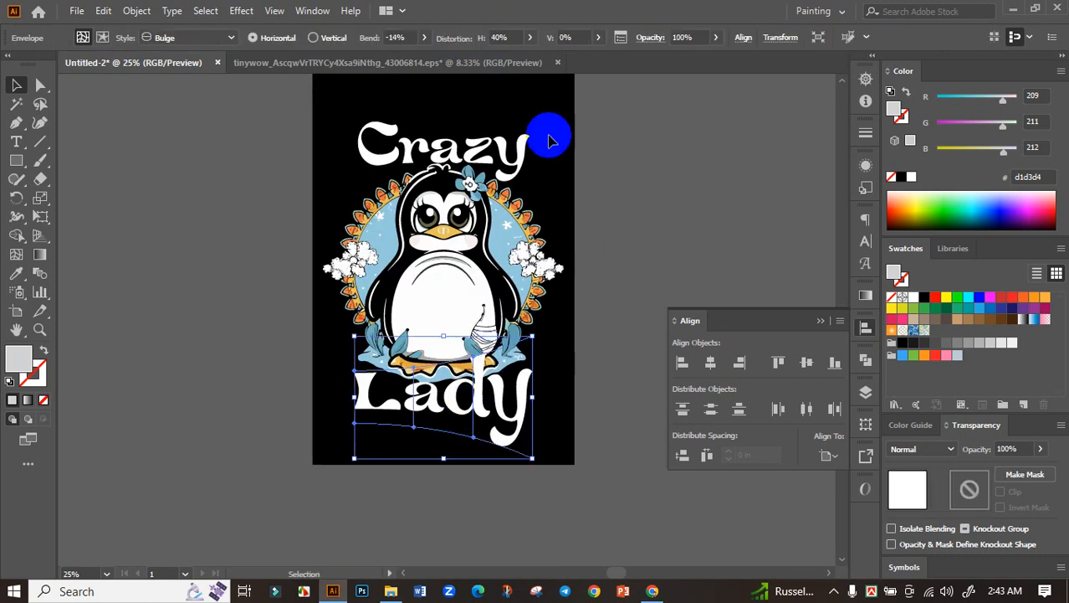
{"action": "left_click", "coordinate": [507, 37]}
{"action": "type", "text": "0"}
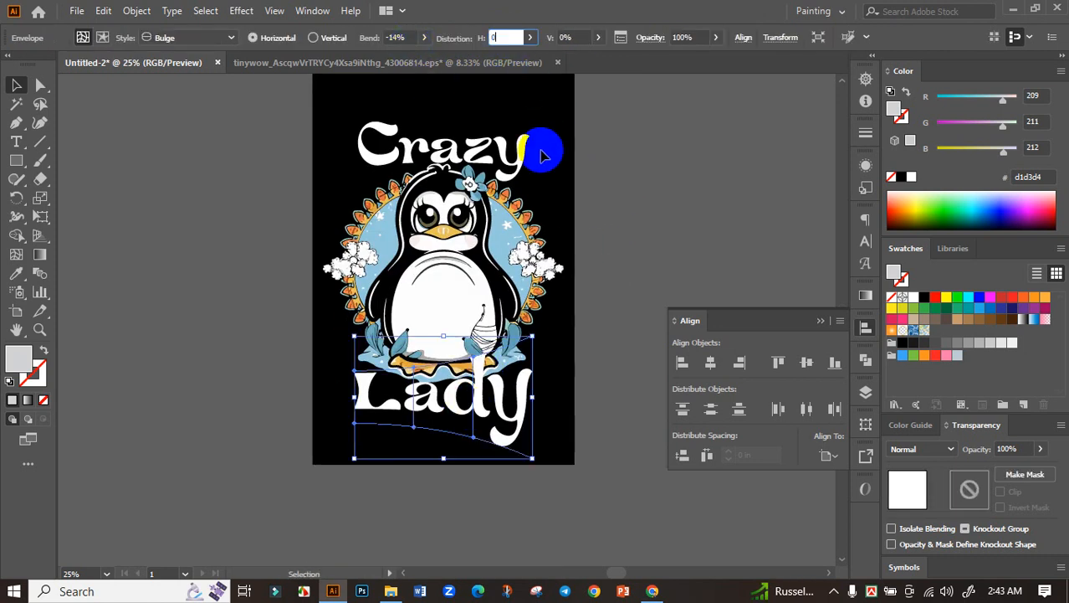
{"action": "key", "text": "Return"}
{"action": "left_click", "coordinate": [641, 256]}
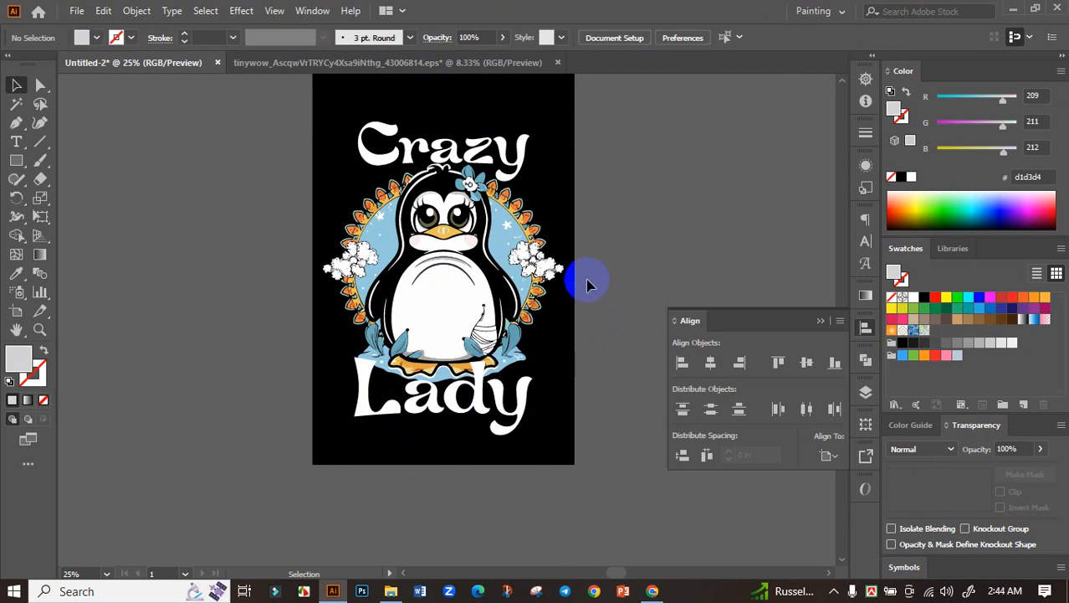
Fine-tune the vertical position of "Lady" directly beneath the penguin's feet.
{"action": "scroll", "coordinate": [586, 280], "scroll_direction": "down", "scroll_amount": 2}
{"action": "scroll", "coordinate": [501, 318], "scroll_direction": "up", "scroll_amount": 3}
{"action": "left_click", "coordinate": [564, 372]}
{"action": "left_click_drag", "start_coordinate": [566, 372], "coordinate": [561, 381]}
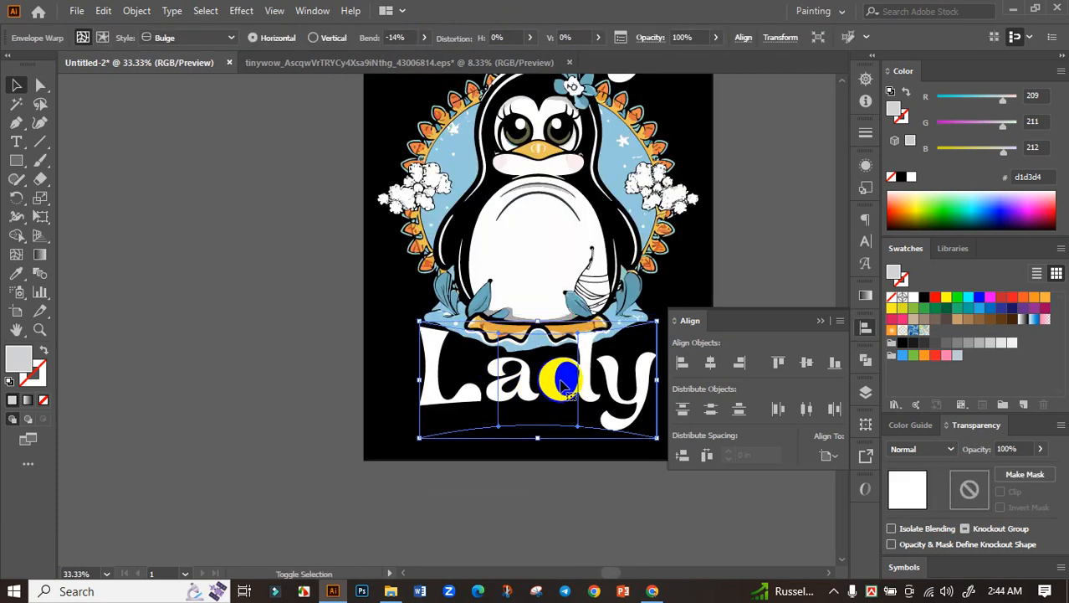
{"action": "left_click", "coordinate": [564, 381], "text": "shift"}
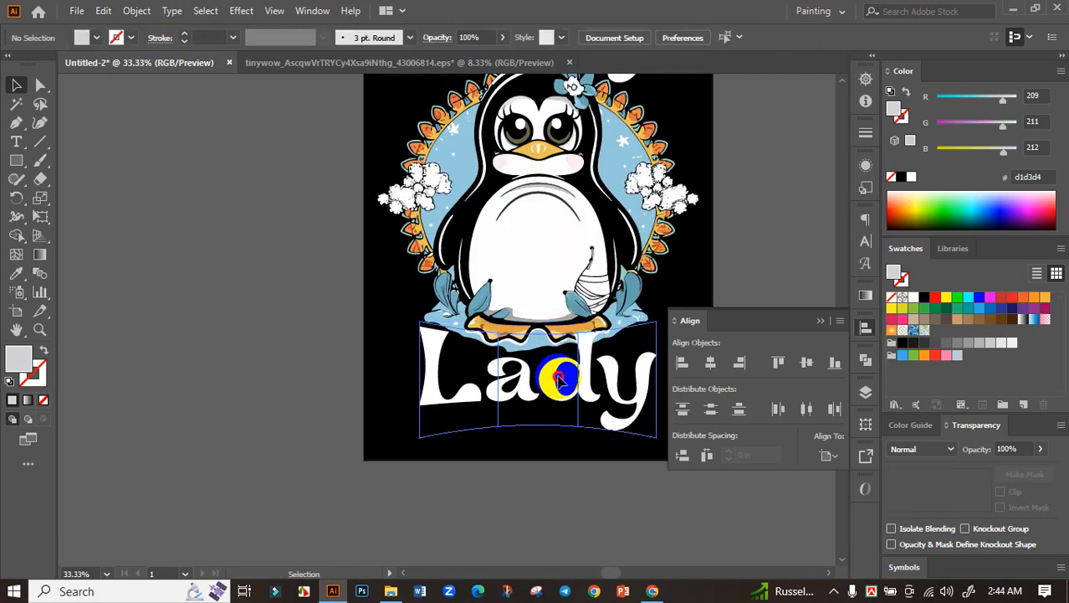
{"action": "left_click", "coordinate": [561, 379]}
{"action": "left_click_drag", "start_coordinate": [559, 375], "coordinate": [560, 369]}
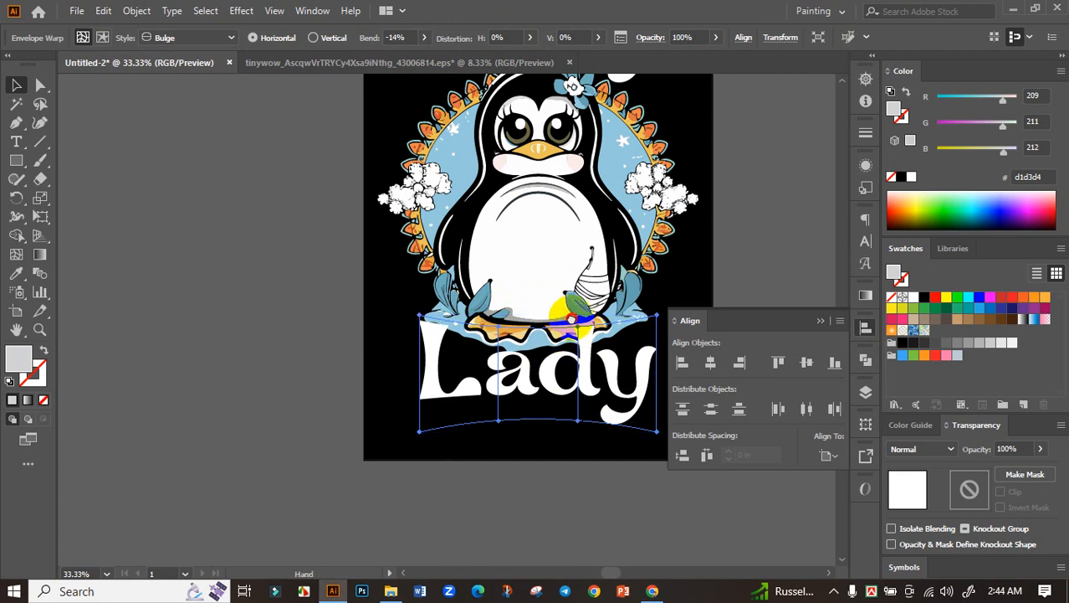
Stretch the warped "Crazy" lettering taller from its upper edge and adjust its position over the penguin's head.
{"action": "left_click_drag", "start_coordinate": [573, 318], "coordinate": [419, 411]}
{"action": "left_click", "coordinate": [581, 246]}
{"action": "left_click_drag", "start_coordinate": [581, 244], "coordinate": [568, 262]}
{"action": "left_click", "coordinate": [375, 151]}
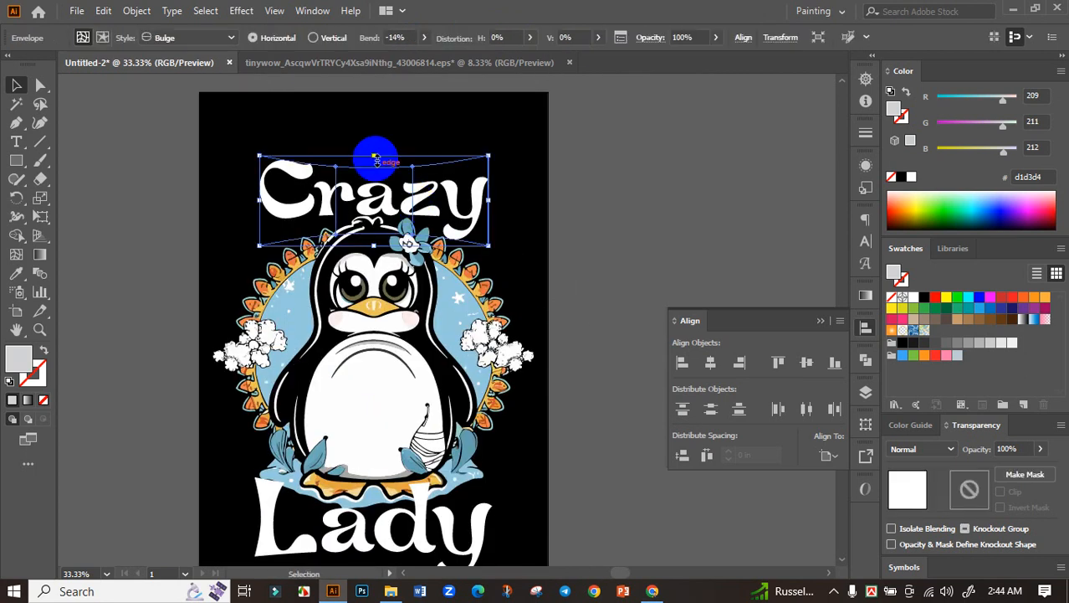
{"action": "left_click_drag", "start_coordinate": [375, 151], "coordinate": [373, 129]}
{"action": "left_click_drag", "start_coordinate": [376, 182], "coordinate": [372, 180]}
{"action": "left_click", "coordinate": [573, 251]}
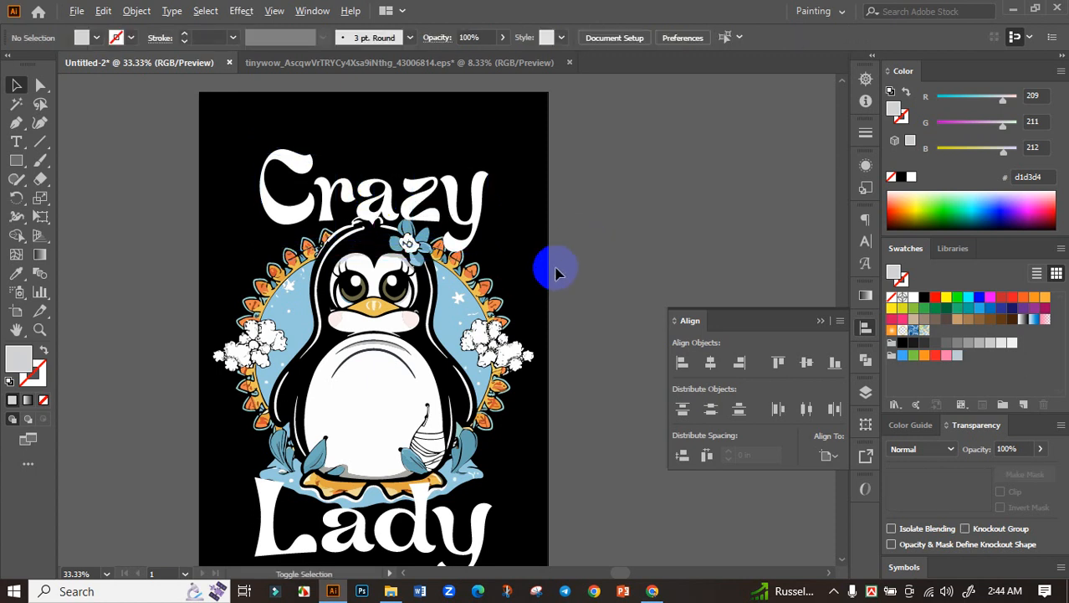
Nudge "Crazy" slightly upward to give the penguin's head more clearance.
{"action": "scroll", "coordinate": [557, 267], "scroll_direction": "down", "scroll_amount": 1}
{"action": "scroll", "coordinate": [556, 318], "scroll_direction": "down", "scroll_amount": 2}
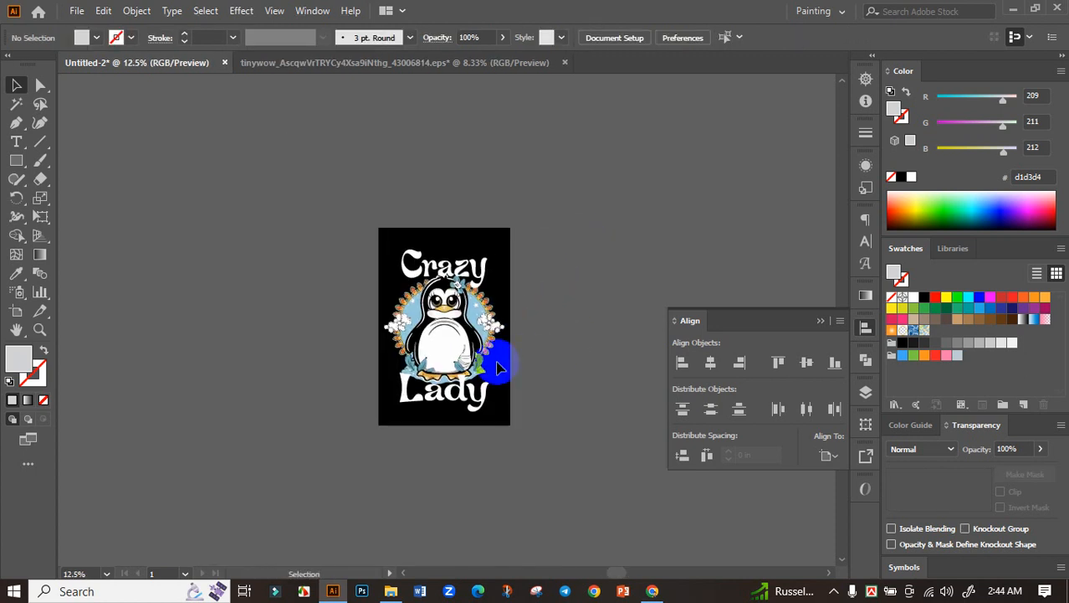
{"action": "scroll", "coordinate": [459, 277], "scroll_direction": "up", "scroll_amount": 4}
{"action": "left_click_drag", "start_coordinate": [416, 166], "coordinate": [418, 154]}
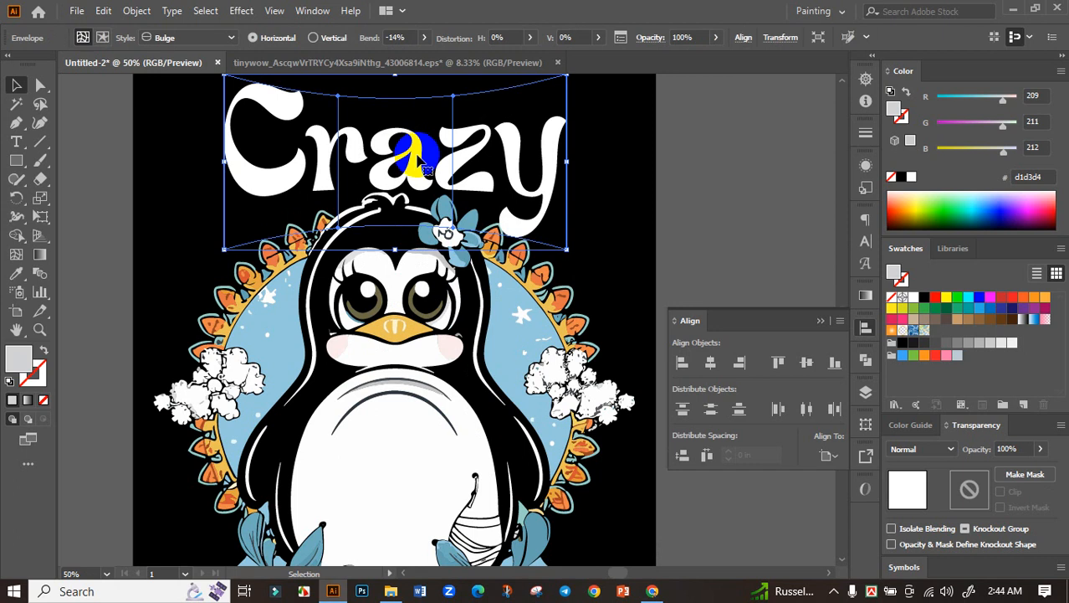
{"action": "scroll", "coordinate": [416, 164], "scroll_direction": "down", "scroll_amount": 3}
{"action": "left_click", "coordinate": [537, 222]}
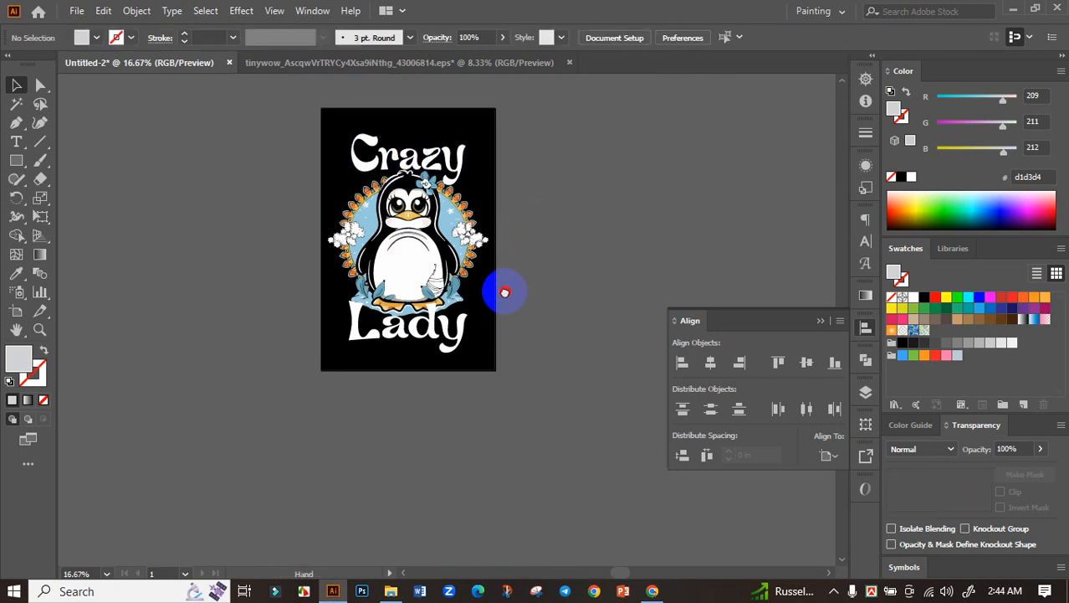
{"action": "scroll", "coordinate": [501, 289], "scroll_direction": "up", "scroll_amount": 1}
{"action": "scroll", "coordinate": [445, 364], "scroll_direction": "up", "scroll_amount": 2}
{"action": "left_click", "coordinate": [439, 364]}
{"action": "scroll", "coordinate": [519, 342], "scroll_direction": "up", "scroll_amount": 3}
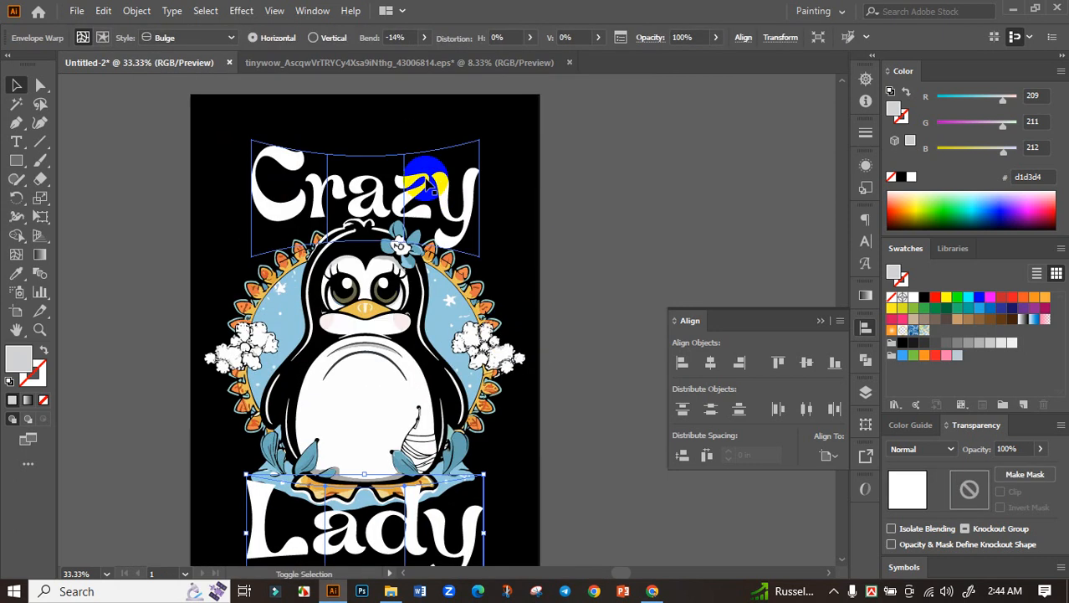
{"action": "left_click", "coordinate": [425, 179], "text": "shift"}
{"action": "left_click", "coordinate": [663, 349]}
Expand the warped "Crazy" and "Lady" lettering together into editable outlines.
{"action": "scroll", "coordinate": [590, 320], "scroll_direction": "down", "scroll_amount": 1}
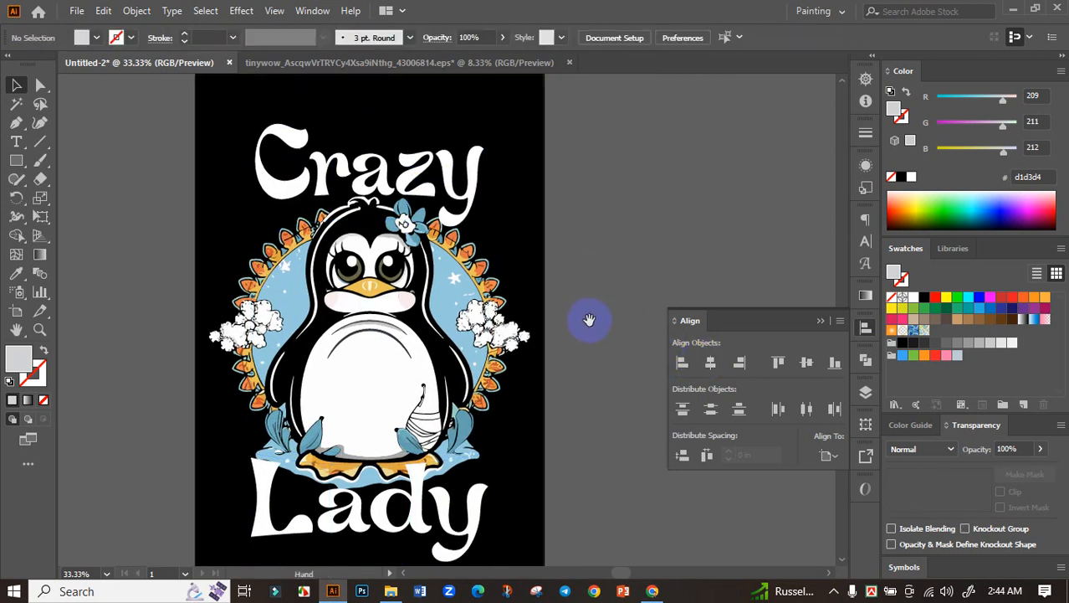
{"action": "left_click", "coordinate": [453, 489]}
{"action": "left_click", "coordinate": [452, 195], "text": "shift"}
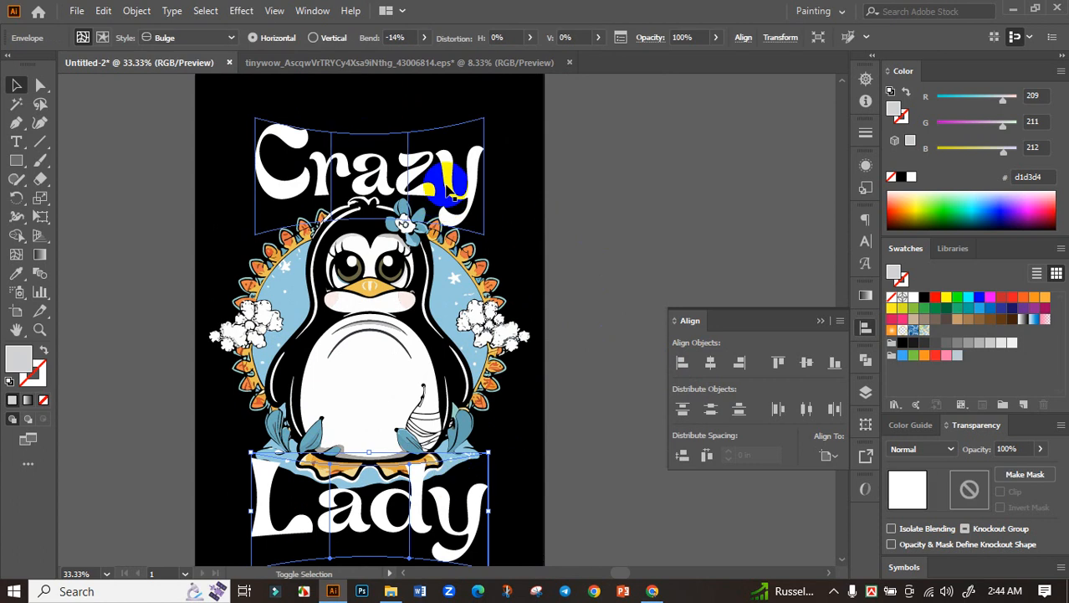
{"action": "left_click", "coordinate": [136, 11]}
{"action": "left_click", "coordinate": [232, 193]}
{"action": "left_click", "coordinate": [413, 379]}
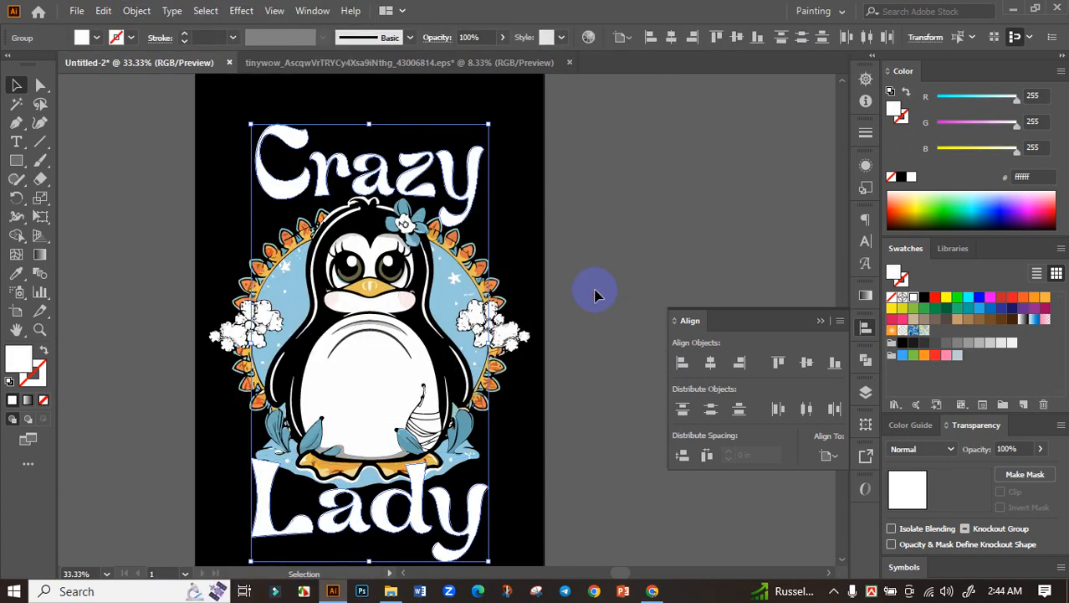
Offset the outlines of the "Crazy" and "Lady" lettering by 0.15 in with Miter joins and a miter limit of 4.
{"action": "left_click", "coordinate": [580, 244]}
{"action": "left_click_drag", "start_coordinate": [561, 316], "coordinate": [584, 317]}
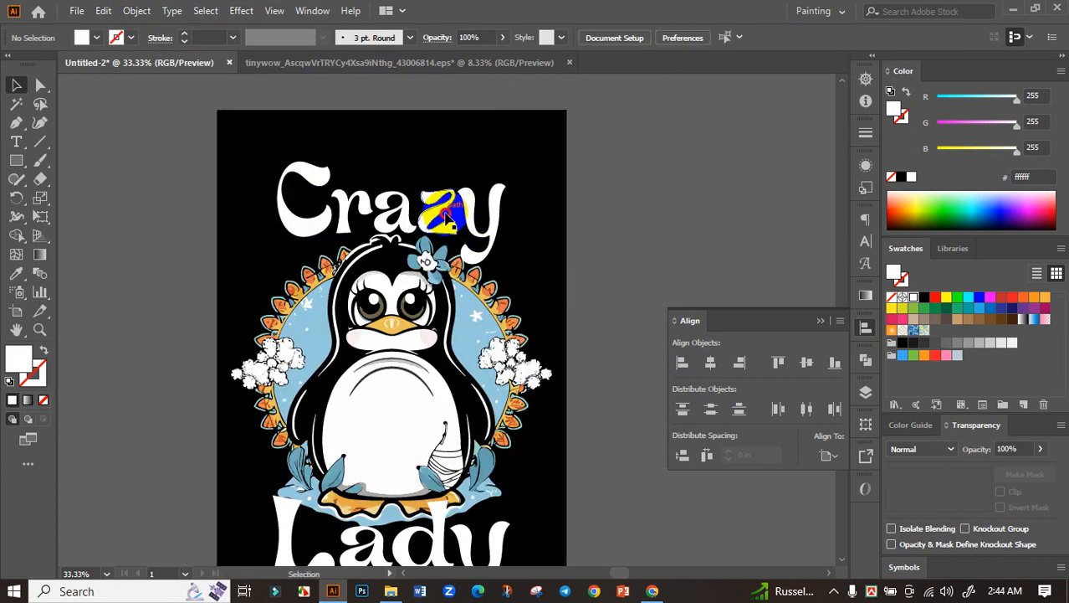
{"action": "left_click", "coordinate": [470, 199]}
{"action": "left_click_drag", "start_coordinate": [590, 374], "coordinate": [541, 358]}
{"action": "left_click", "coordinate": [411, 367], "text": "shift"}
{"action": "left_click", "coordinate": [136, 10]}
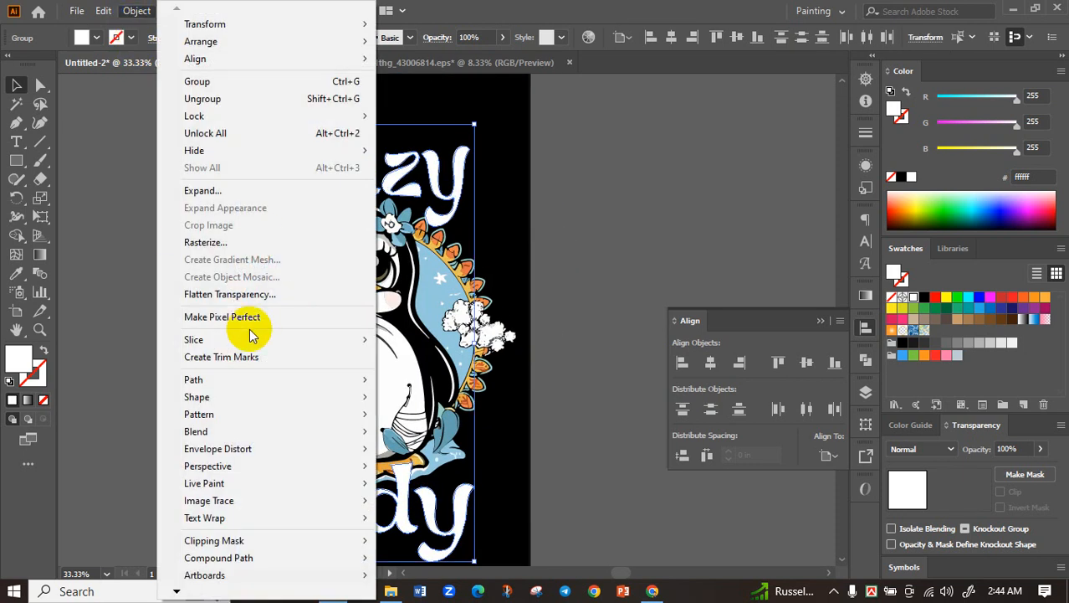
{"action": "mouse_move", "coordinate": [192, 379]}
{"action": "left_click", "coordinate": [428, 436]}
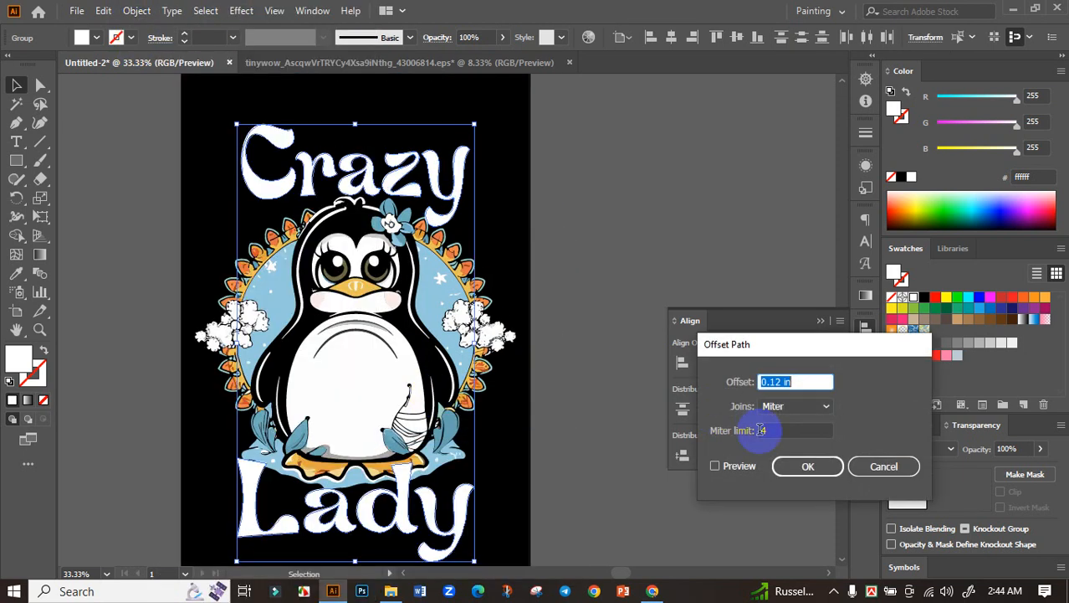
{"action": "left_click", "coordinate": [715, 465]}
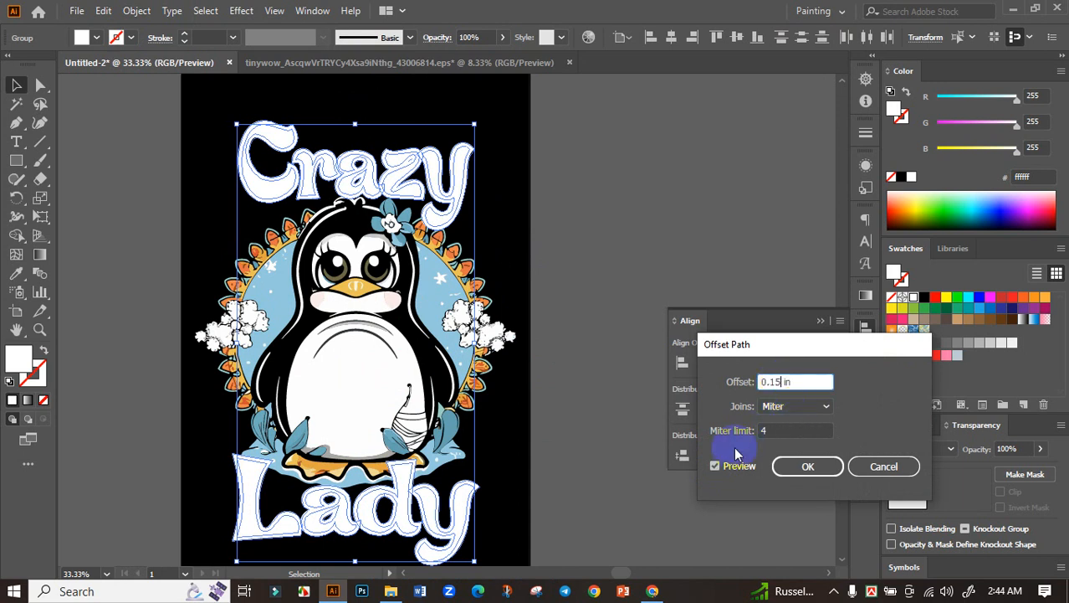
{"action": "left_click", "coordinate": [715, 466]}
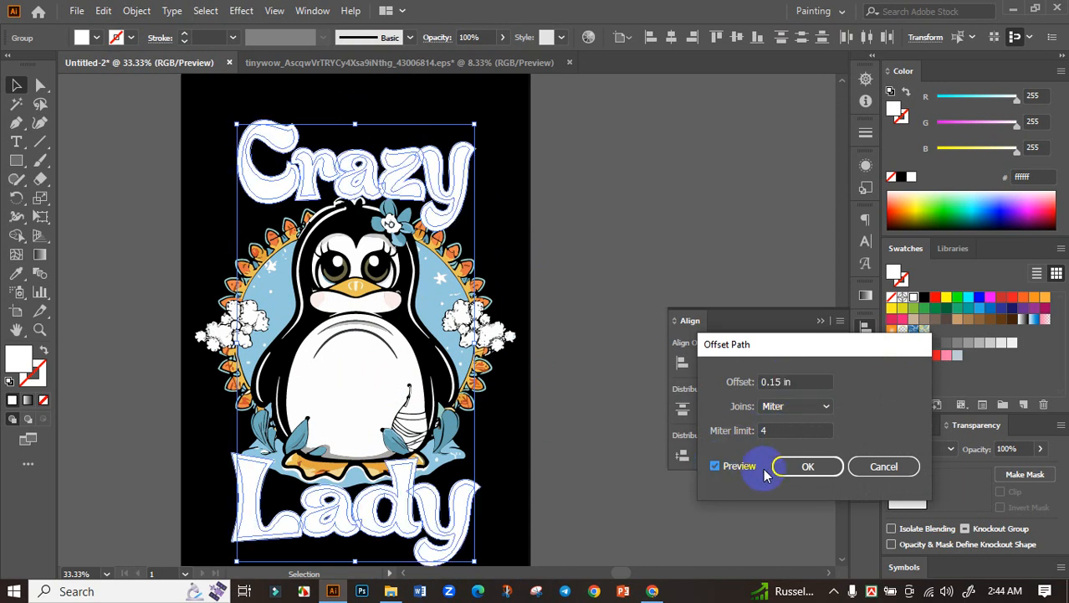
{"action": "left_click", "coordinate": [804, 473]}
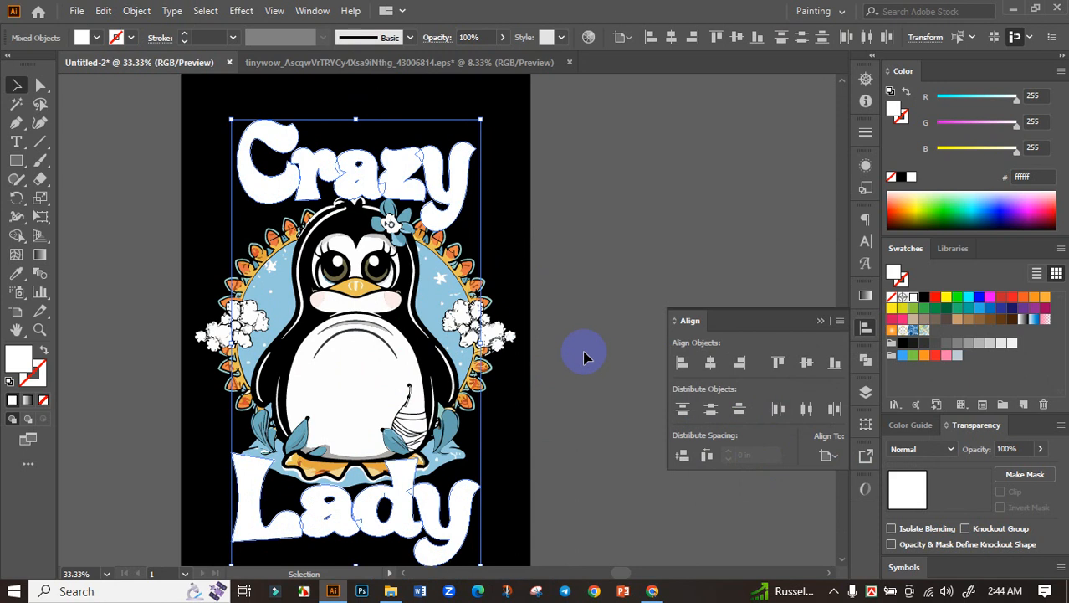
Cut the offset lettering shapes and give the penguin artwork an opacity mask with Clip turned off.
{"action": "left_click", "coordinate": [543, 426]}
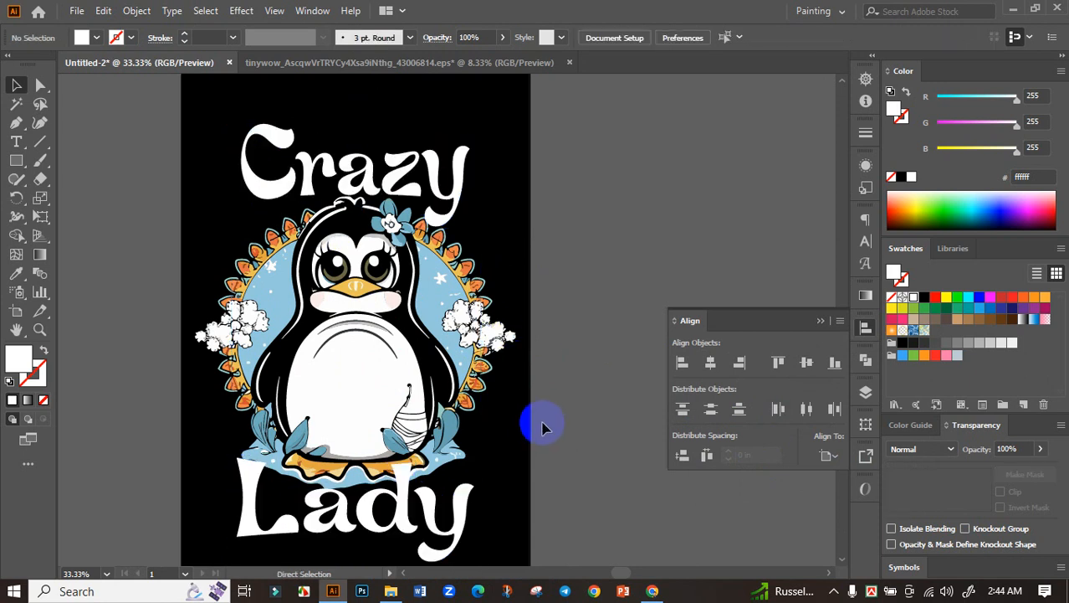
{"action": "left_click_drag", "start_coordinate": [542, 392], "coordinate": [503, 390]}
{"action": "left_click", "coordinate": [349, 341]}
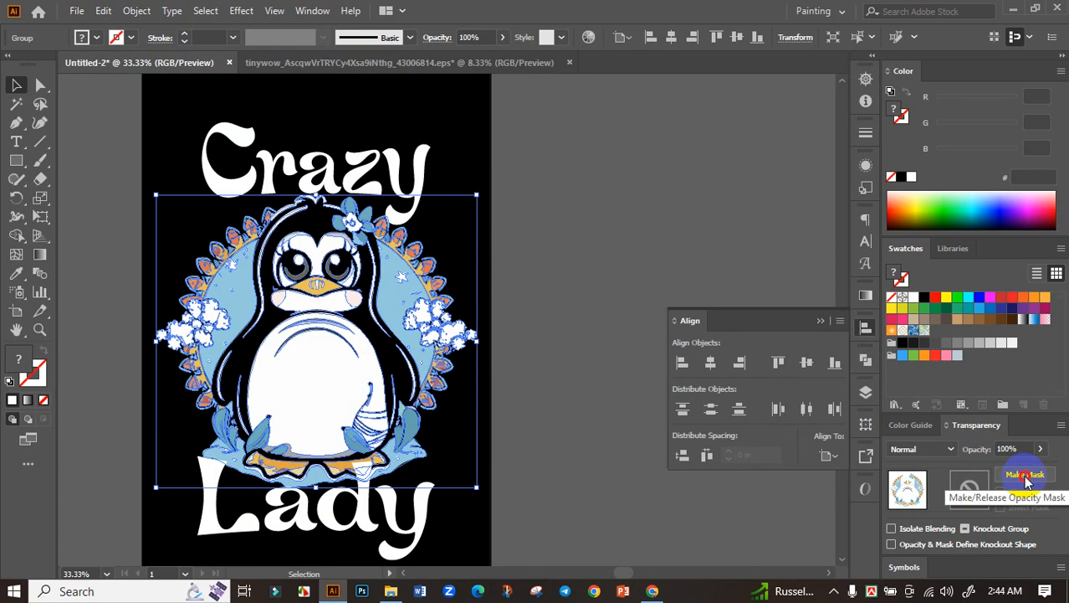
{"action": "left_click", "coordinate": [1025, 476]}
{"action": "left_click", "coordinate": [1000, 492]}
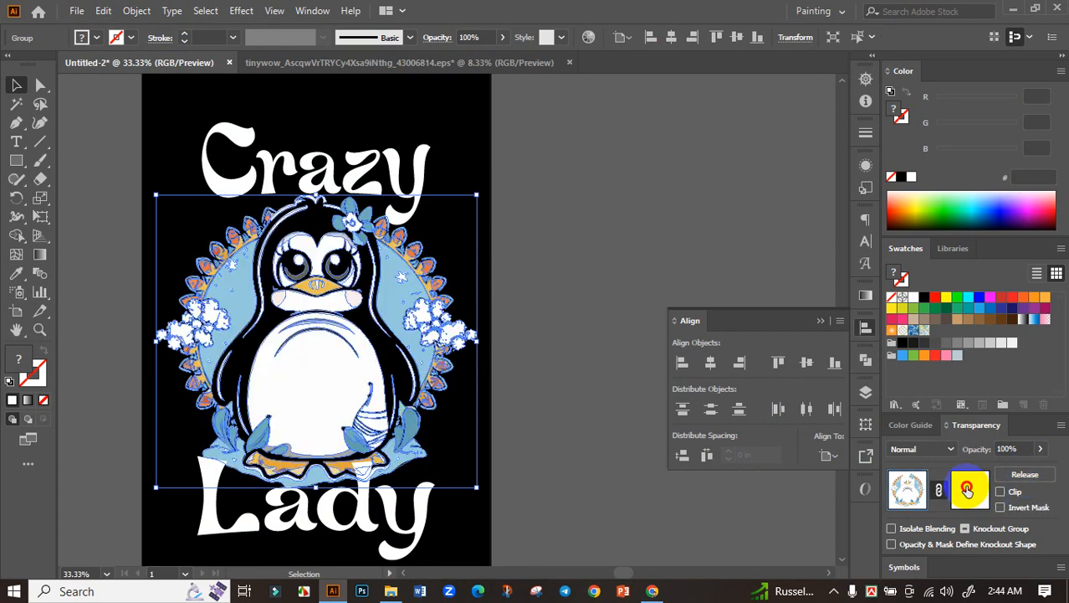
Paste the offset lettering in place inside the penguin's opacity mask, fill it black (000000), and return to editing the artwork.
{"action": "left_click", "coordinate": [967, 489]}
{"action": "key", "text": "ctrl+f"}
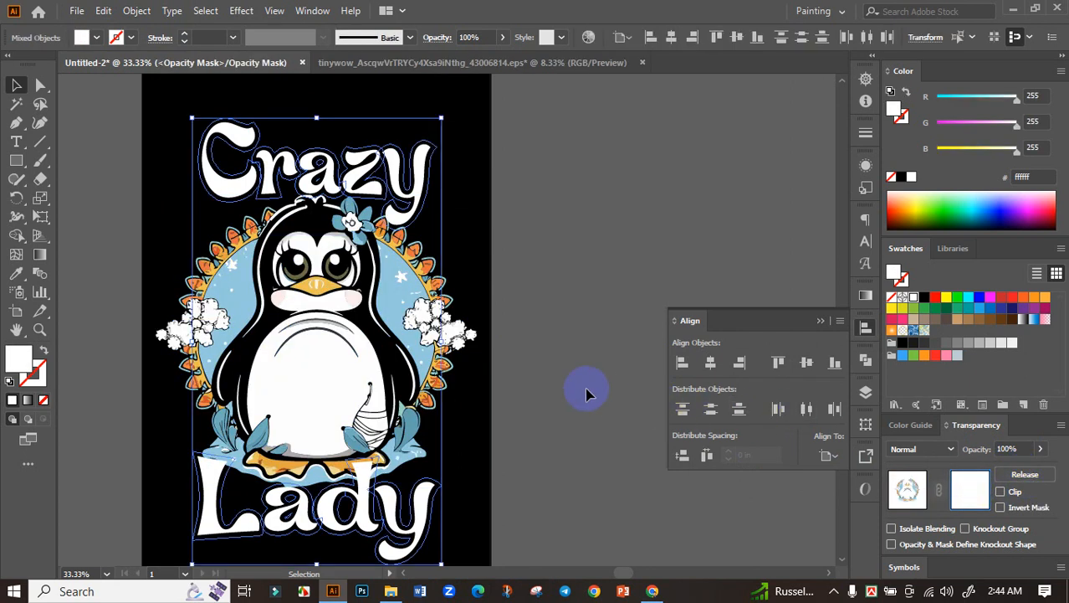
{"action": "left_click", "coordinate": [901, 176]}
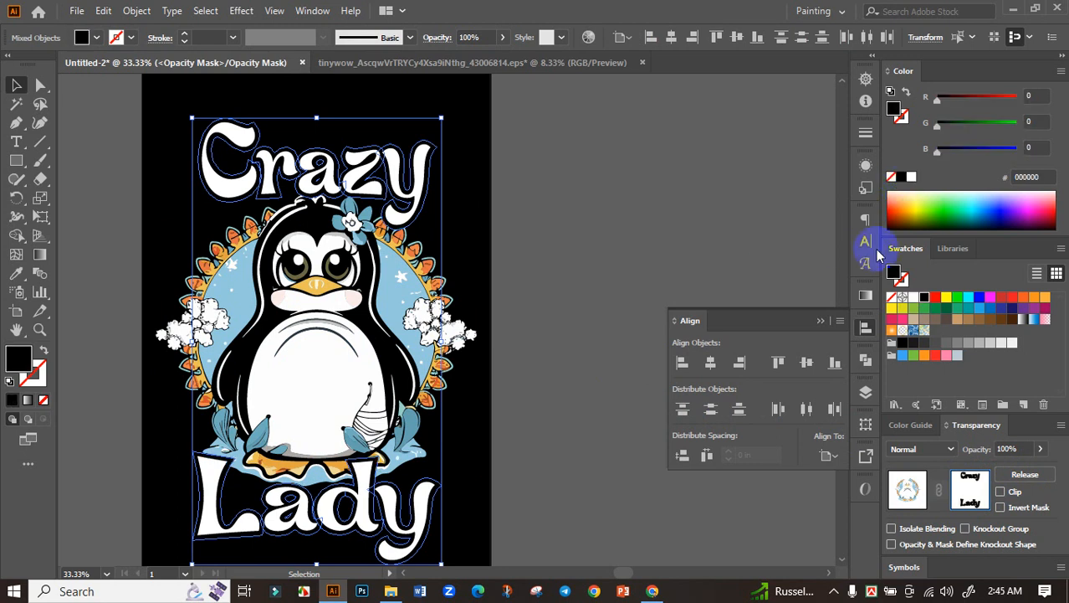
{"action": "left_click", "coordinate": [909, 485]}
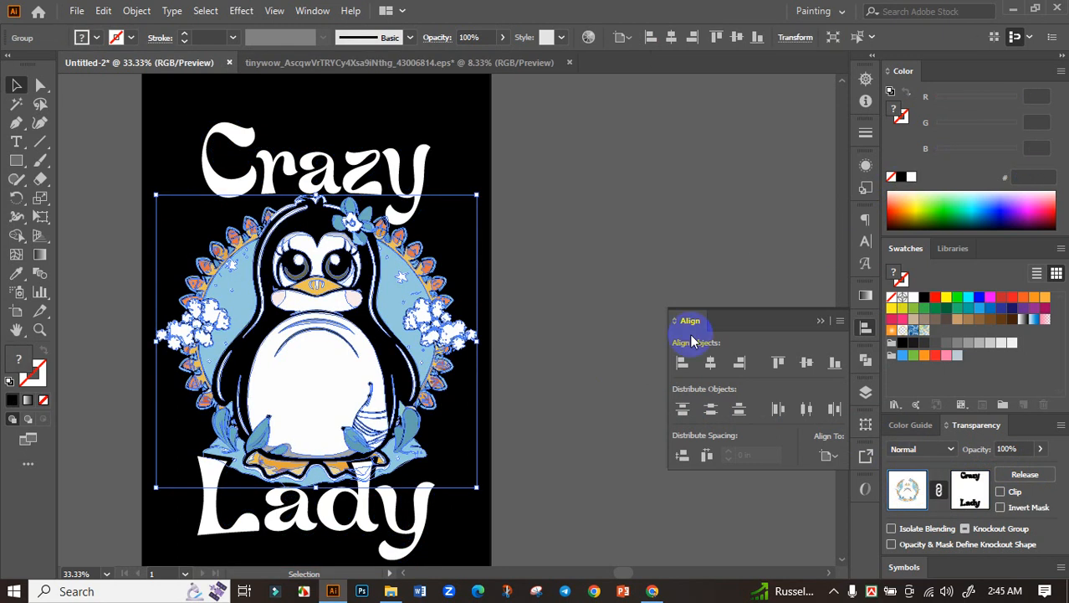
{"action": "left_click", "coordinate": [652, 309]}
{"action": "scroll", "coordinate": [521, 291], "scroll_direction": "down", "scroll_amount": 2}
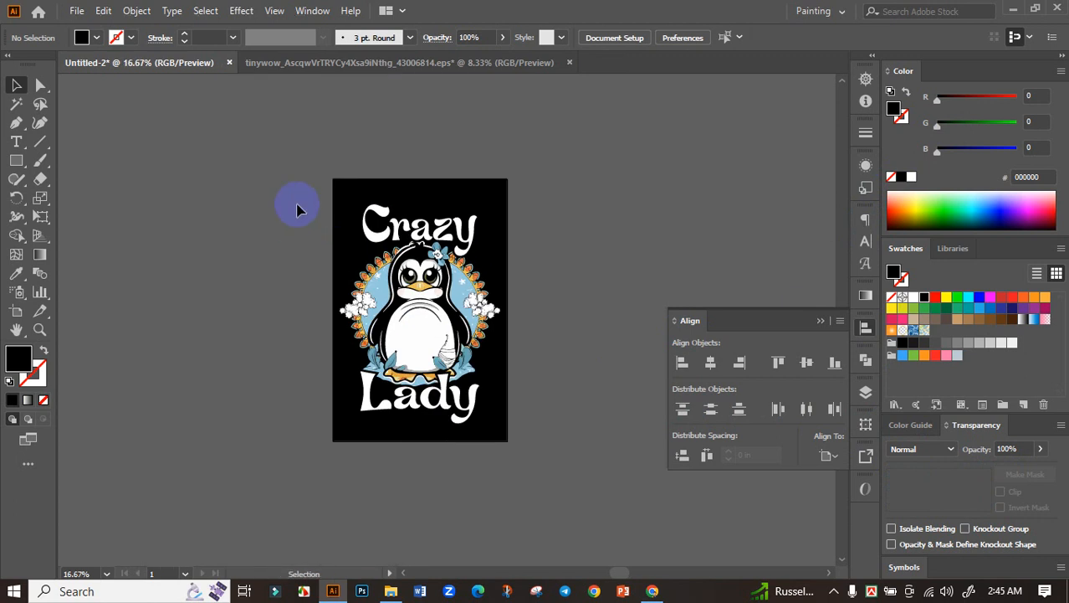
Move the penguin and lettering off the black artboard to inspect the masked gaps around the letters, and undo the move.
{"action": "left_click_drag", "start_coordinate": [324, 187], "coordinate": [493, 433]}
{"action": "left_click", "coordinate": [207, 332]}
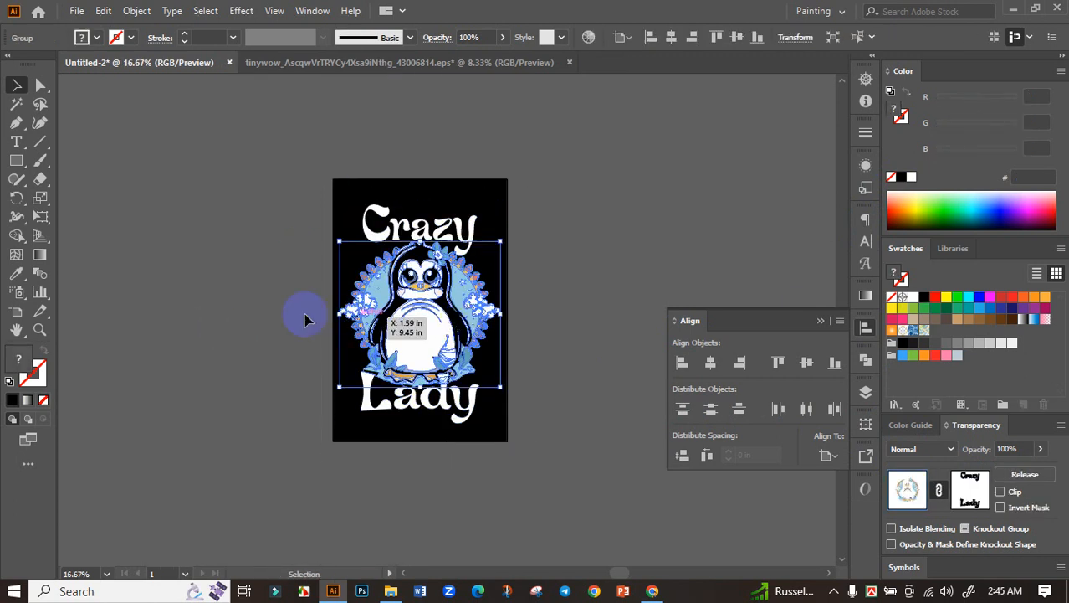
{"action": "left_click_drag", "start_coordinate": [339, 199], "coordinate": [497, 469]}
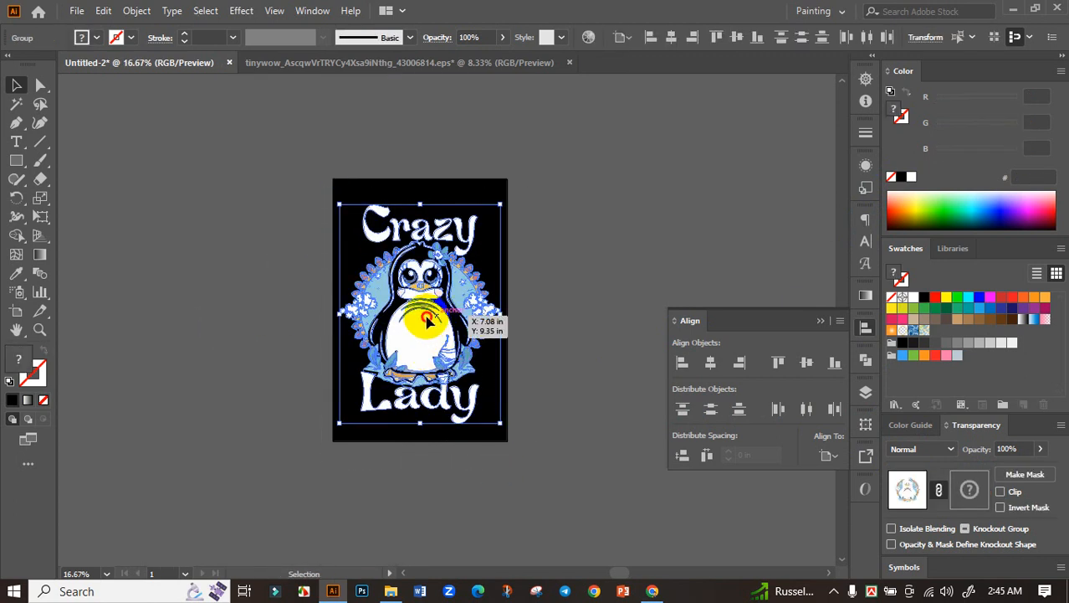
{"action": "left_click_drag", "start_coordinate": [425, 320], "coordinate": [226, 415]}
{"action": "left_click", "coordinate": [246, 456]}
{"action": "scroll", "coordinate": [240, 299], "scroll_direction": "up", "scroll_amount": 3}
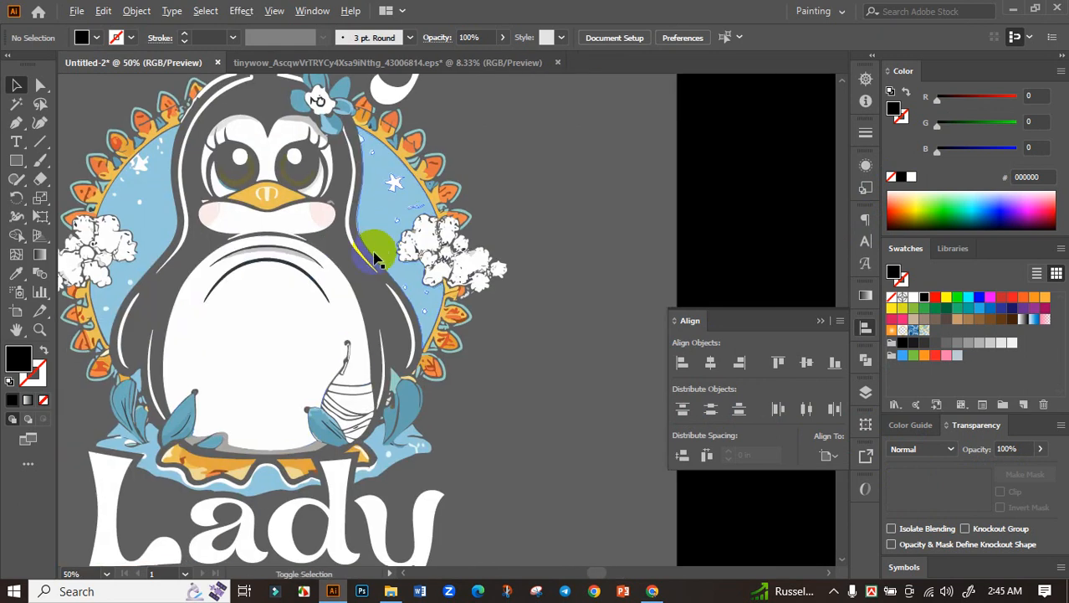
{"action": "scroll", "coordinate": [374, 257], "scroll_direction": "down", "scroll_amount": 1}
{"action": "key", "text": "ctrl+z"}
{"action": "left_click", "coordinate": [403, 445]}
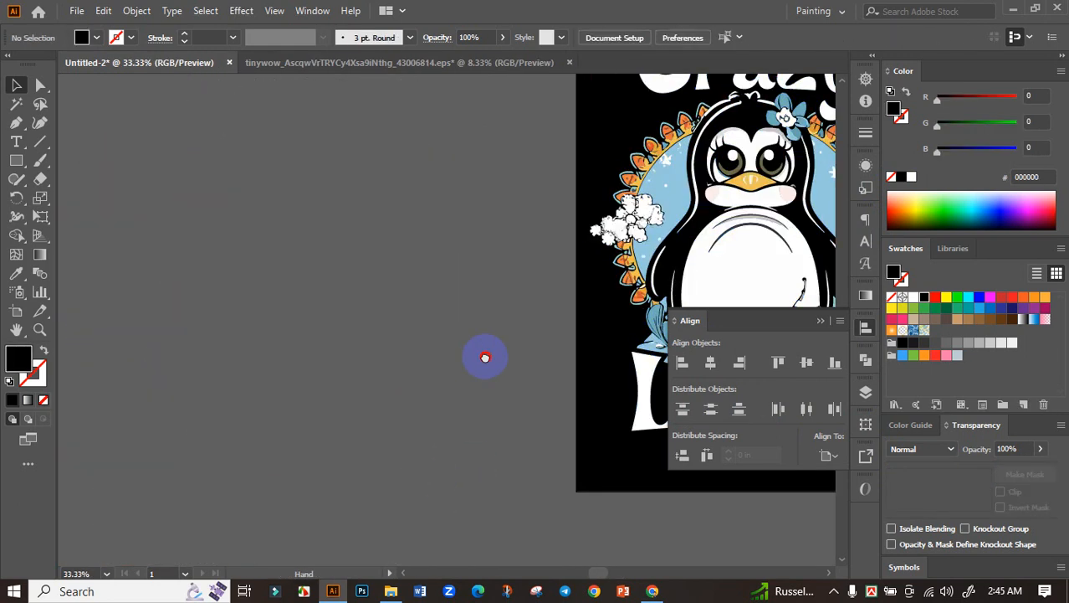
Recolor "Lady" with the golden yellow eac155 sampled from the leafy border around the penguin.
{"action": "left_click_drag", "start_coordinate": [757, 271], "coordinate": [388, 372]}
{"action": "left_click", "coordinate": [414, 502]}
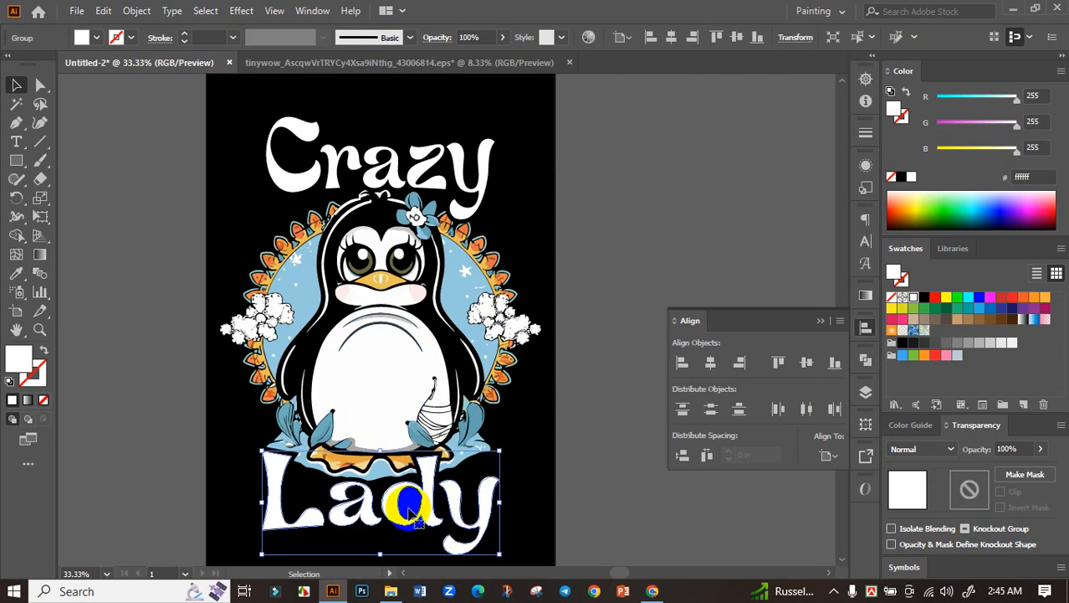
{"action": "left_click", "coordinate": [16, 273]}
{"action": "scroll", "coordinate": [454, 268], "scroll_direction": "up", "scroll_amount": 3}
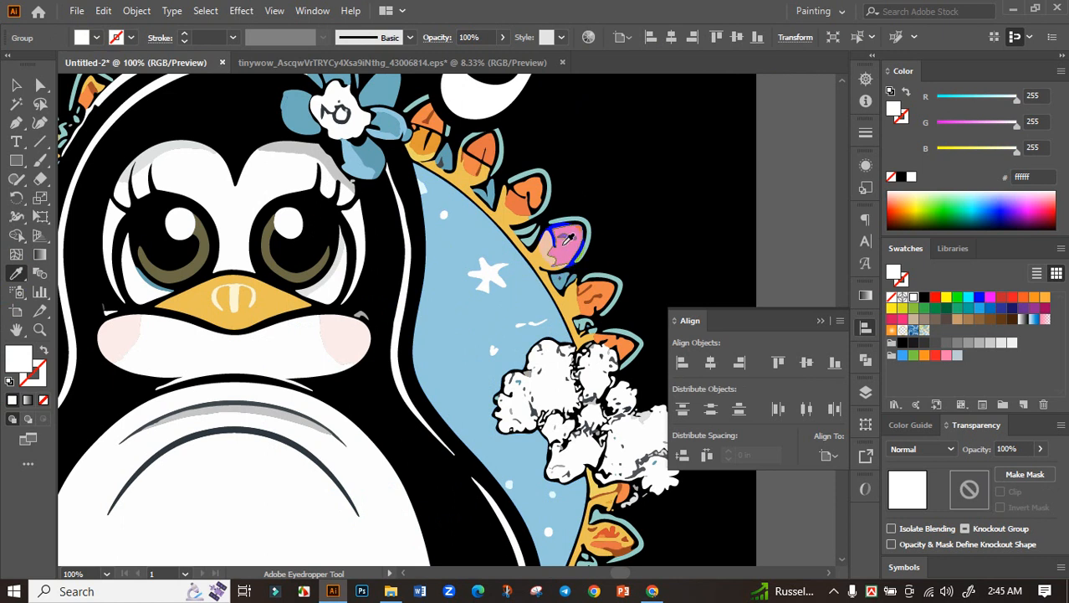
{"action": "left_click", "coordinate": [560, 247]}
{"action": "left_click", "coordinate": [542, 255]}
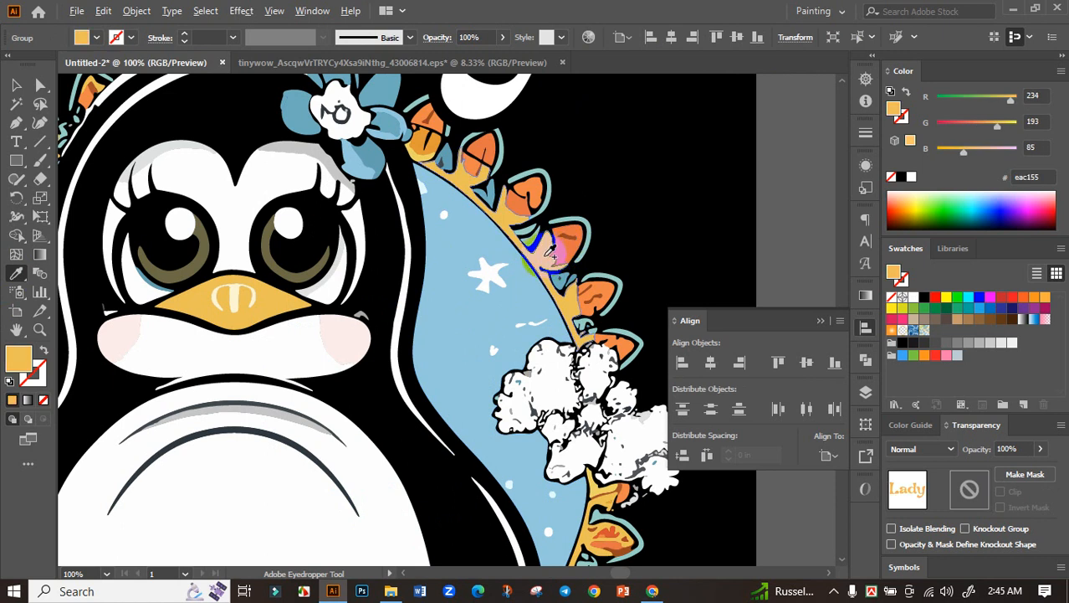
{"action": "scroll", "coordinate": [548, 251], "scroll_direction": "down", "scroll_amount": 4}
{"action": "left_click", "coordinate": [16, 85]}
{"action": "left_click", "coordinate": [198, 239]}
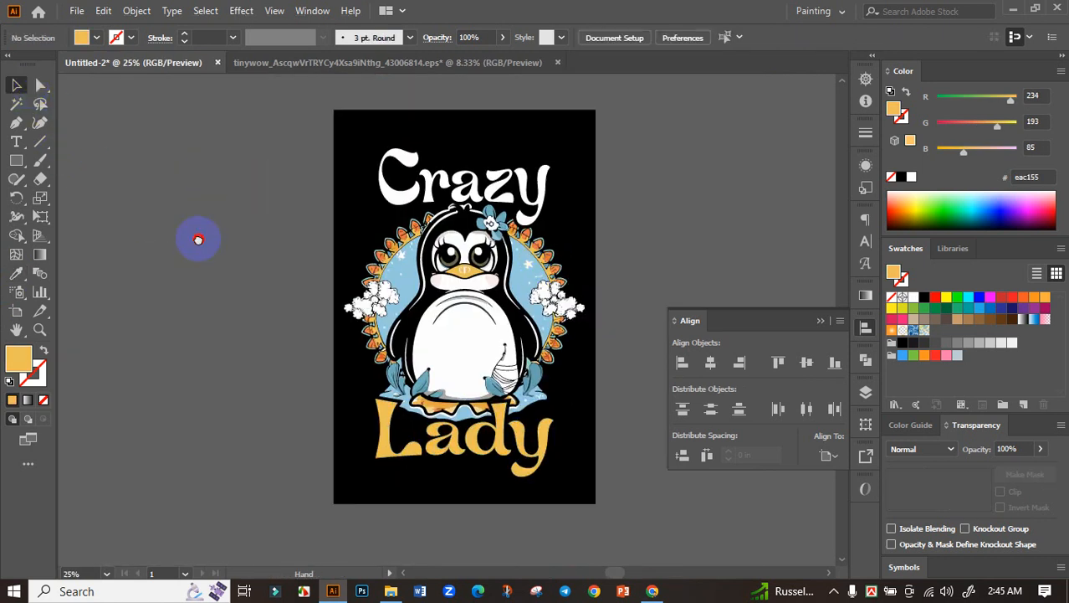
Recolor "Crazy" with the light blue 94c9dd sampled from the circle behind the penguin.
{"action": "left_click_drag", "start_coordinate": [411, 128], "coordinate": [348, 192]}
{"action": "left_click", "coordinate": [334, 235]}
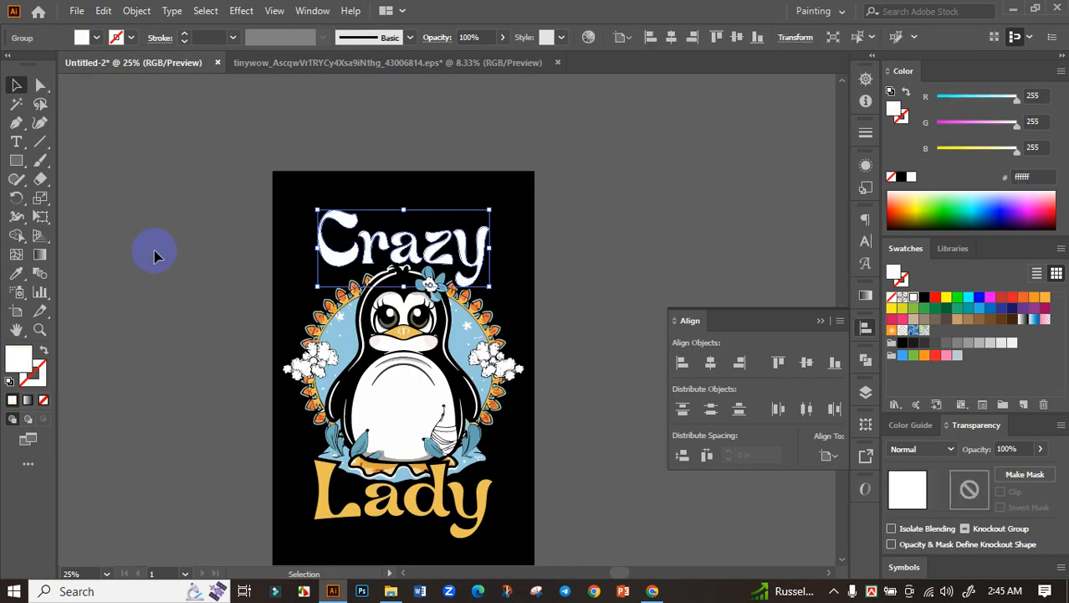
{"action": "left_click", "coordinate": [16, 273]}
{"action": "scroll", "coordinate": [466, 283], "scroll_direction": "up", "scroll_amount": 3}
{"action": "left_click", "coordinate": [442, 401]}
{"action": "scroll", "coordinate": [441, 401], "scroll_direction": "down", "scroll_amount": 4}
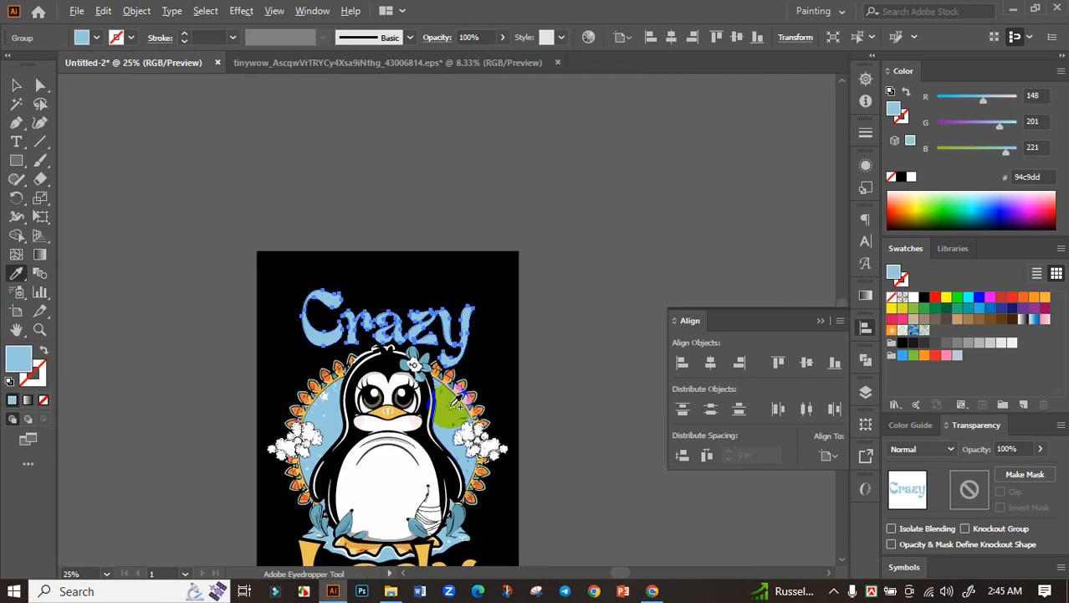
{"action": "left_click", "coordinate": [16, 85]}
{"action": "left_click", "coordinate": [191, 346]}
{"action": "left_click_drag", "start_coordinate": [191, 347], "coordinate": [184, 179]}
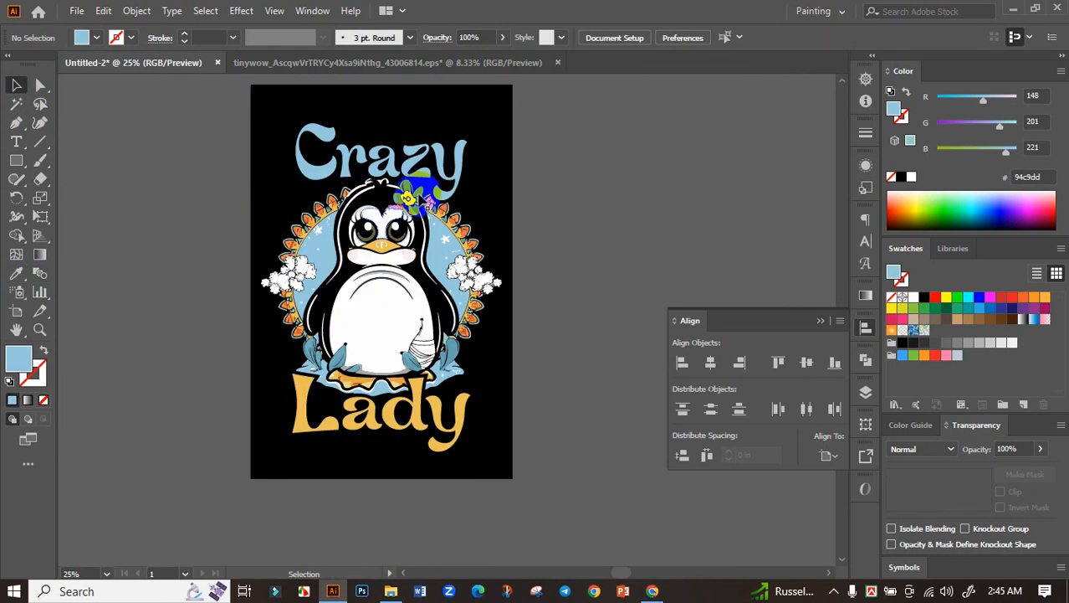
Recolor "Crazy" with the orange e47445 sampled from a leaf in the circle's border.
{"action": "left_click", "coordinate": [424, 170]}
{"action": "left_click", "coordinate": [16, 274]}
{"action": "scroll", "coordinate": [486, 242], "scroll_direction": "up", "scroll_amount": 3}
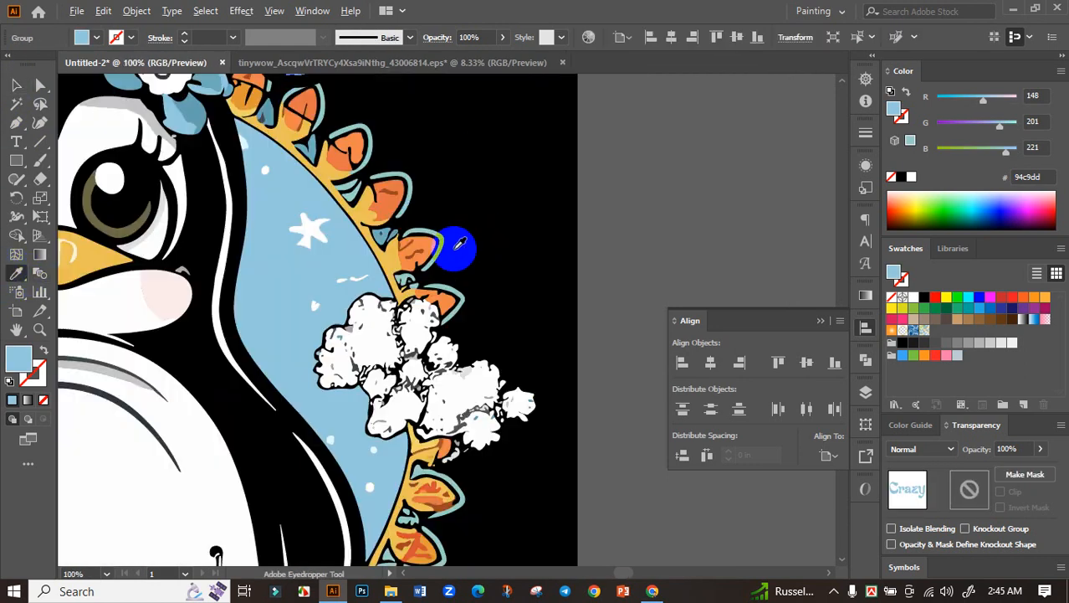
{"action": "left_click", "coordinate": [423, 187]}
{"action": "key", "text": "ctrl+0"}
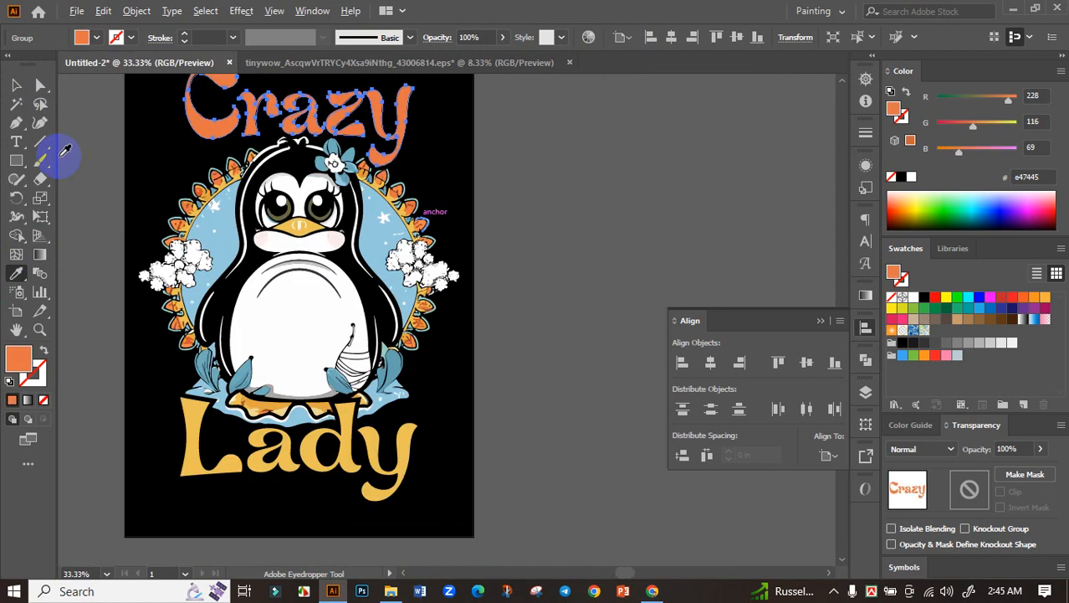
{"action": "left_click", "coordinate": [16, 84]}
{"action": "left_click", "coordinate": [550, 301]}
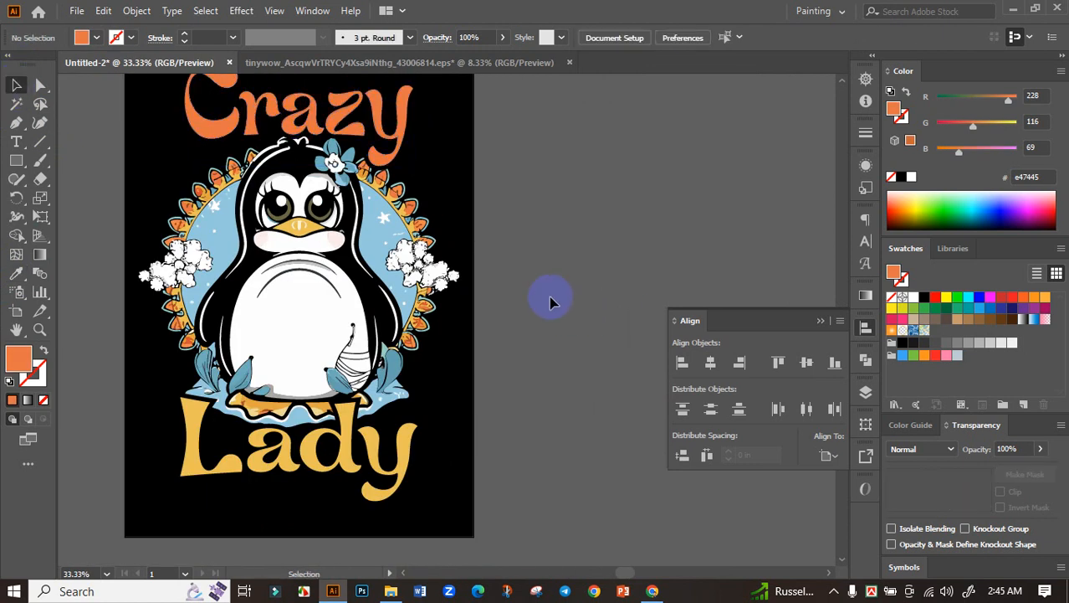
{"action": "scroll", "coordinate": [551, 301], "scroll_direction": "down", "scroll_amount": 1}
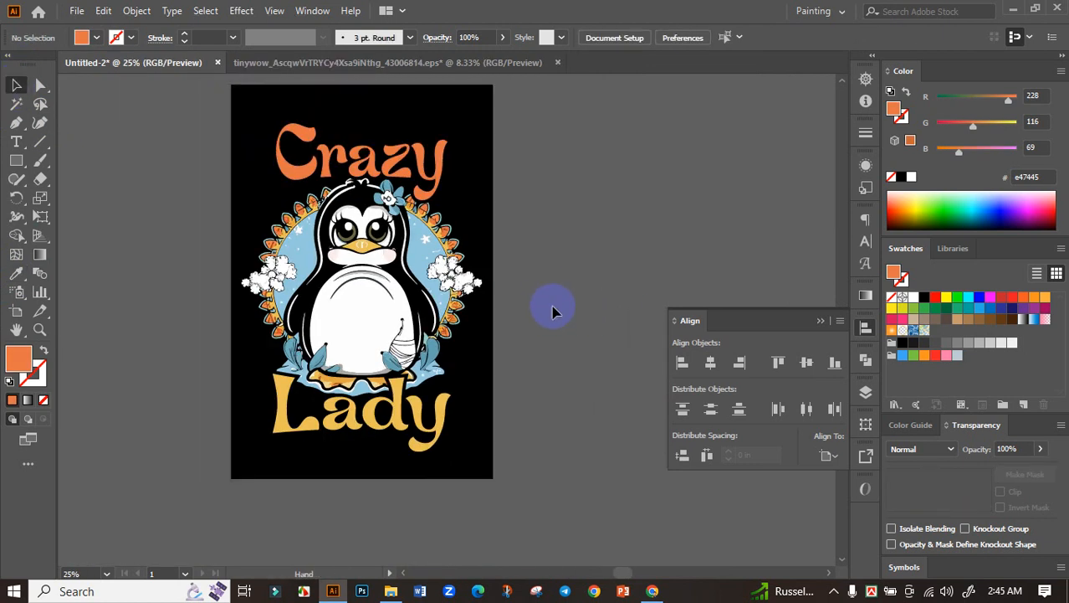
Recolor "Lady" with the orange e47445 sampled from the "Crazy" lettering.
{"action": "left_click", "coordinate": [444, 418]}
{"action": "left_click", "coordinate": [16, 273]}
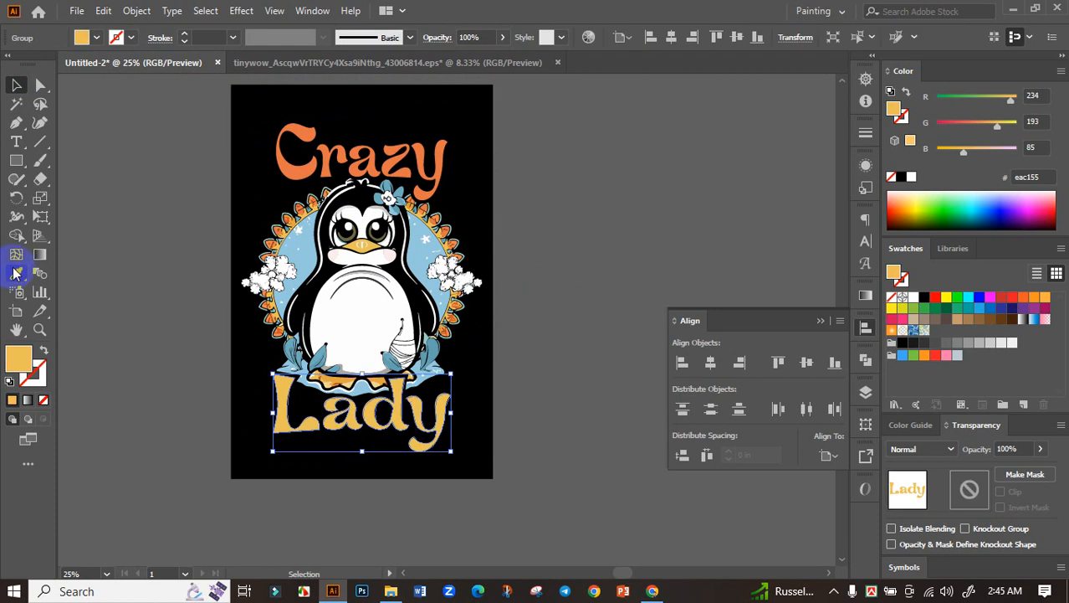
{"action": "left_click", "coordinate": [297, 158]}
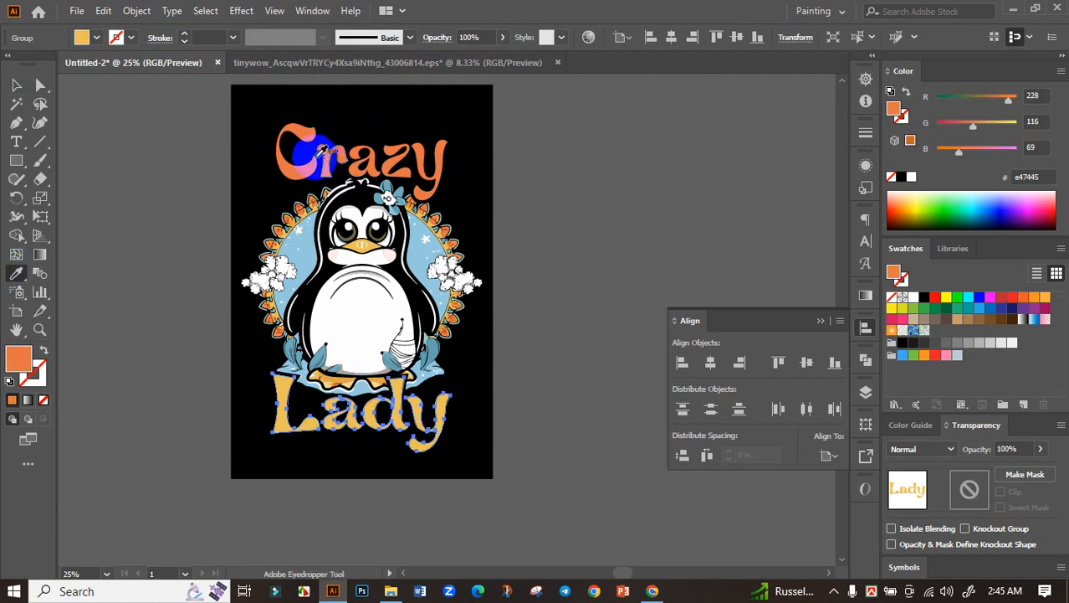
{"action": "left_click", "coordinate": [16, 86]}
{"action": "left_click", "coordinate": [179, 220]}
Recolor "Crazy" with the golden yellow eac155 sampled from the border around the penguin.
{"action": "left_click", "coordinate": [323, 149]}
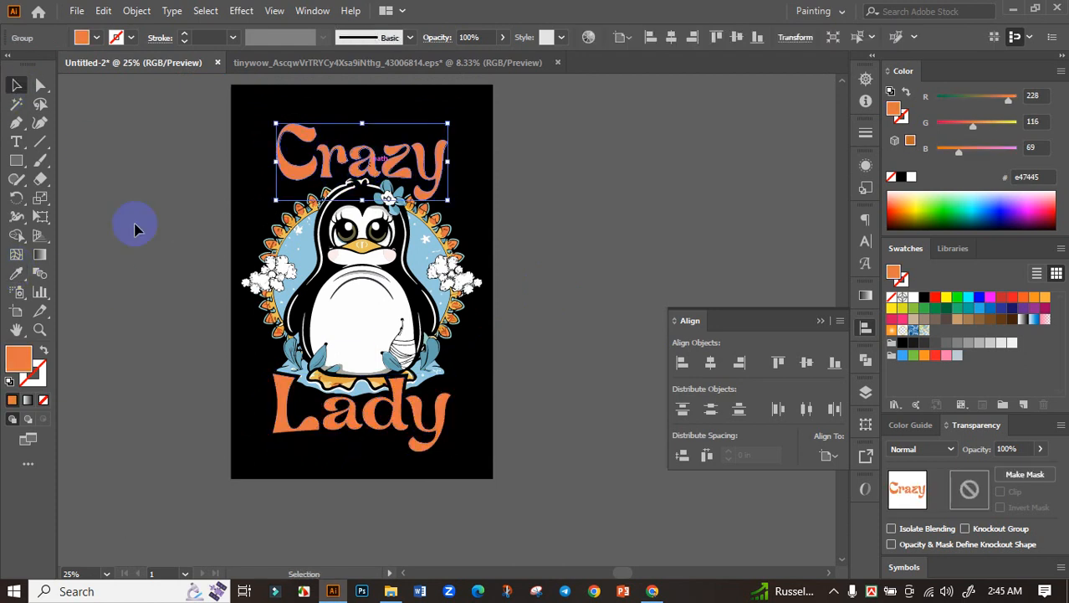
{"action": "left_click", "coordinate": [16, 274]}
{"action": "scroll", "coordinate": [336, 196], "scroll_direction": "up", "scroll_amount": 3}
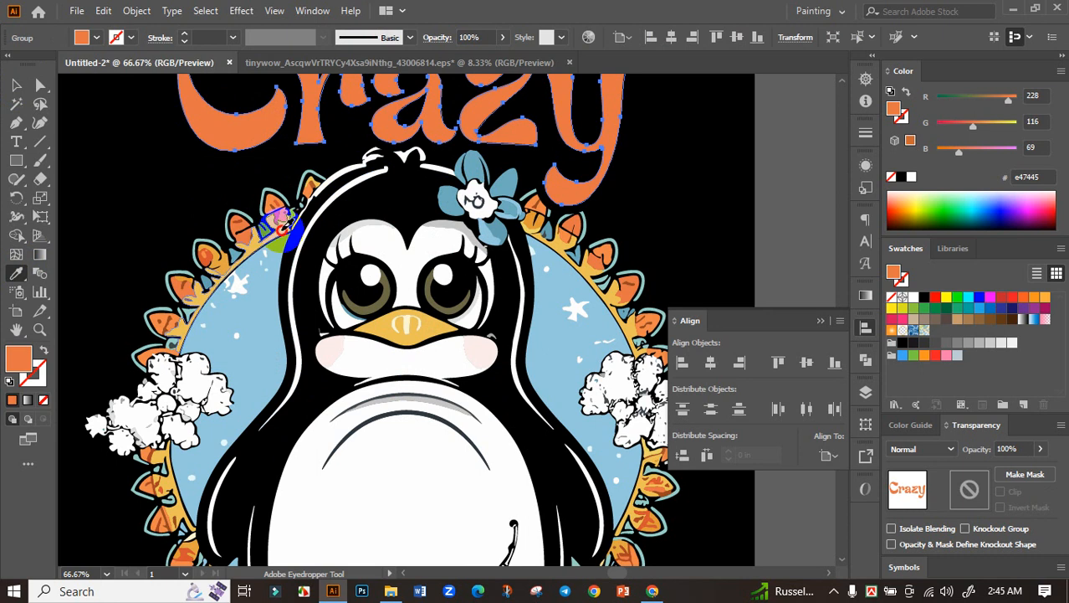
{"action": "left_click", "coordinate": [282, 227]}
{"action": "scroll", "coordinate": [282, 228], "scroll_direction": "down", "scroll_amount": 1}
{"action": "scroll", "coordinate": [282, 227], "scroll_direction": "down", "scroll_amount": 1}
{"action": "left_click", "coordinate": [16, 85]}
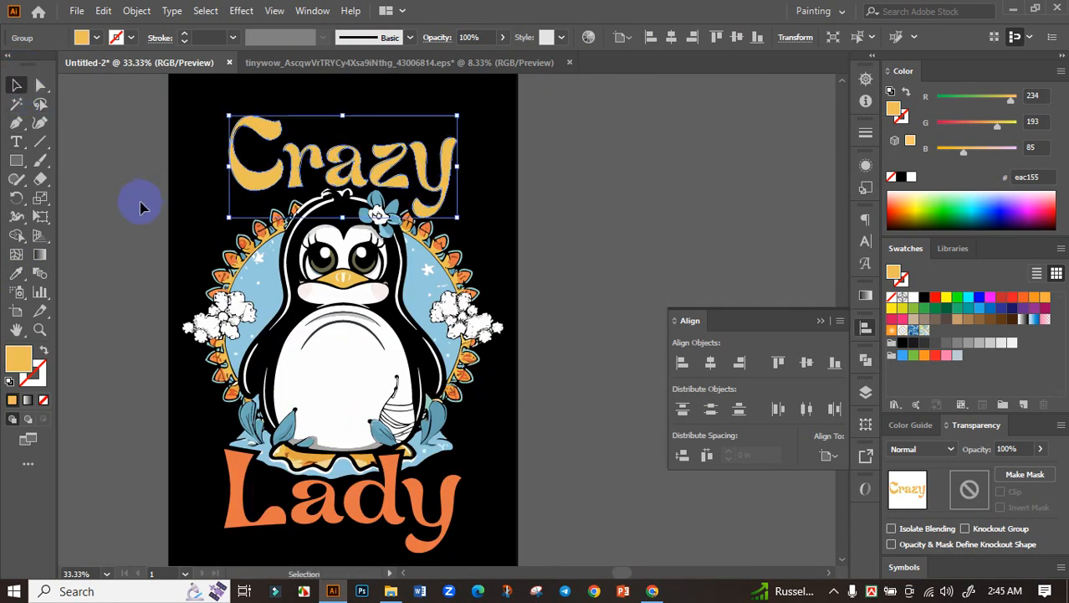
{"action": "left_click", "coordinate": [134, 207]}
{"action": "scroll", "coordinate": [138, 211], "scroll_direction": "down", "scroll_amount": 2}
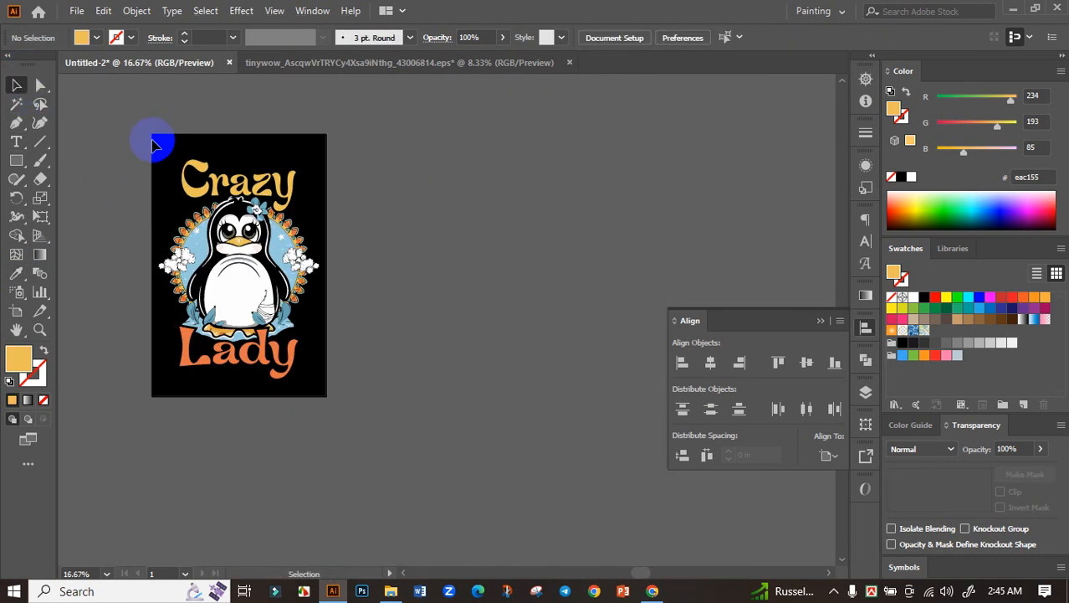
Group the penguin artwork together with the "Crazy" and "Lady" lettering.
{"action": "left_click_drag", "start_coordinate": [153, 138], "coordinate": [455, 411]}
{"action": "key", "text": "ctrl+g"}
{"action": "scroll", "coordinate": [419, 387], "scroll_direction": "up", "scroll_amount": 2}
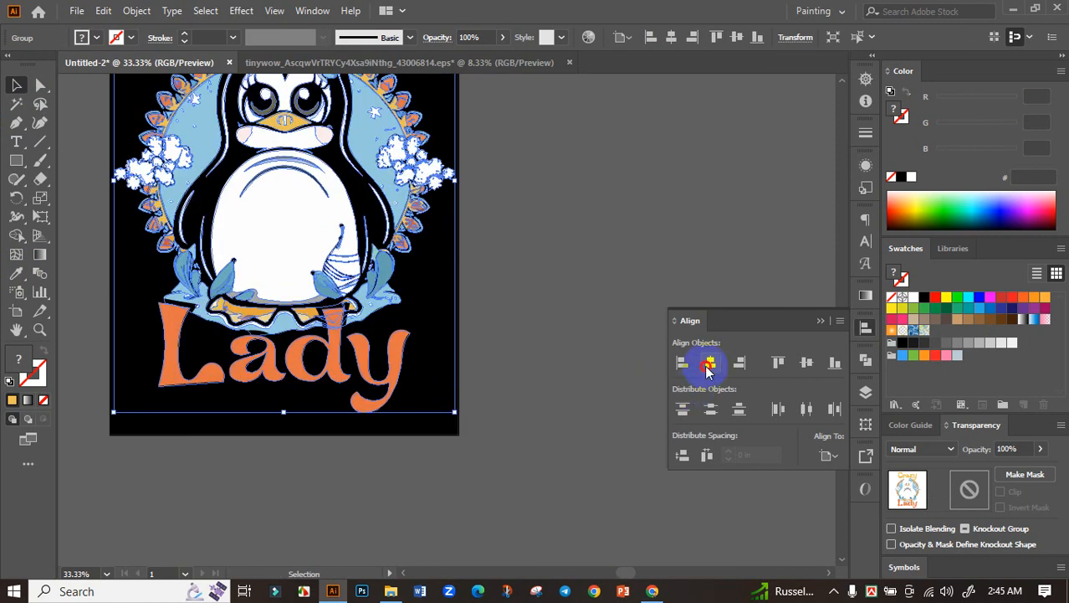
Center the grouped penguin and lettering design vertically on the black artboard.
{"action": "left_click", "coordinate": [807, 363]}
{"action": "left_click", "coordinate": [501, 287]}
{"action": "left_click_drag", "start_coordinate": [502, 256], "coordinate": [546, 390]}
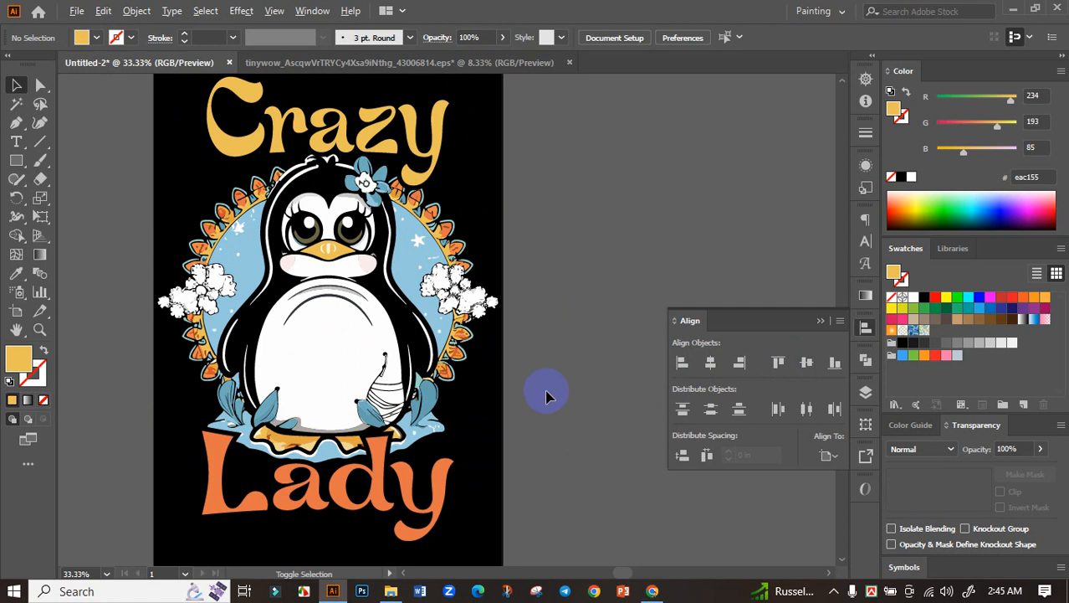
Recolor the whole grouped design with Recolor Artwork, shifting all colors together by setting the base color's hue to 348° and saturation to 49%.
{"action": "scroll", "coordinate": [547, 390], "scroll_direction": "down", "scroll_amount": 2}
{"action": "left_click_drag", "start_coordinate": [503, 364], "coordinate": [436, 377]}
{"action": "left_click", "coordinate": [361, 371]}
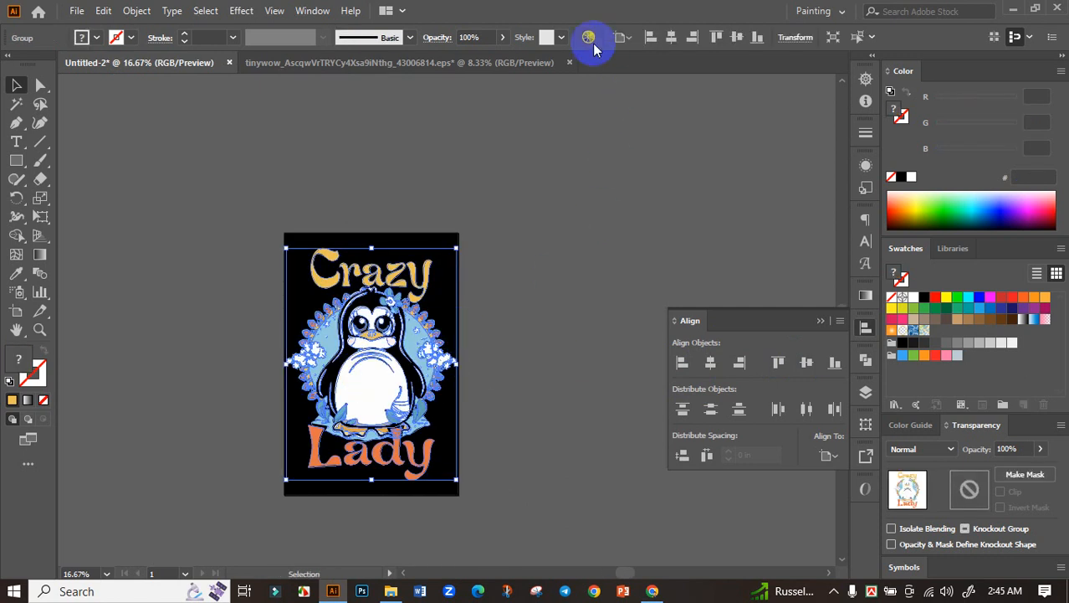
{"action": "left_click", "coordinate": [588, 38]}
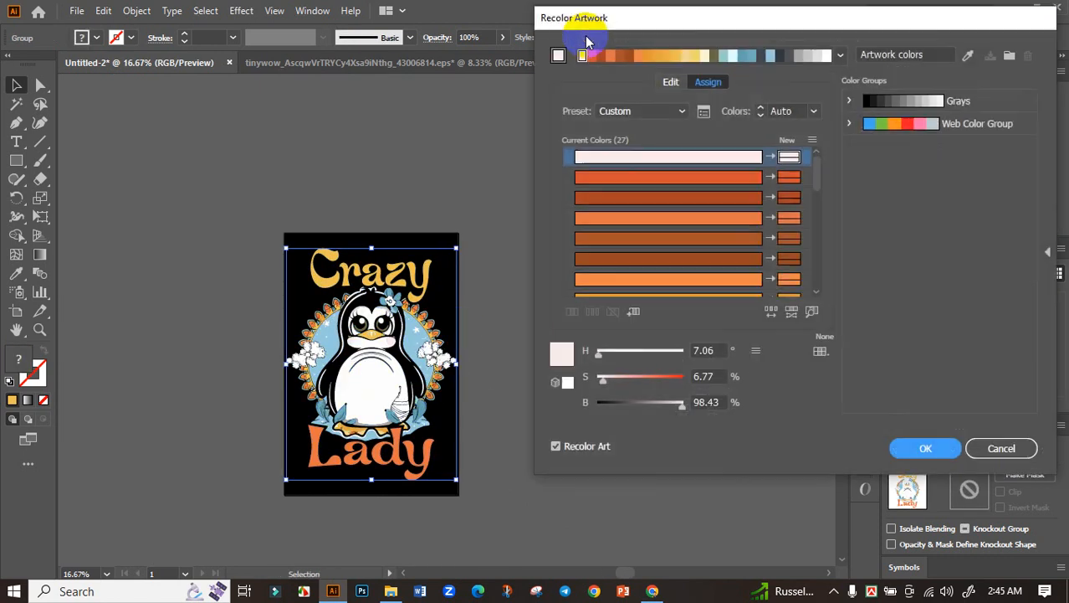
{"action": "left_click", "coordinate": [673, 82]}
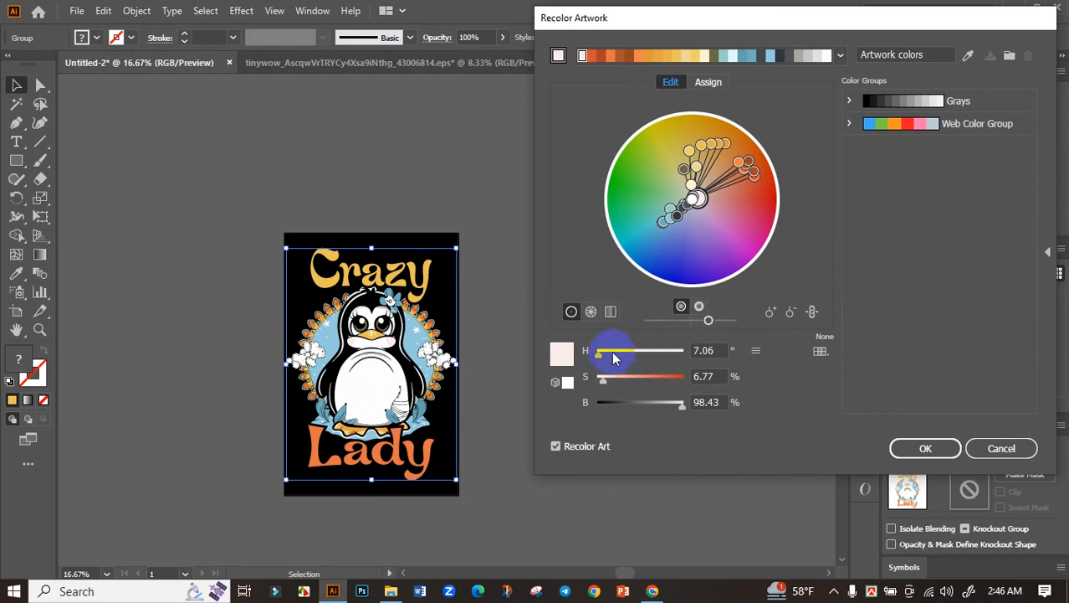
{"action": "left_click_drag", "start_coordinate": [599, 358], "coordinate": [618, 358]}
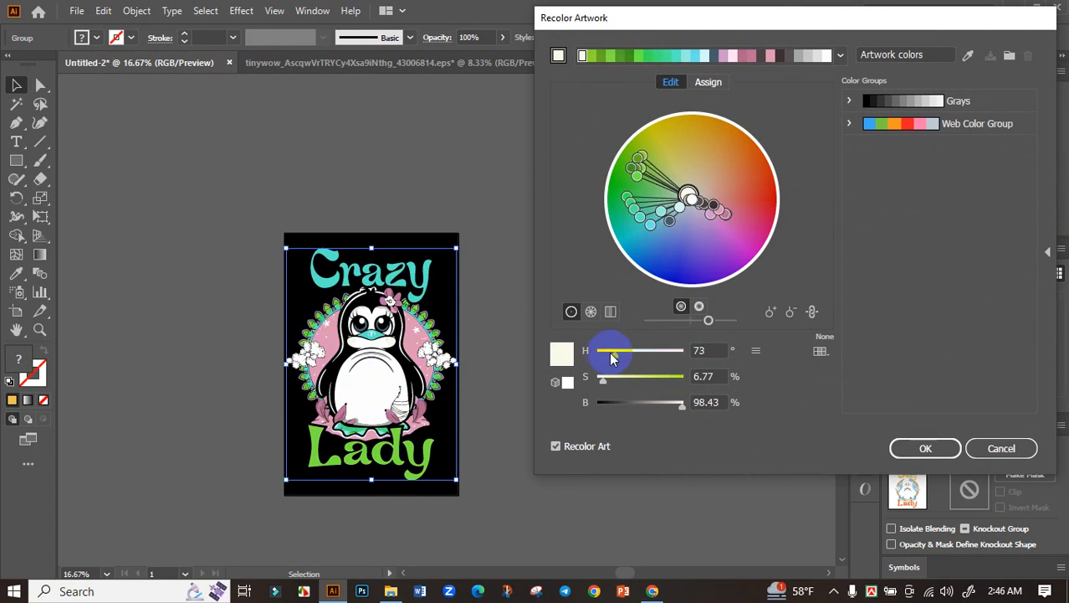
{"action": "left_click_drag", "start_coordinate": [606, 385], "coordinate": [681, 358]}
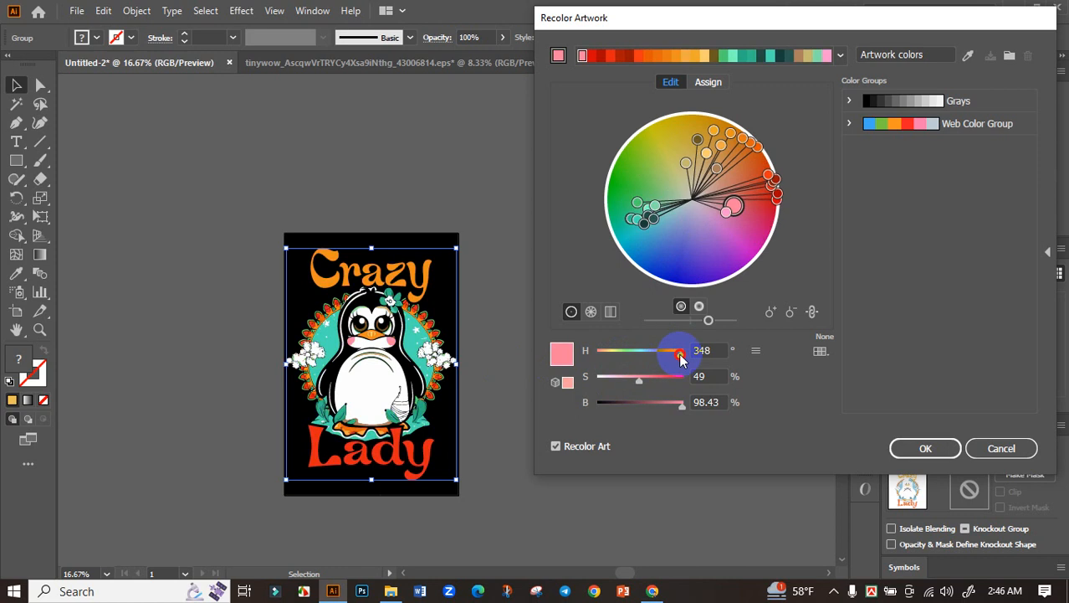
{"action": "left_click", "coordinate": [927, 448]}
{"action": "left_click", "coordinate": [556, 376]}
Group the recolored penguin and lettering artwork and center it horizontally on the artboard.
{"action": "scroll", "coordinate": [555, 373], "scroll_direction": "down", "scroll_amount": 2}
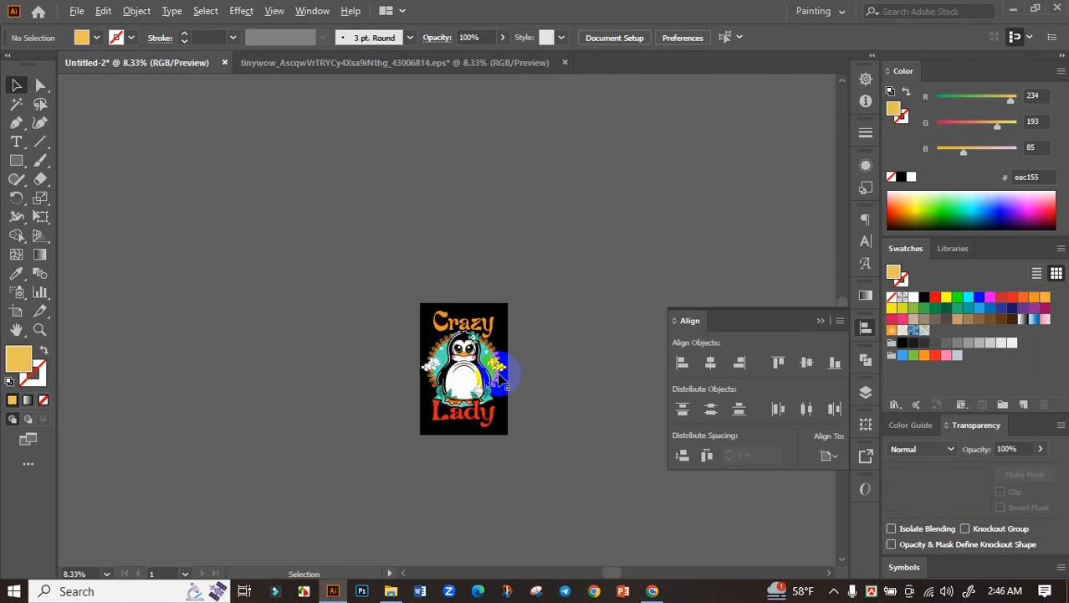
{"action": "scroll", "coordinate": [498, 373], "scroll_direction": "up", "scroll_amount": 4}
{"action": "scroll", "coordinate": [590, 358], "scroll_direction": "down", "scroll_amount": 1}
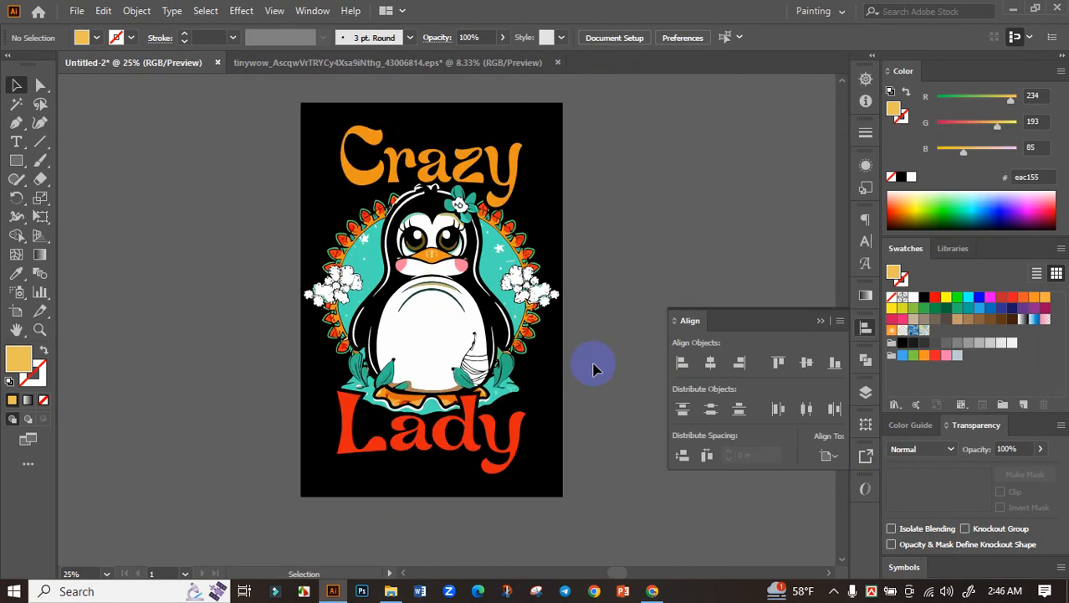
{"action": "scroll", "coordinate": [576, 371], "scroll_direction": "down", "scroll_amount": 2}
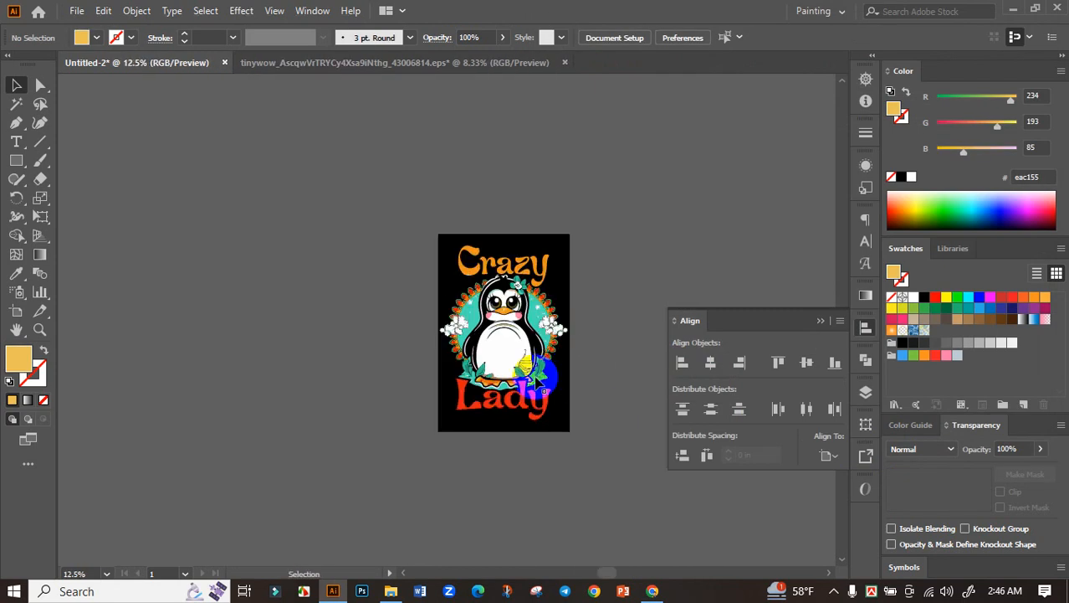
{"action": "scroll", "coordinate": [576, 371], "scroll_direction": "up", "scroll_amount": 3}
{"action": "scroll", "coordinate": [575, 369], "scroll_direction": "down", "scroll_amount": 2}
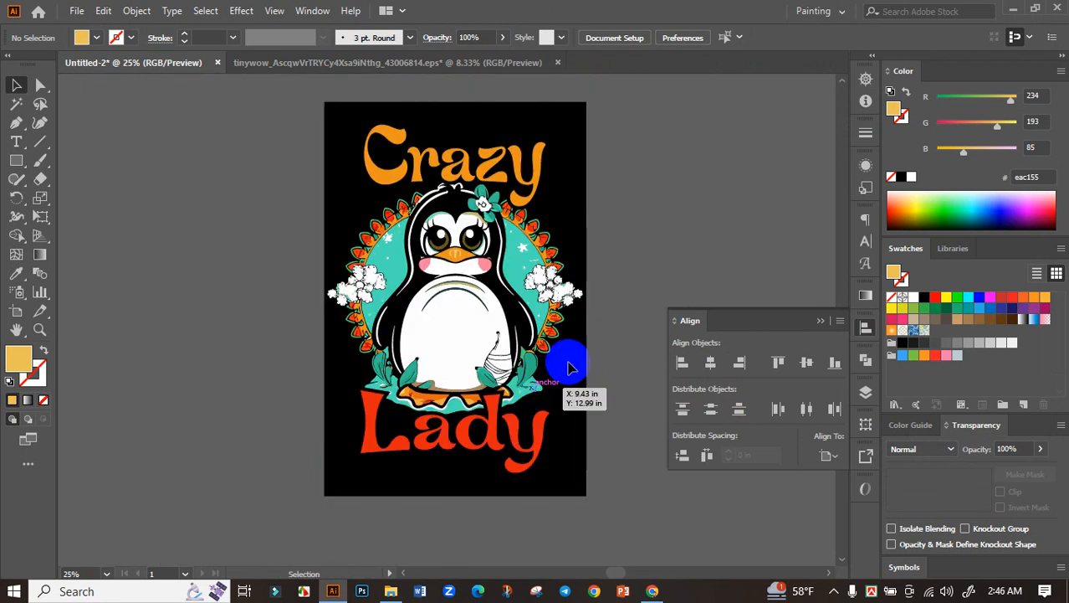
{"action": "left_click_drag", "start_coordinate": [242, 107], "coordinate": [555, 549]}
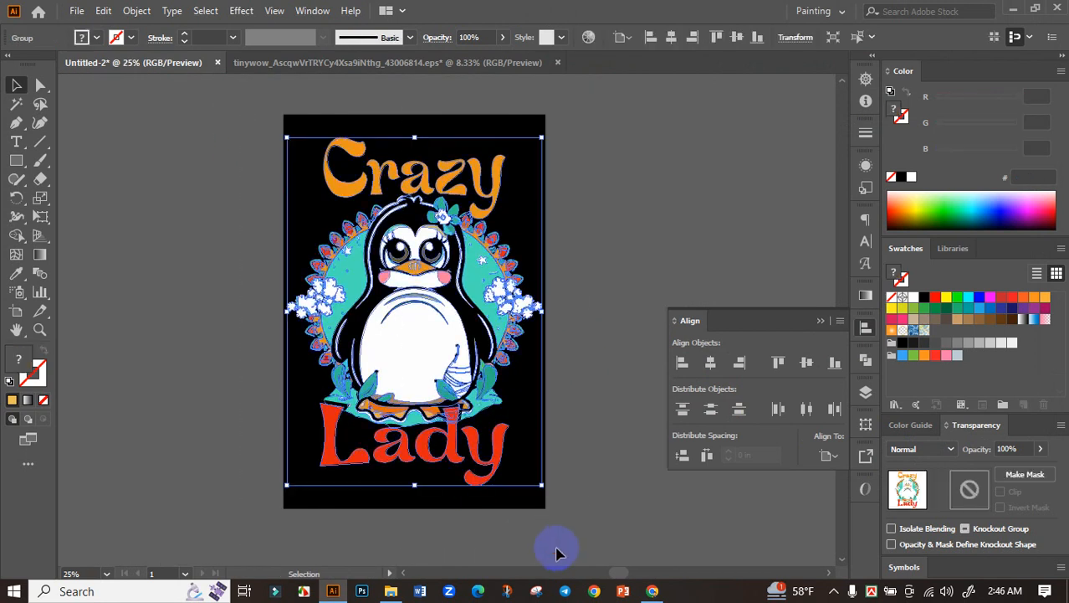
{"action": "key", "text": "ctrl+g"}
{"action": "left_click", "coordinate": [711, 362]}
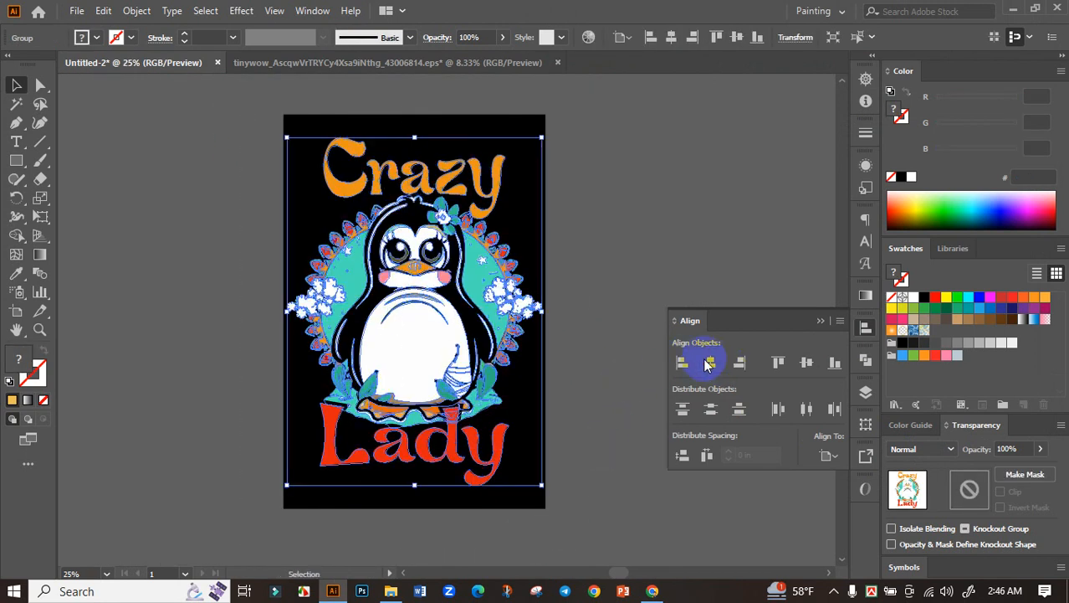
{"action": "left_click", "coordinate": [822, 321]}
{"action": "left_click", "coordinate": [661, 340]}
{"action": "left_click_drag", "start_coordinate": [594, 332], "coordinate": [693, 383]}
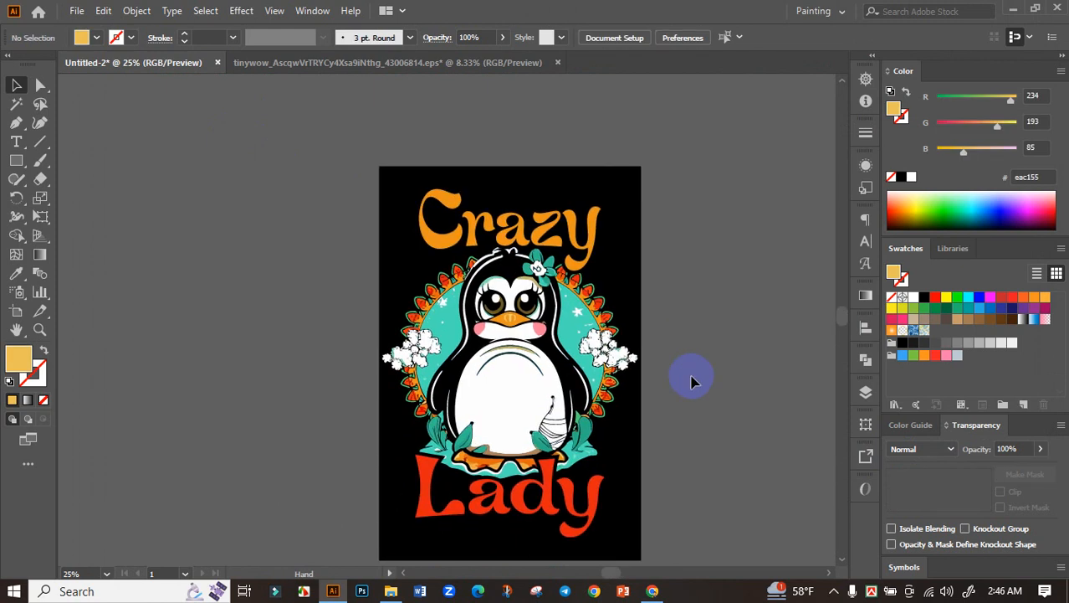
{"action": "scroll", "coordinate": [631, 443], "scroll_direction": "up", "scroll_amount": 1}
{"action": "scroll", "coordinate": [609, 461], "scroll_direction": "down", "scroll_amount": 1}
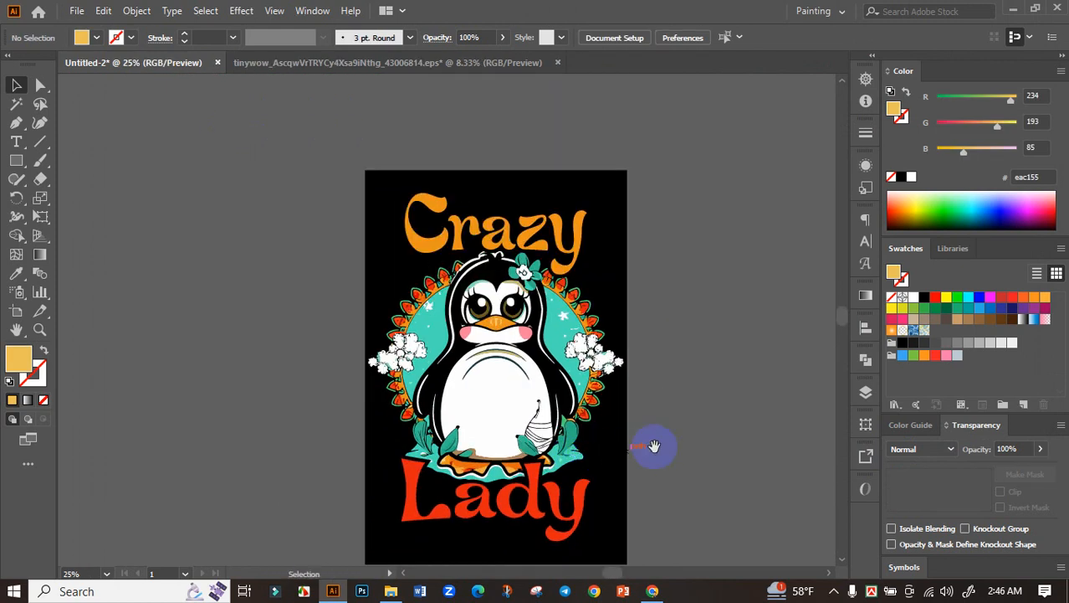
{"action": "left_click_drag", "start_coordinate": [649, 441], "coordinate": [645, 389]}
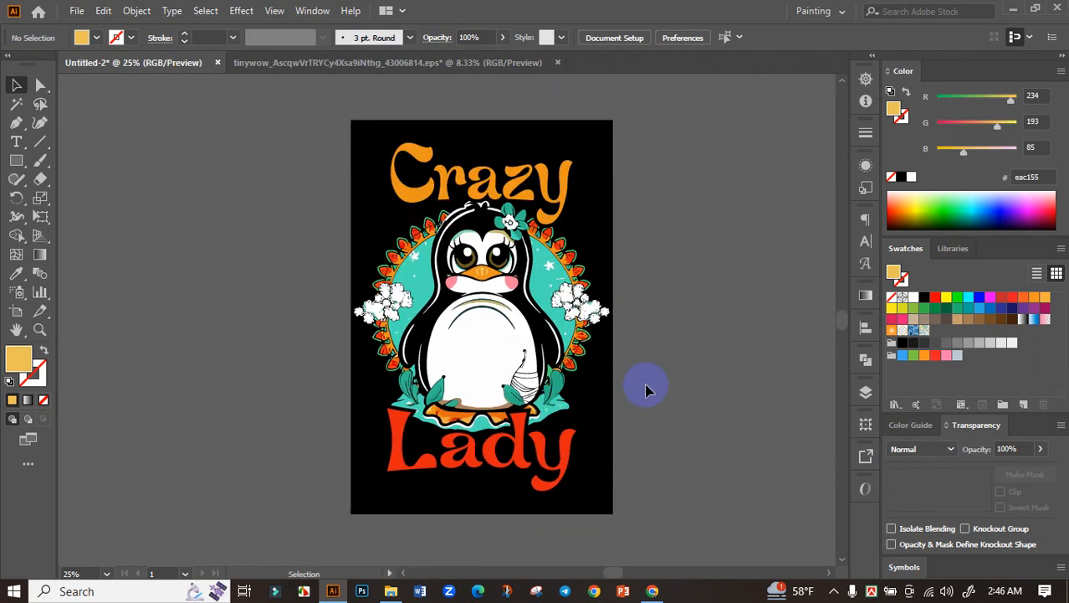